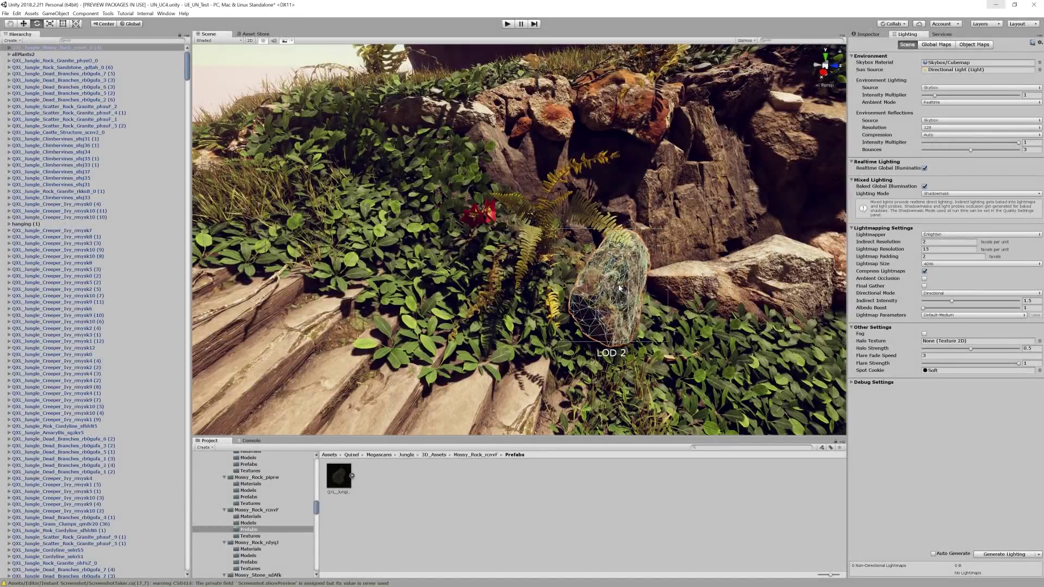
Bring the mossy rock closer, lower post-exposure, and set a pale mint-green colour filter.
{"action": "left_click_drag", "start_coordinate": [615, 287], "coordinate": [594, 322]}
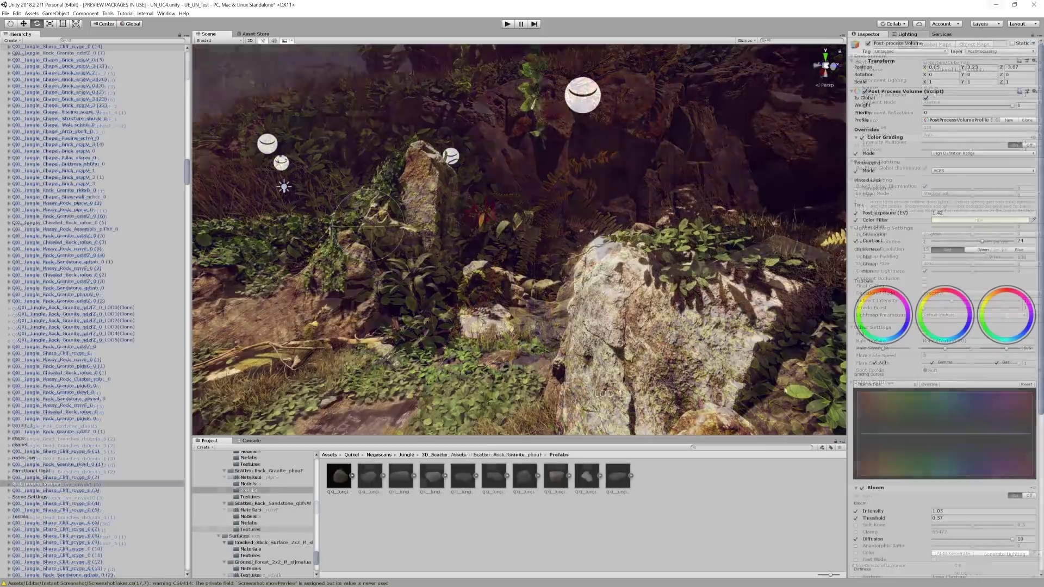
{"action": "left_click_drag", "start_coordinate": [896, 213], "coordinate": [893, 216]}
{"action": "left_click", "coordinate": [968, 222]}
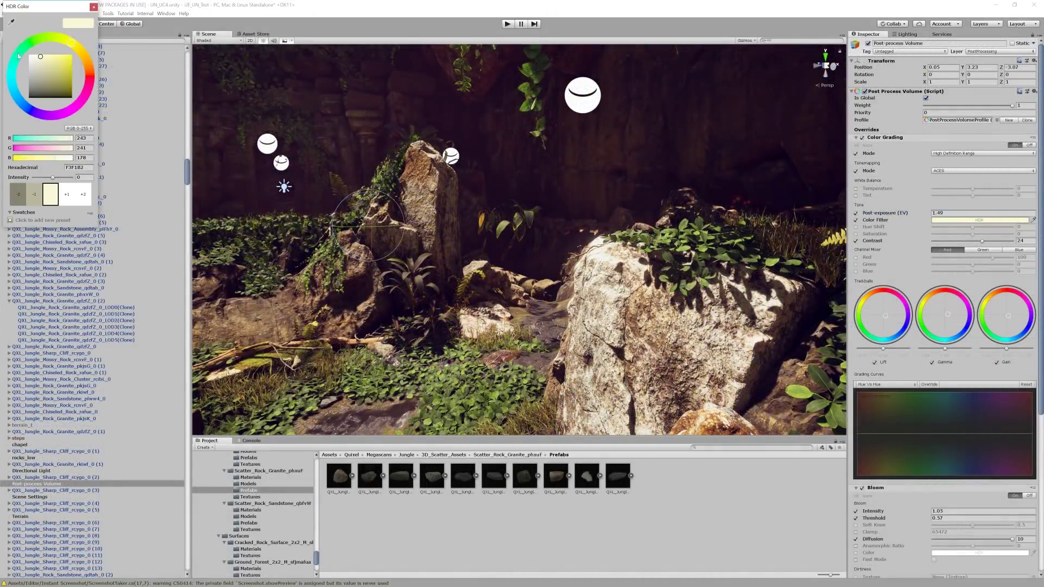
{"action": "left_click", "coordinate": [16, 58]}
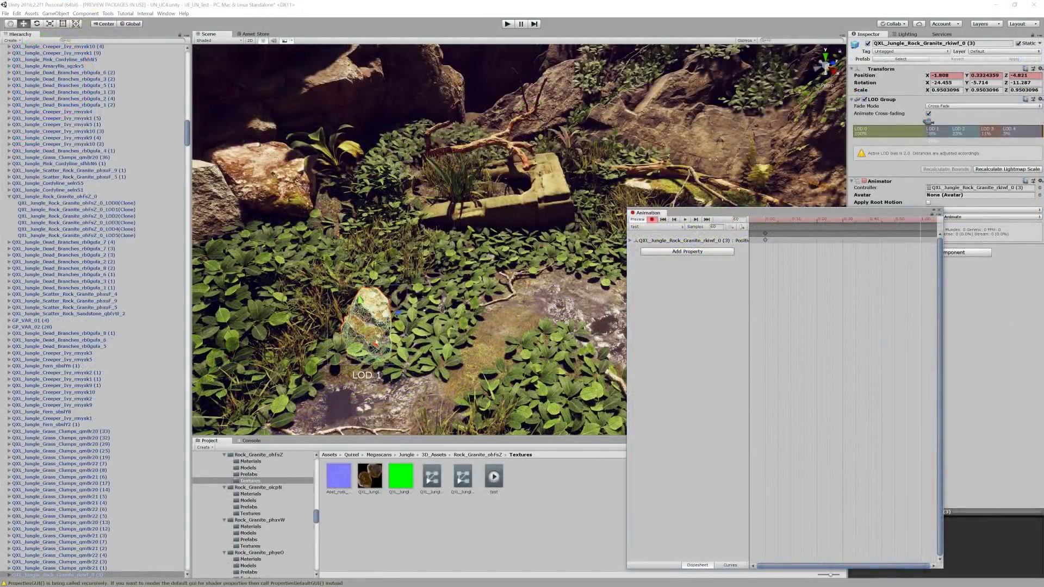
Move the rock to record an animation keyframe and play the animation back.
{"action": "left_click_drag", "start_coordinate": [364, 333], "coordinate": [497, 276]}
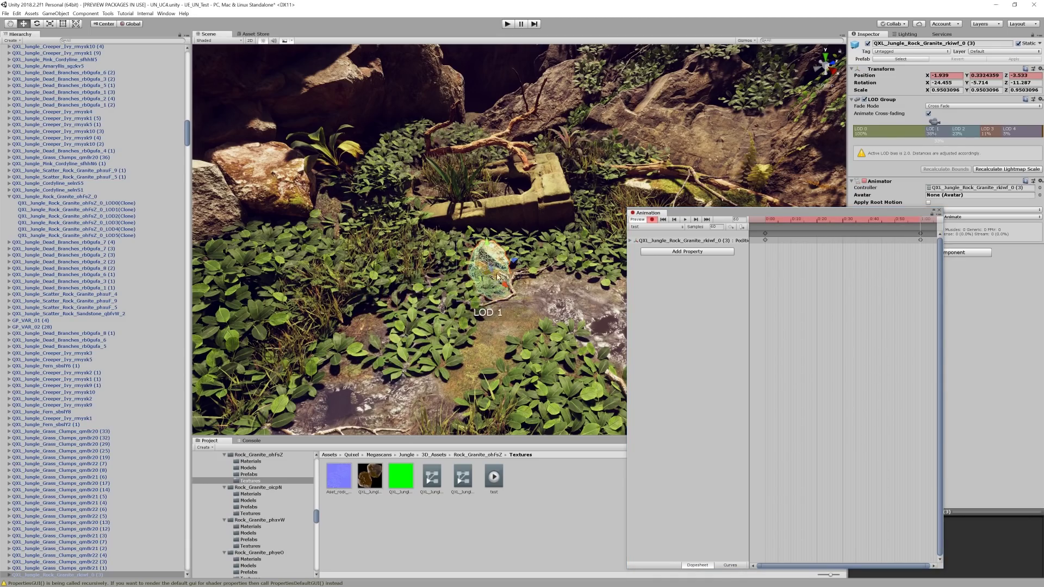
{"action": "left_click", "coordinate": [652, 219]}
{"action": "left_click", "coordinate": [685, 219]}
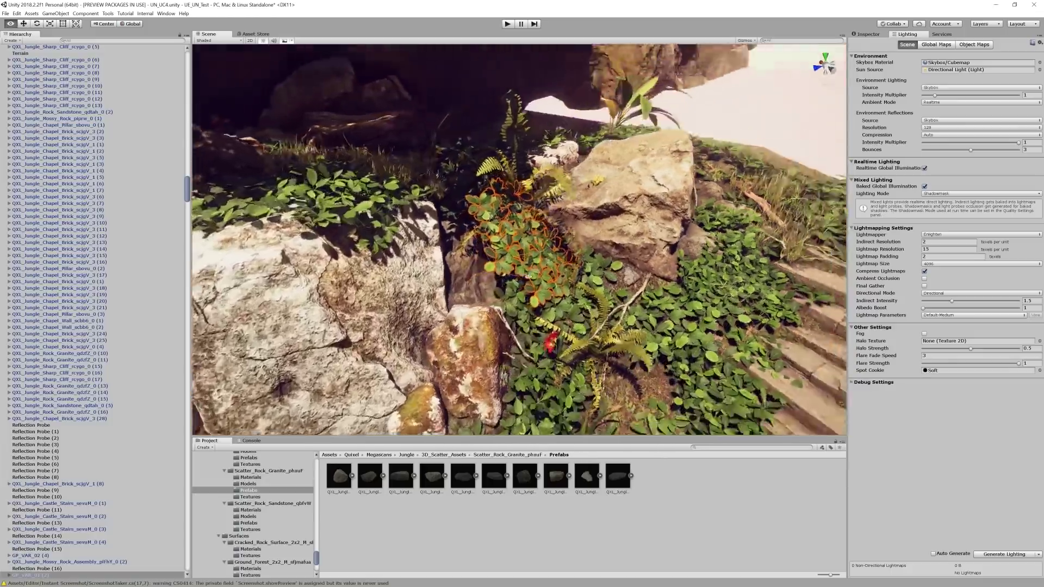
Rotate the selected plant and turn the branch material's base colour red.
{"action": "right_click_drag", "start_coordinate": [520, 256], "coordinate": [522, 233]}
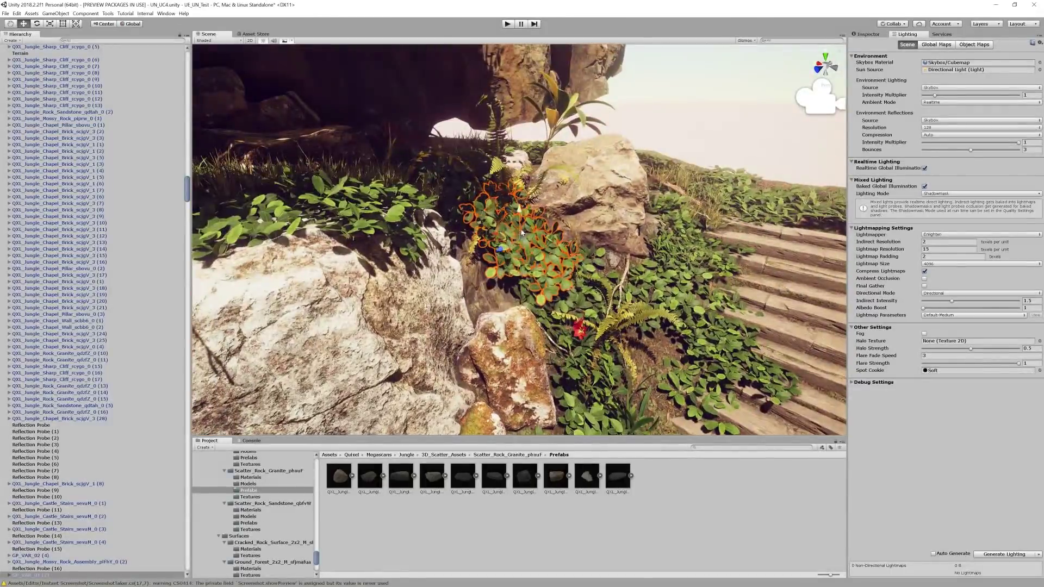
{"action": "key", "text": "e"}
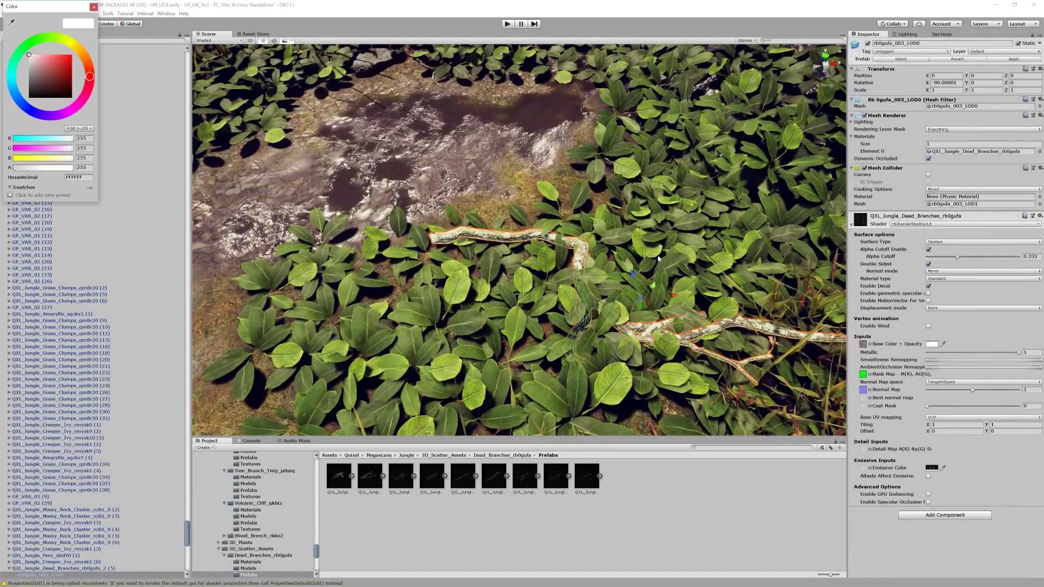
{"action": "mouse_move", "coordinate": [40, 62]}
{"action": "left_mouse_down"}
{"action": "mouse_move", "coordinate": [54, 67]}
{"action": "mouse_move", "coordinate": [49, 61]}
{"action": "left_mouse_up"}
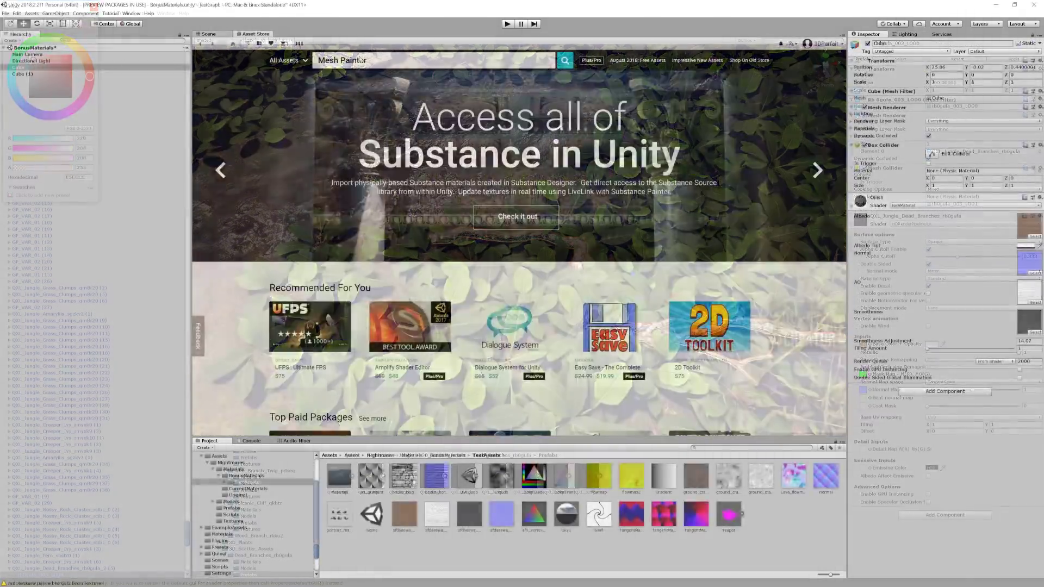
{"action": "scroll", "coordinate": [456, 184], "scroll_direction": "down", "scroll_amount": 3}
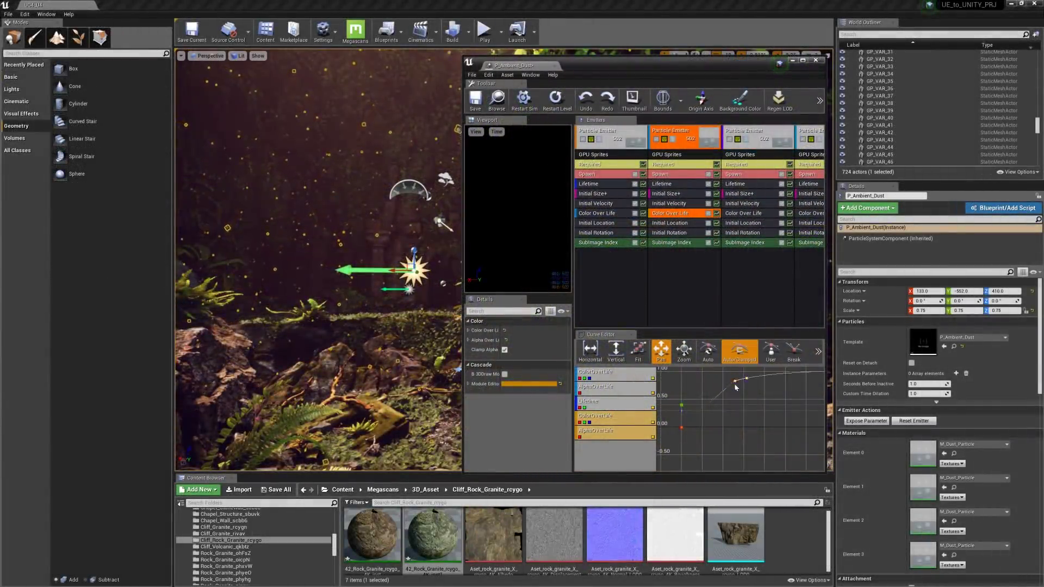
Raise a key on the dust particle curve, then reduce the rock mesh to 25% triangles.
{"action": "left_click_drag", "start_coordinate": [737, 419], "coordinate": [743, 396]}
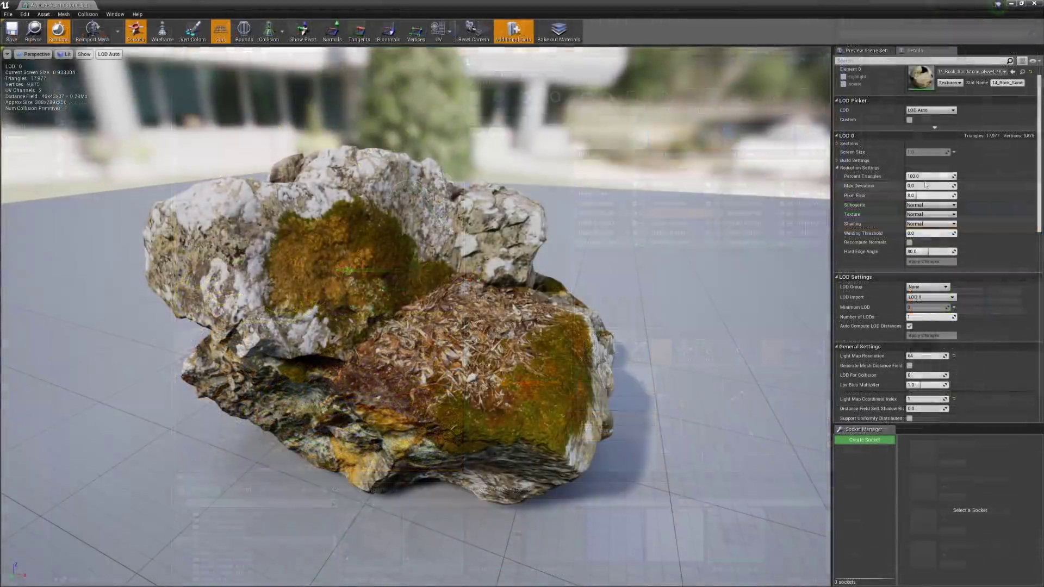
{"action": "left_click", "coordinate": [924, 176]}
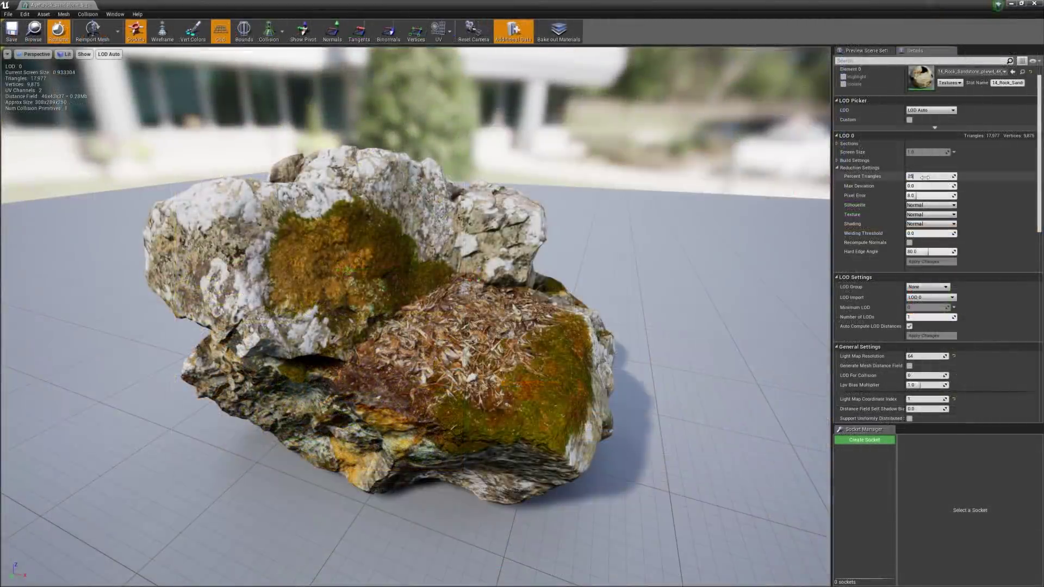
{"action": "type", "text": "25"}
{"action": "key", "text": "Return"}
{"action": "left_click", "coordinate": [924, 262]}
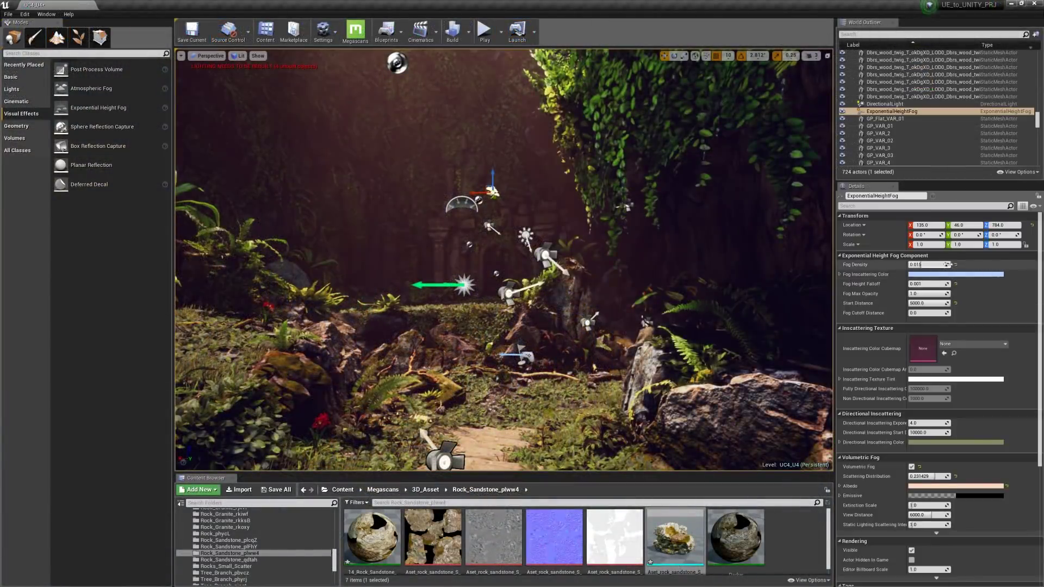
Increase the fog density and rotate the castle wall slightly.
{"action": "left_click_drag", "start_coordinate": [928, 265], "coordinate": [951, 265]}
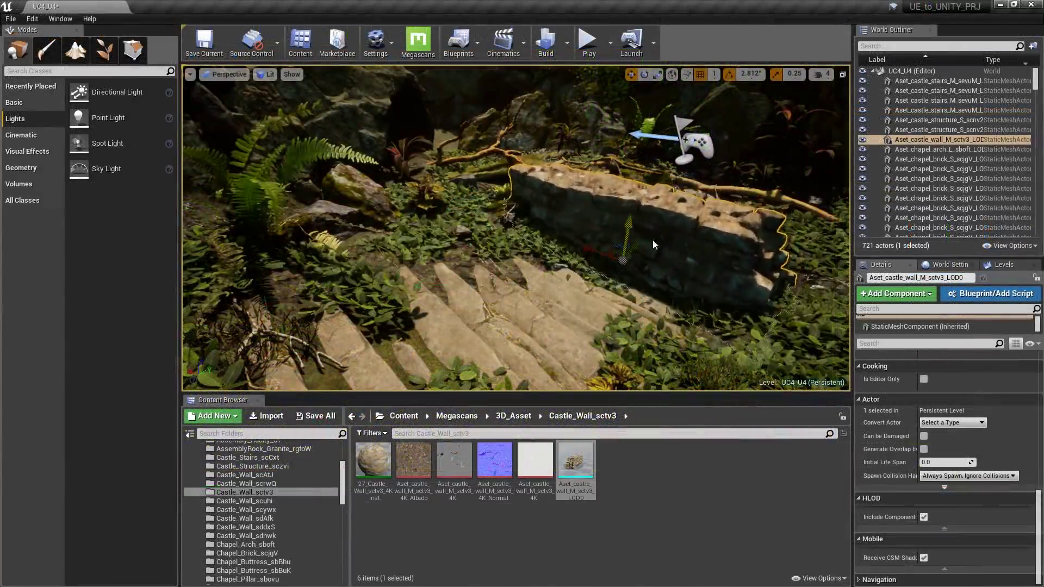
{"action": "key", "text": "f"}
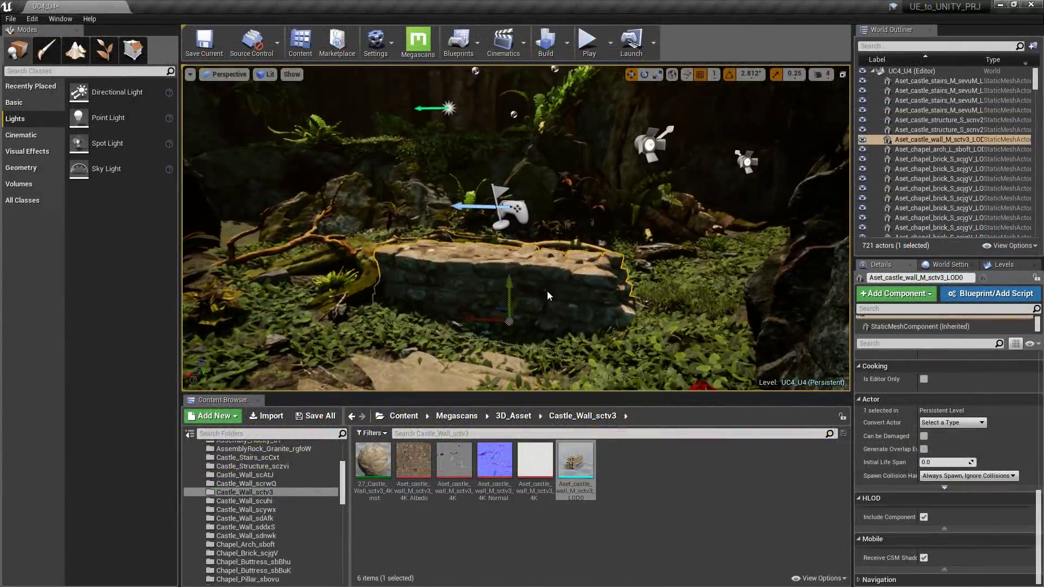
{"action": "key", "text": "e"}
{"action": "left_click_drag", "start_coordinate": [568, 304], "coordinate": [560, 315]}
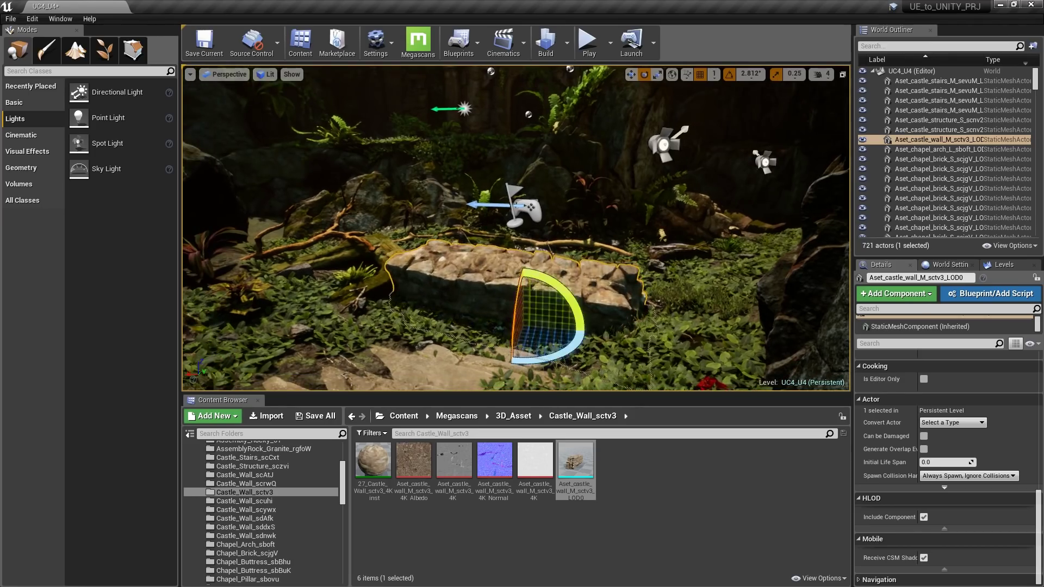
{"action": "right_click_drag", "start_coordinate": [522, 228], "coordinate": [522, 242]}
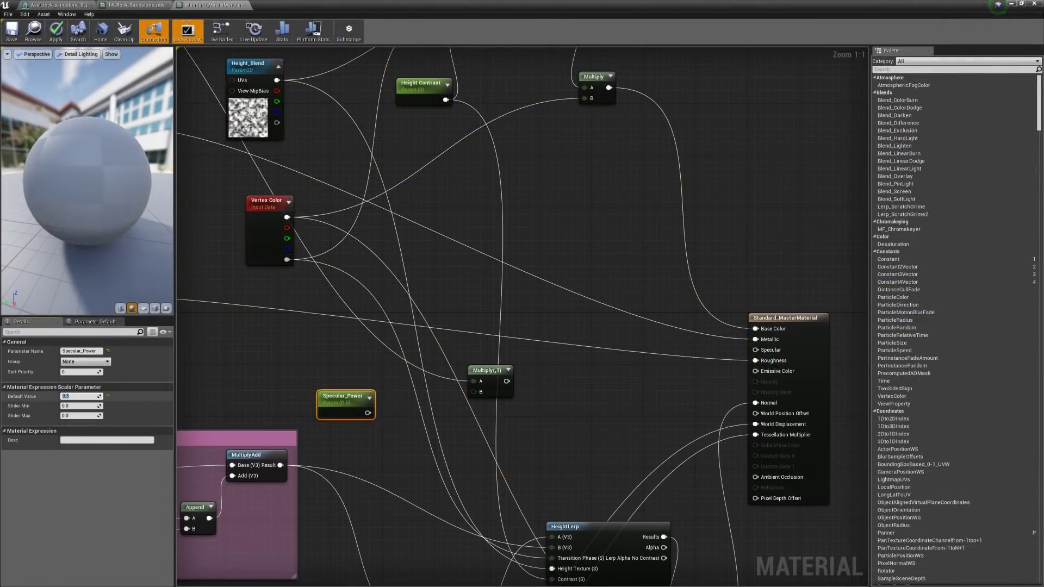
Connect Specular_Power into the Multiply node's A input and name the parameter Color Variation 02.
{"action": "left_click_drag", "start_coordinate": [368, 413], "coordinate": [755, 350]}
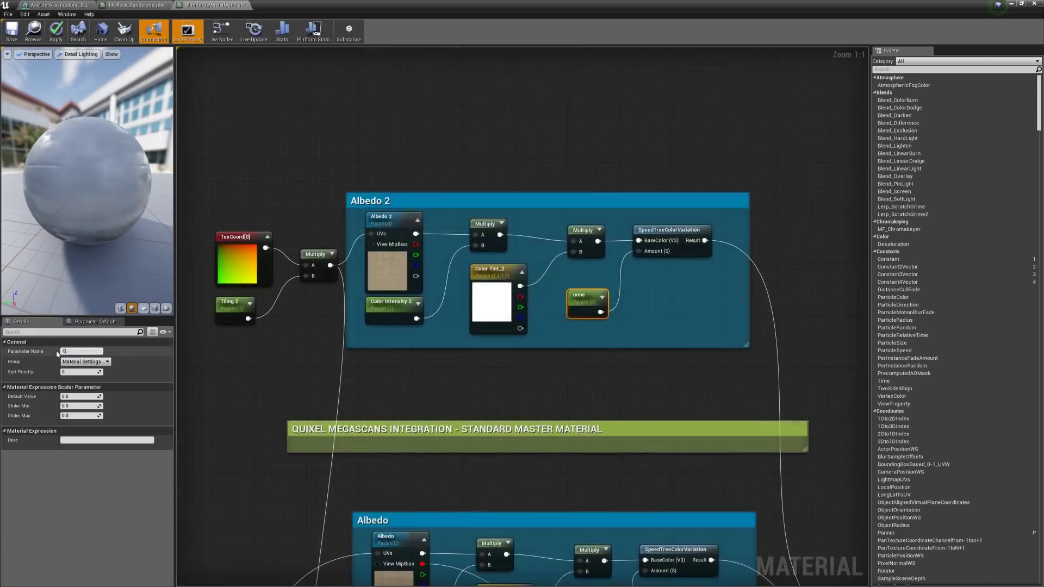
{"action": "type", "text": "n 02"}
{"action": "key", "text": "Return"}
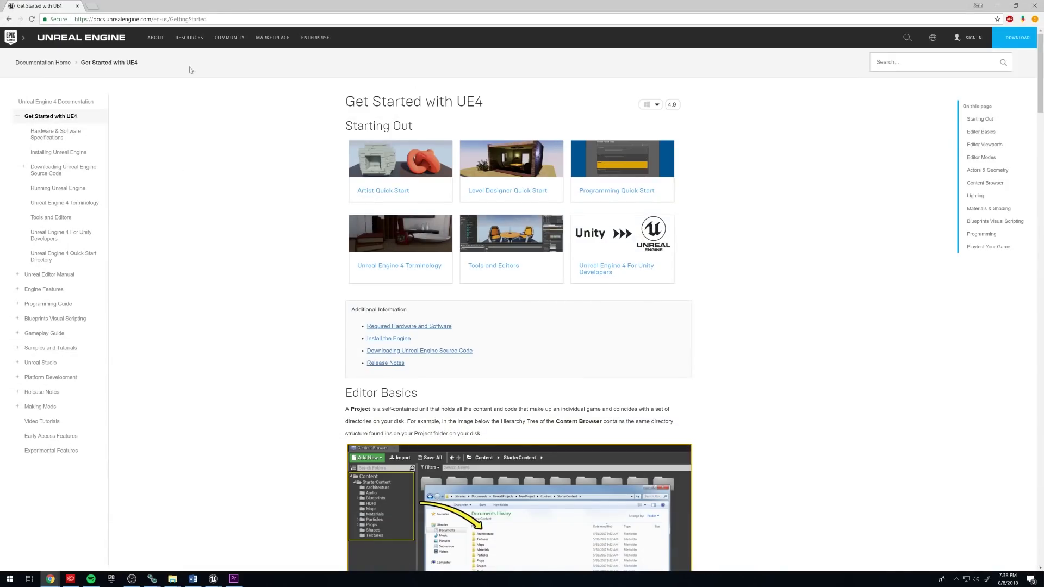
Open the Unreal Engine forums from the Resources menu, scroll them, then open YouTube 'Unreal tutorials' results.
{"action": "mouse_move", "coordinate": [182, 40]}
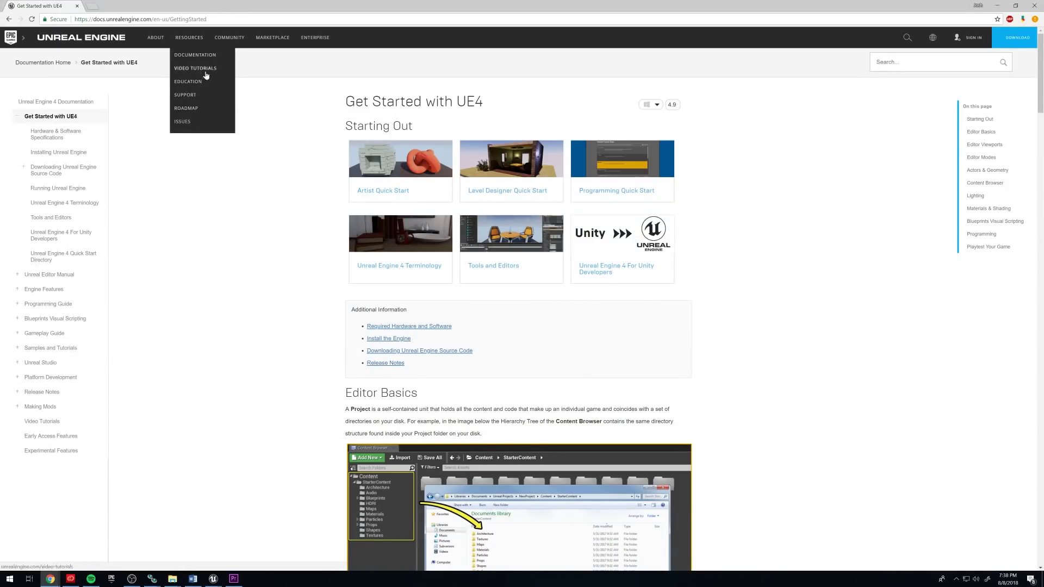
{"action": "mouse_move", "coordinate": [230, 38]}
{"action": "left_click", "coordinate": [230, 71]}
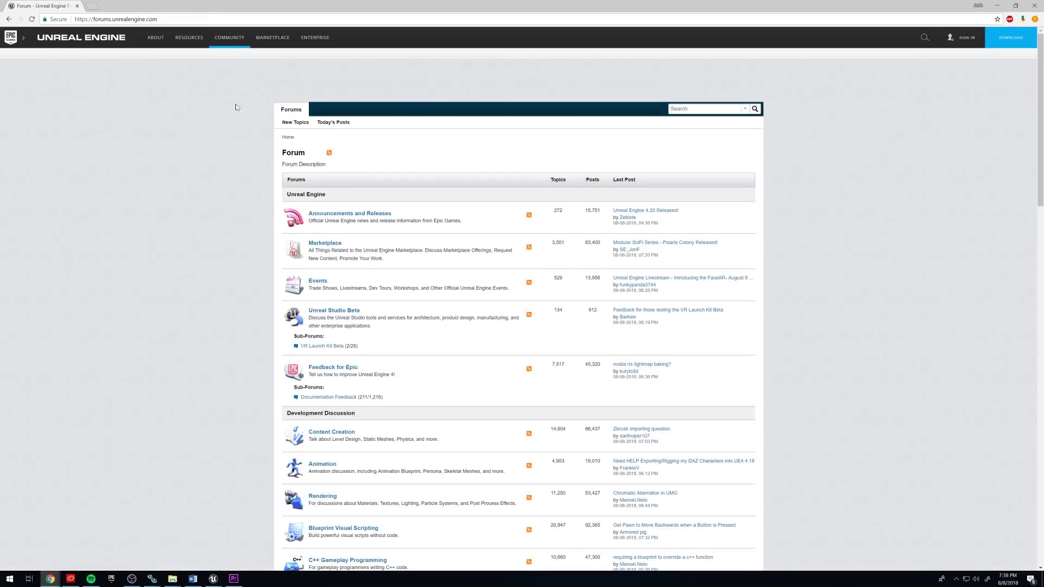
{"action": "scroll", "coordinate": [233, 109], "scroll_direction": "down", "scroll_amount": 12}
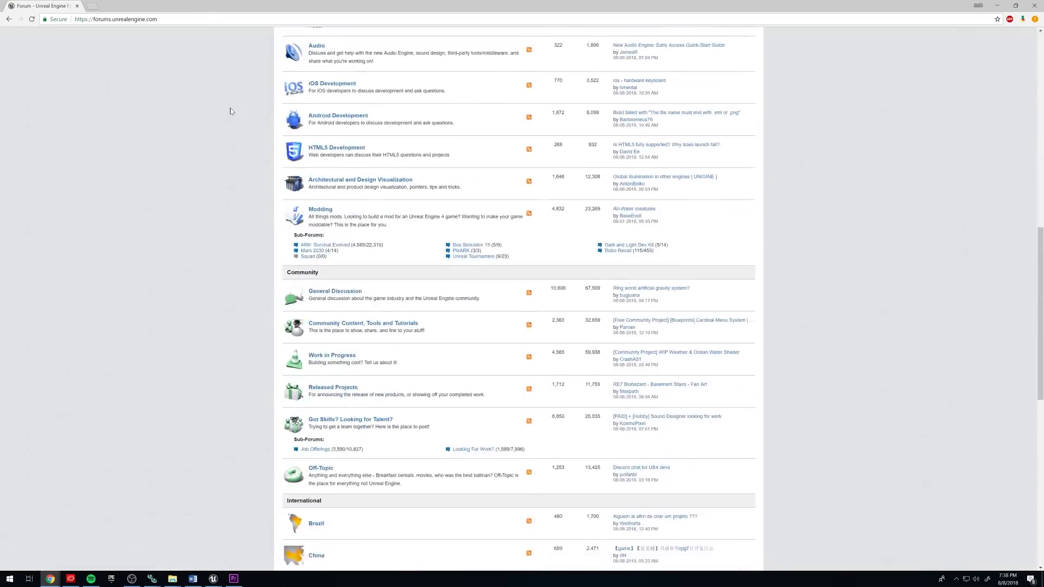
{"action": "scroll", "coordinate": [230, 108], "scroll_direction": "down", "scroll_amount": 5}
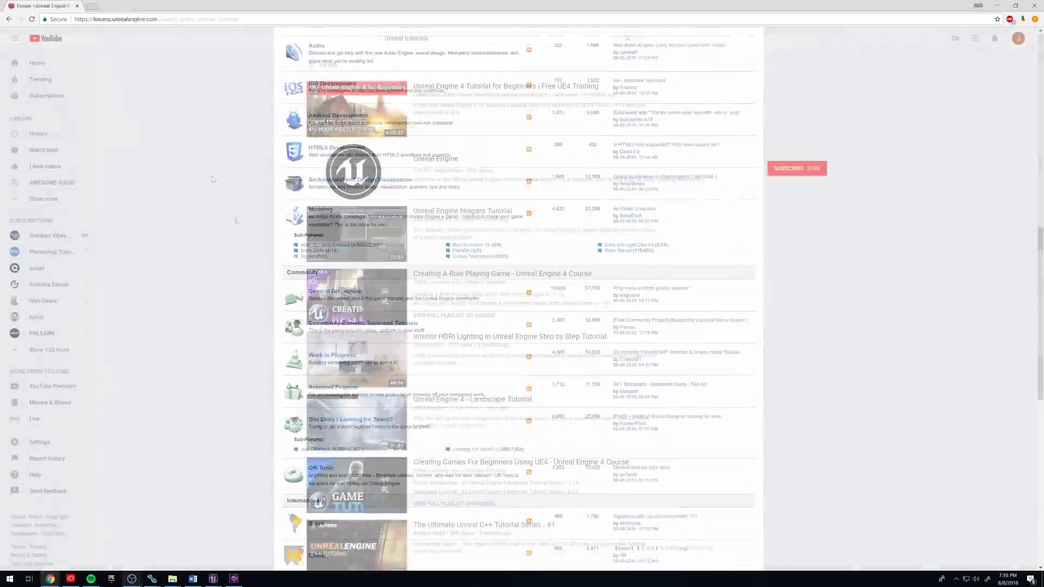
{"action": "middle_click", "coordinate": [238, 203]}
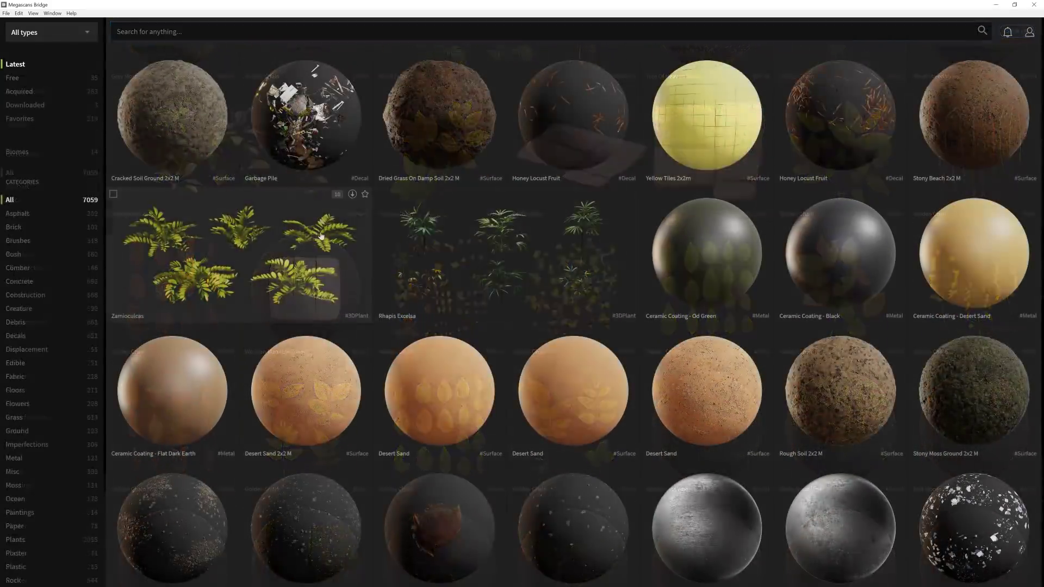
Open the Zamioculcas 3D plant tile from Bridge's Latest grid to view its details.
{"action": "left_click", "coordinate": [321, 234]}
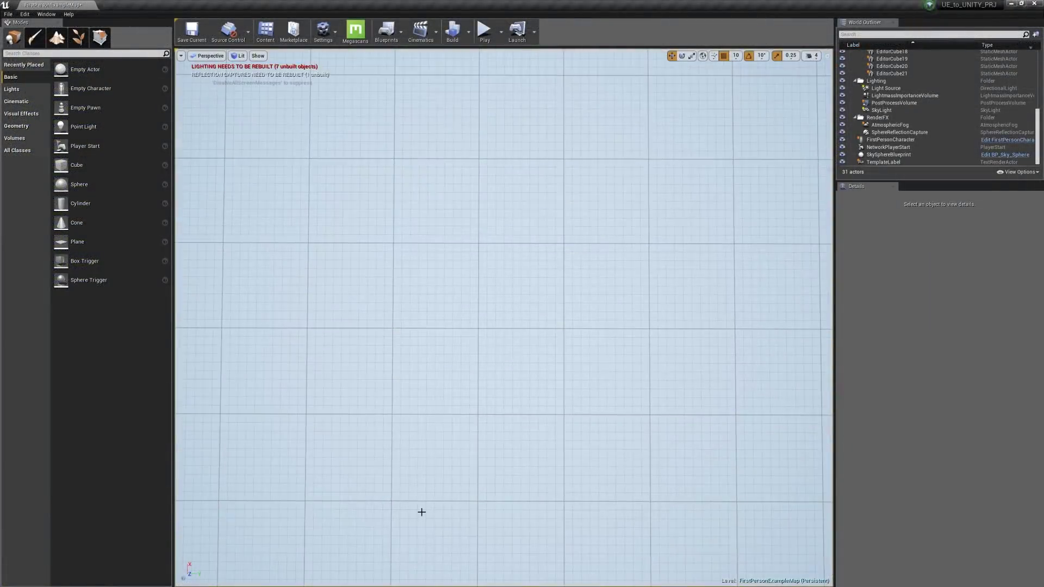
Return the grid snap to 10 and duplicate the brick cube beside the original.
{"action": "key", "text": "]"}
{"action": "key", "text": "]"}
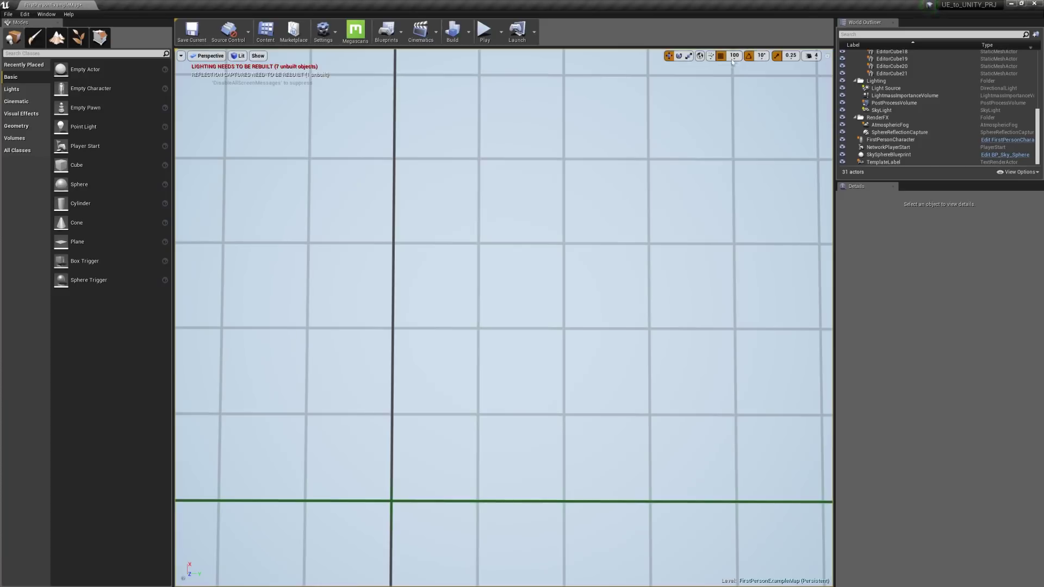
{"action": "left_click", "coordinate": [734, 56]}
{"action": "left_click", "coordinate": [736, 91]}
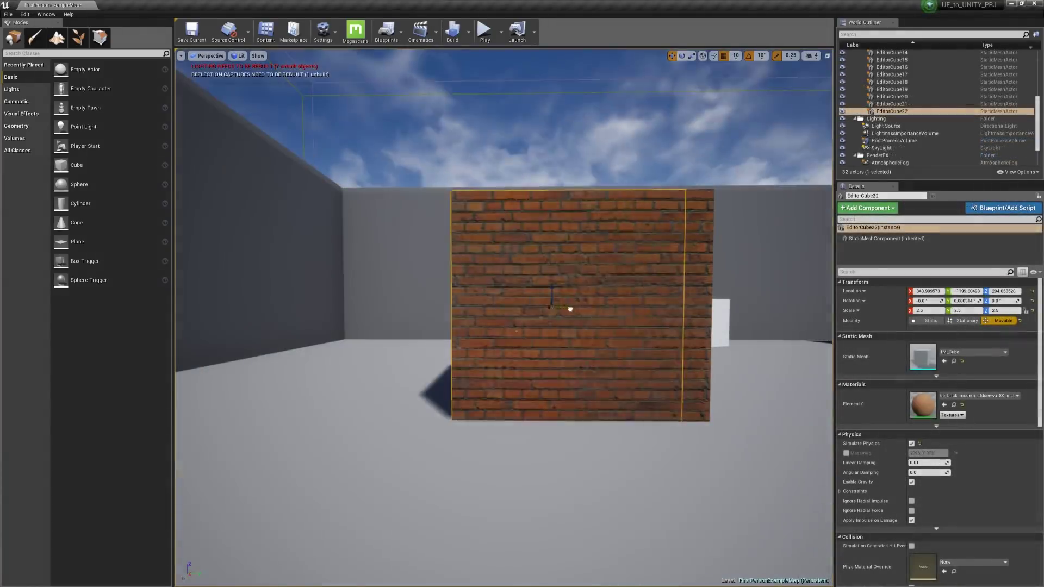
{"action": "left_click_drag", "start_coordinate": [566, 308], "coordinate": [405, 114]}
{"action": "left_click", "coordinate": [535, 290], "text": "ctrl"}
With grid snap at 1, move the lower brick cube into place, then shift and rotate the concrete barrier.
{"action": "left_click_drag", "start_coordinate": [490, 220], "coordinate": [712, 62]}
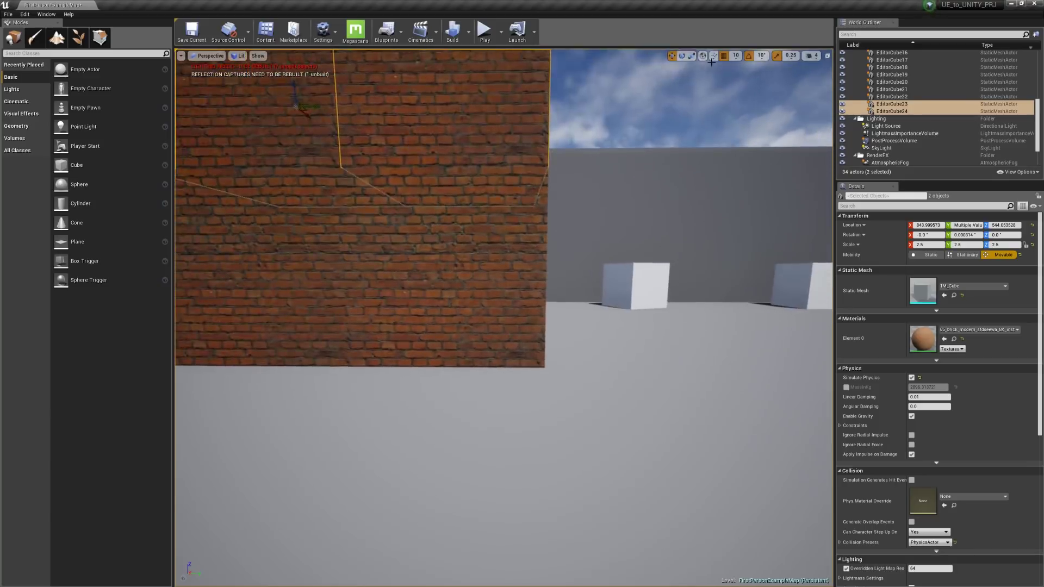
{"action": "left_click", "coordinate": [735, 55]}
{"action": "left_click", "coordinate": [740, 66]}
{"action": "left_click", "coordinate": [504, 278]}
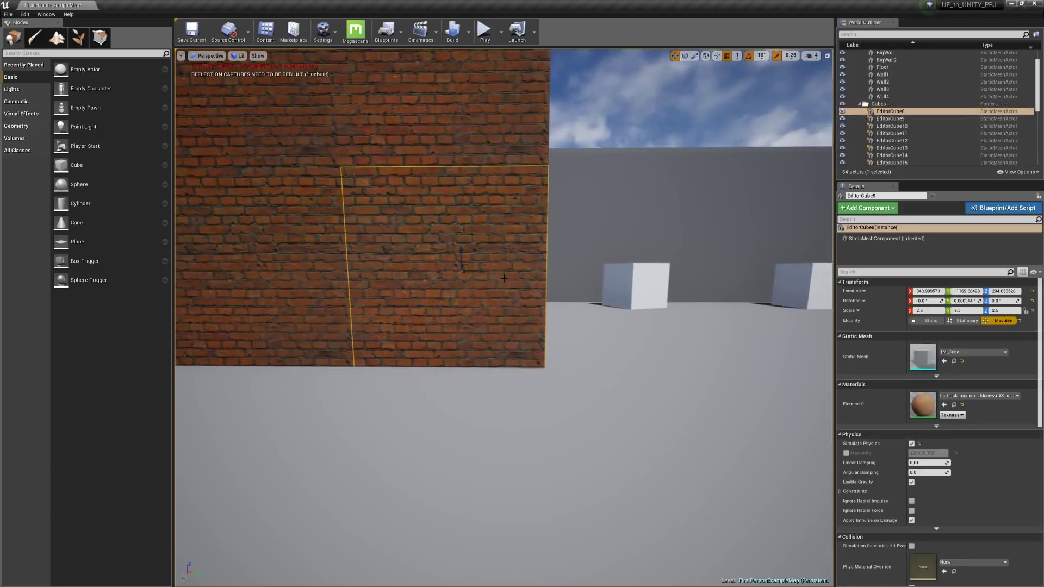
{"action": "left_click_drag", "start_coordinate": [479, 271], "coordinate": [623, 267]}
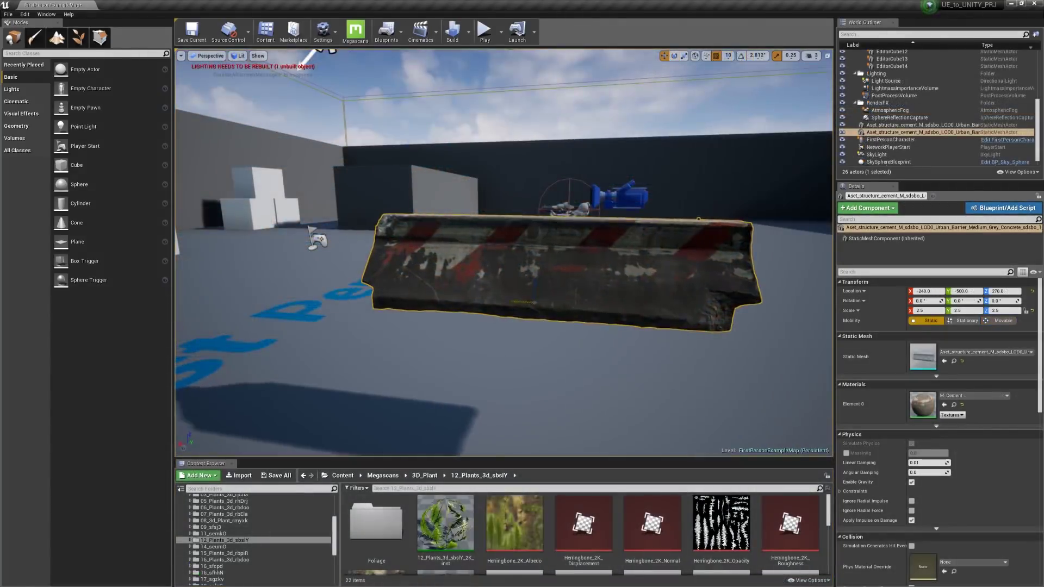
{"action": "left_click_drag", "start_coordinate": [522, 302], "coordinate": [483, 291]}
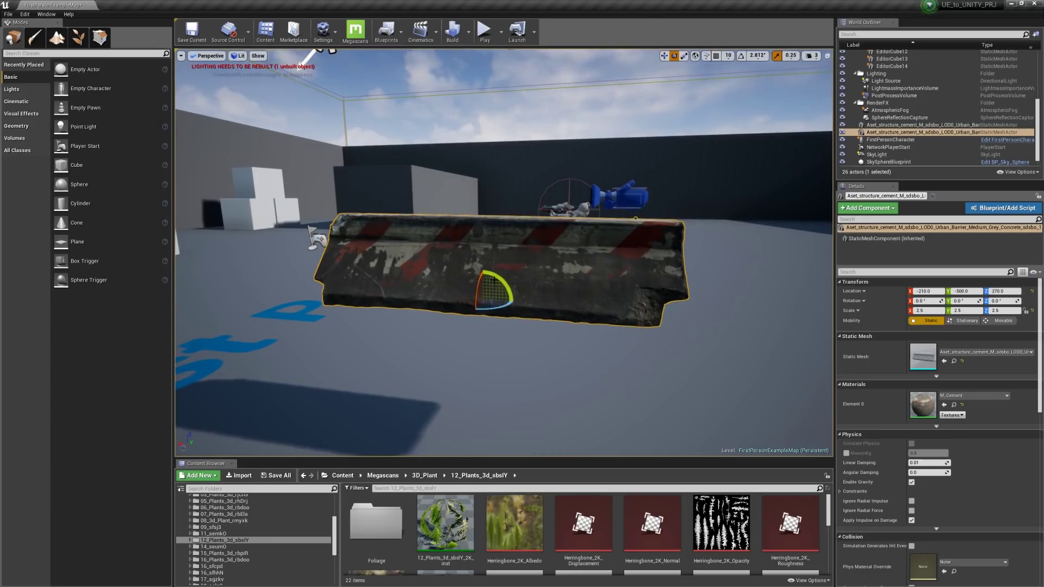
{"action": "left_click_drag", "start_coordinate": [495, 281], "coordinate": [498, 285]}
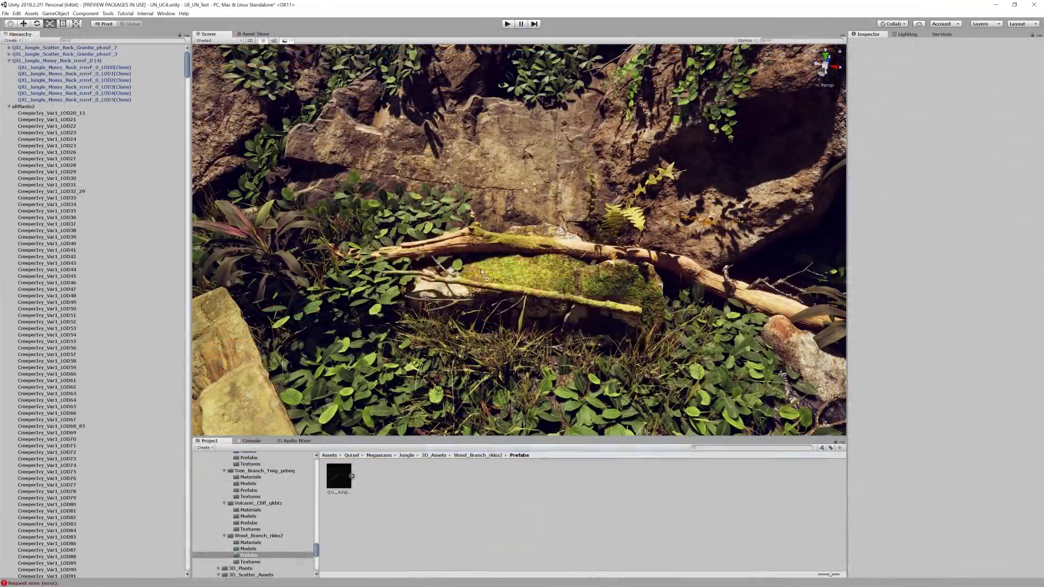
Place the wood branch prefab and reorient it across the rocks.
{"action": "left_click_drag", "start_coordinate": [481, 268], "coordinate": [481, 269]}
{"action": "key", "text": "e"}
{"action": "left_click_drag", "start_coordinate": [522, 228], "coordinate": [575, 243]}
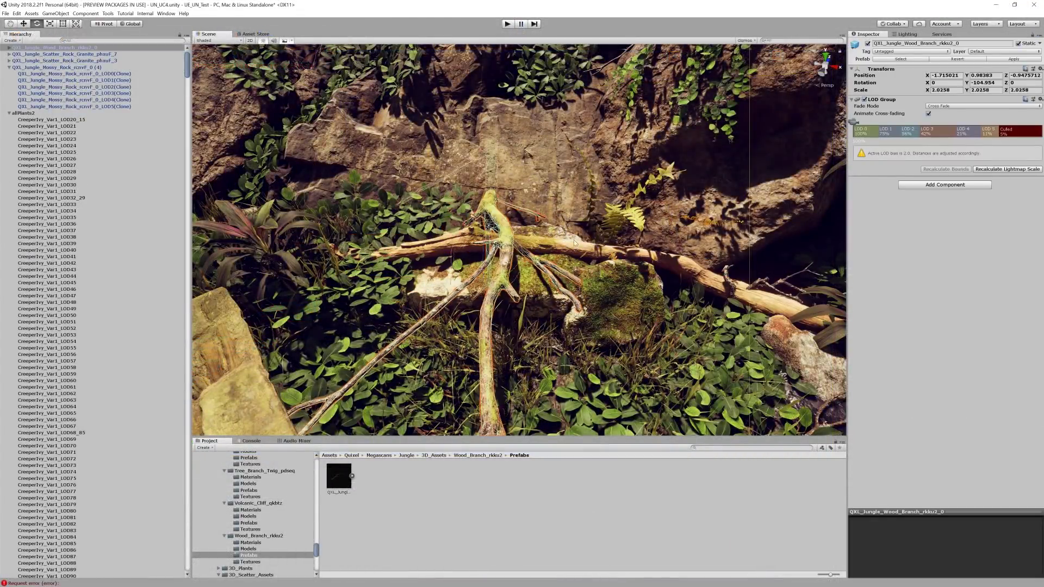
{"action": "left_click_drag", "start_coordinate": [484, 263], "coordinate": [465, 249]}
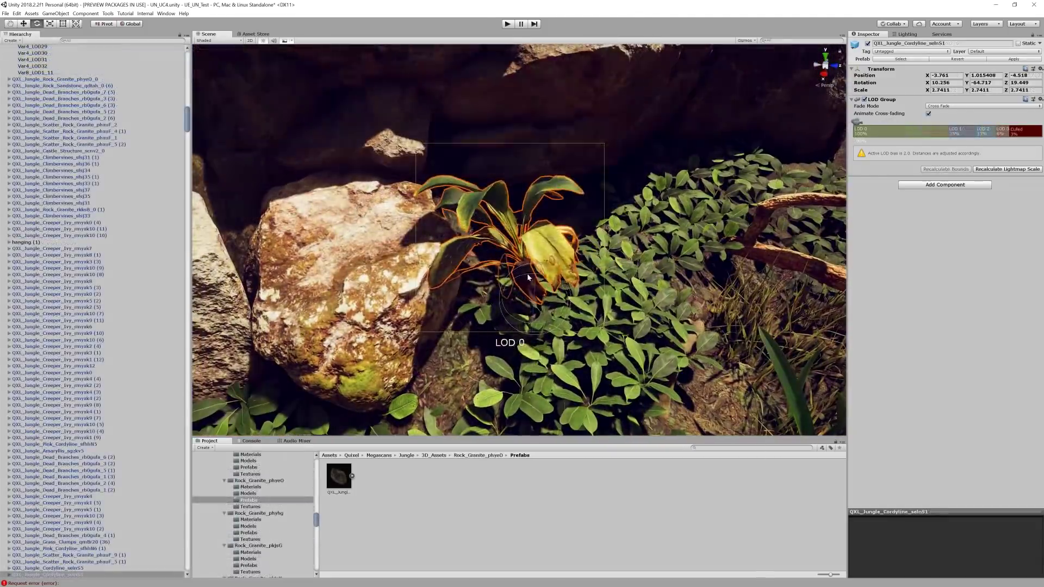
Rotate the Cordyline plant, raise the granite rock higher, and deselect it.
{"action": "left_click_drag", "start_coordinate": [527, 273], "coordinate": [556, 294]}
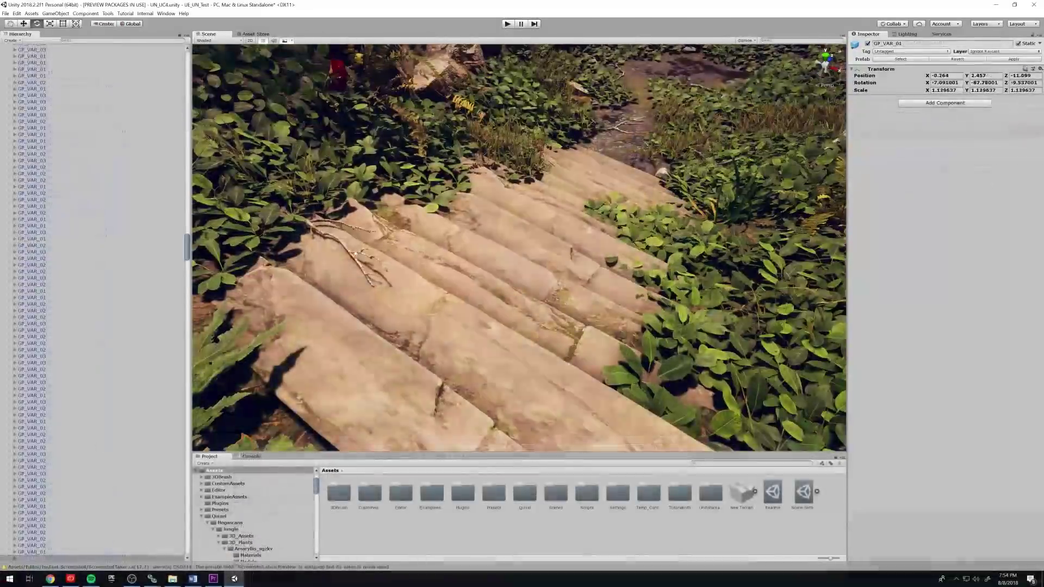
{"action": "left_click", "coordinate": [344, 253]}
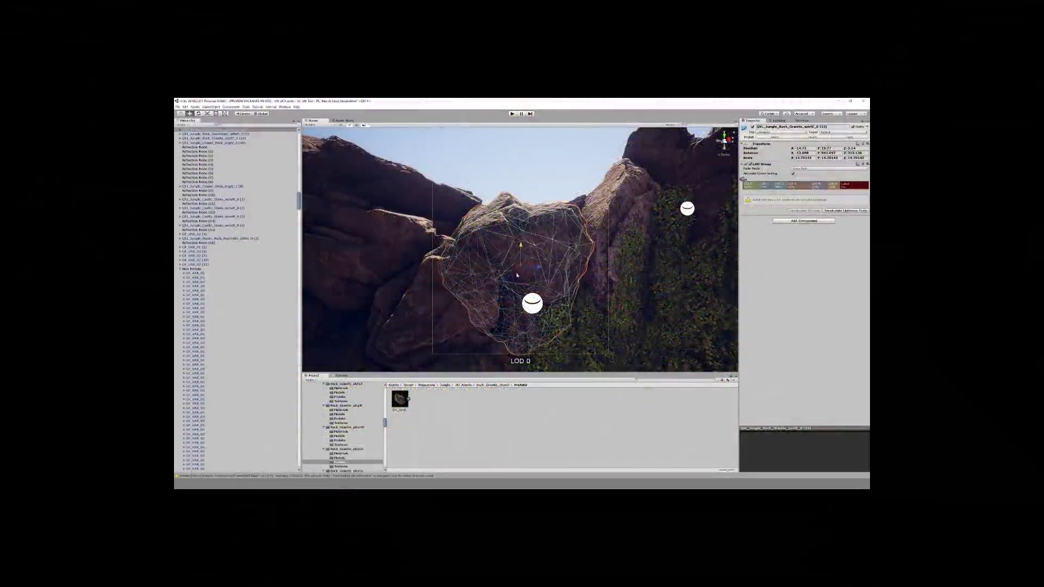
{"action": "left_click_drag", "start_coordinate": [525, 238], "coordinate": [536, 221]}
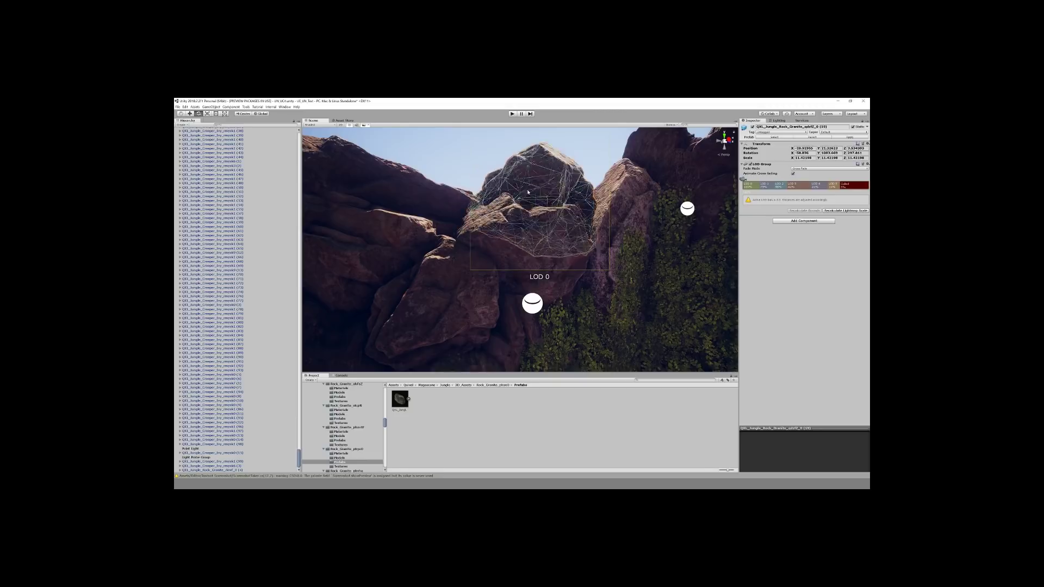
{"action": "left_click", "coordinate": [475, 180]}
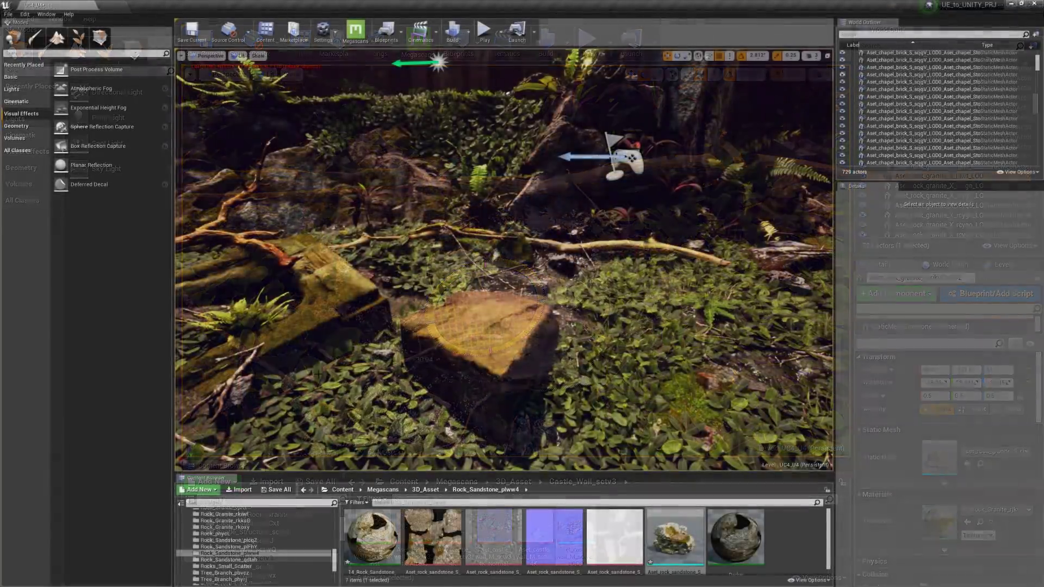
Select the sandstone rock and orbit around it, then select a section of the cliff ivy.
{"action": "left_click", "coordinate": [480, 320]}
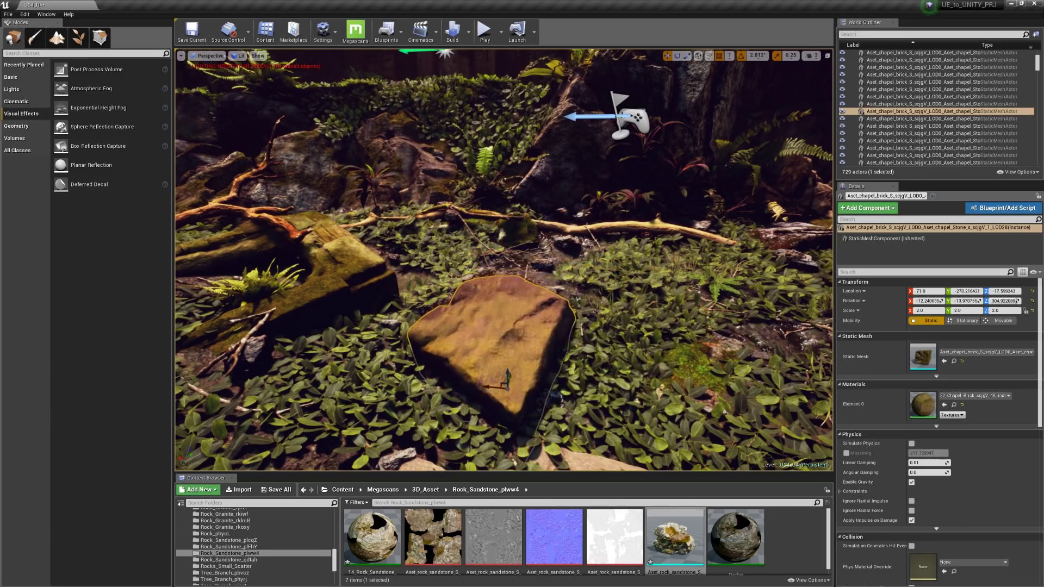
{"action": "key", "text": "Escape"}
{"action": "left_click", "coordinate": [489, 348]}
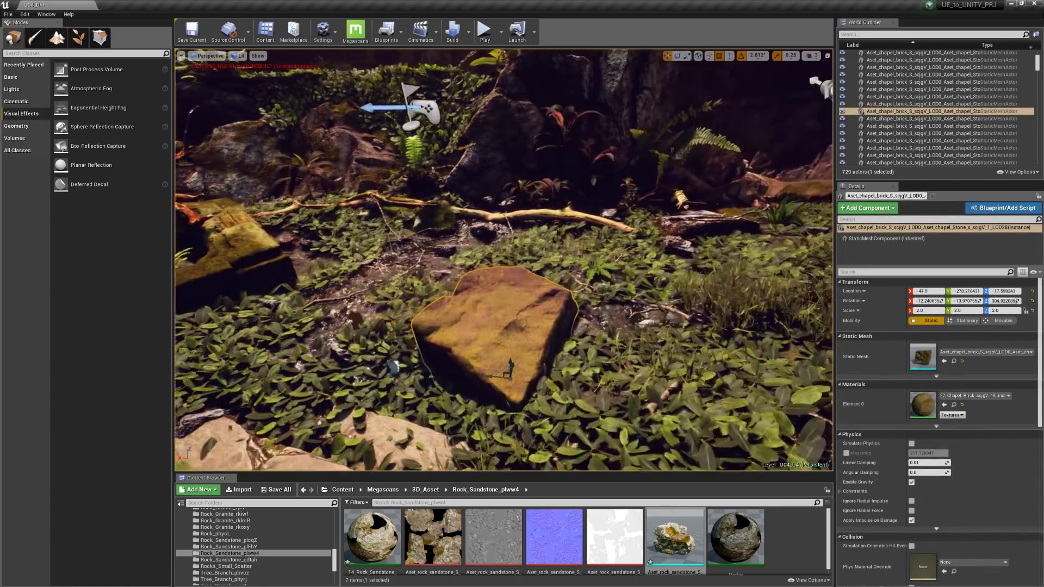
{"action": "right_click_drag", "start_coordinate": [504, 260], "coordinate": [432, 273]}
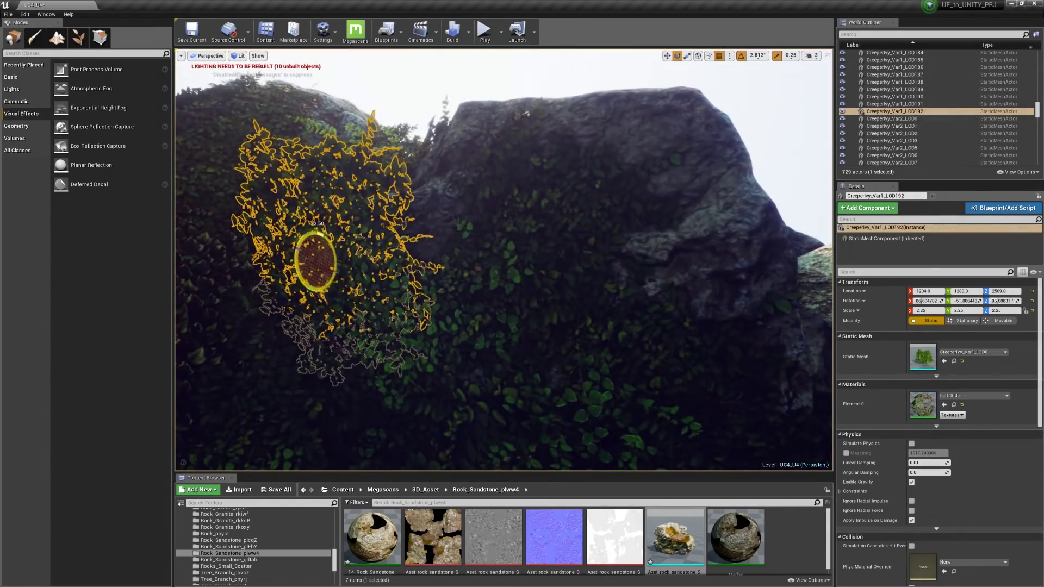
{"action": "key", "text": "Escape"}
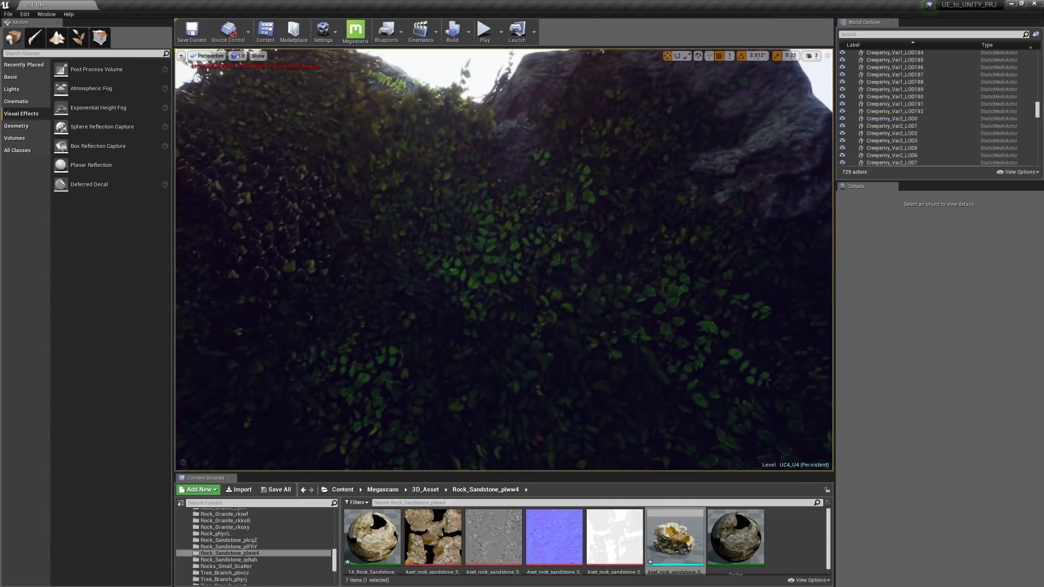
{"action": "left_click", "coordinate": [396, 210]}
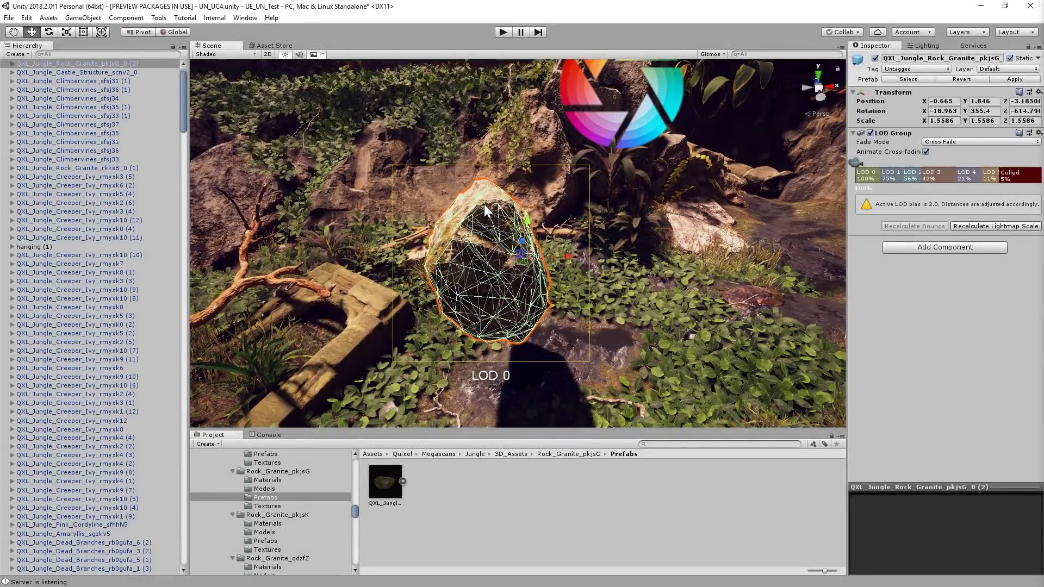
Move the granite rock and scale it down to a lower LOD, then shift Cube (2) right.
{"action": "left_click_drag", "start_coordinate": [488, 229], "coordinate": [469, 257]}
{"action": "key", "text": "r"}
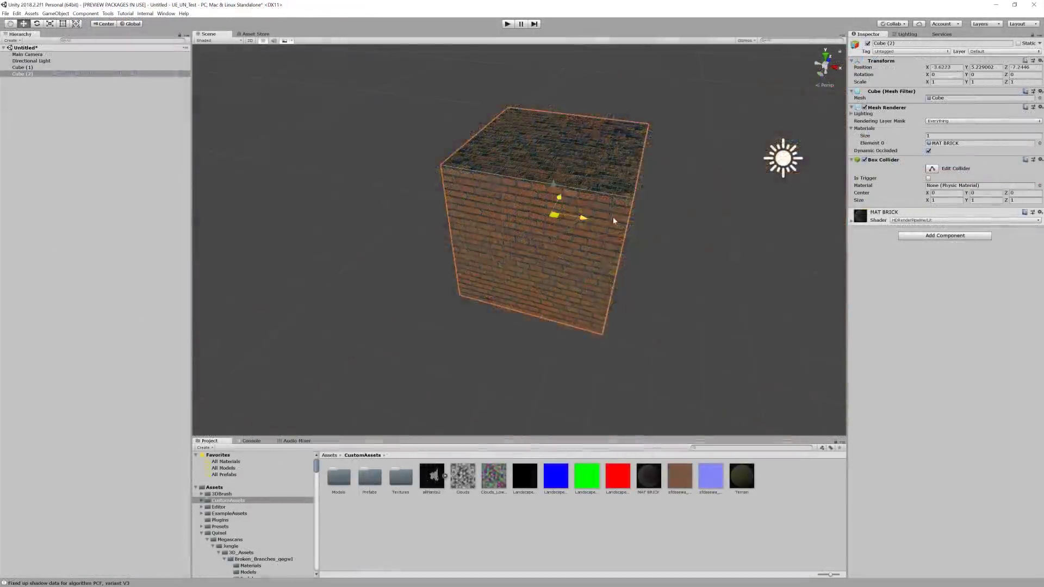
{"action": "left_click_drag", "start_coordinate": [612, 217], "coordinate": [643, 203]}
Select Cube (1) and Cube (2) together and duplicate them with Ctrl+D.
{"action": "scroll", "coordinate": [643, 207], "scroll_direction": "down", "scroll_amount": 5}
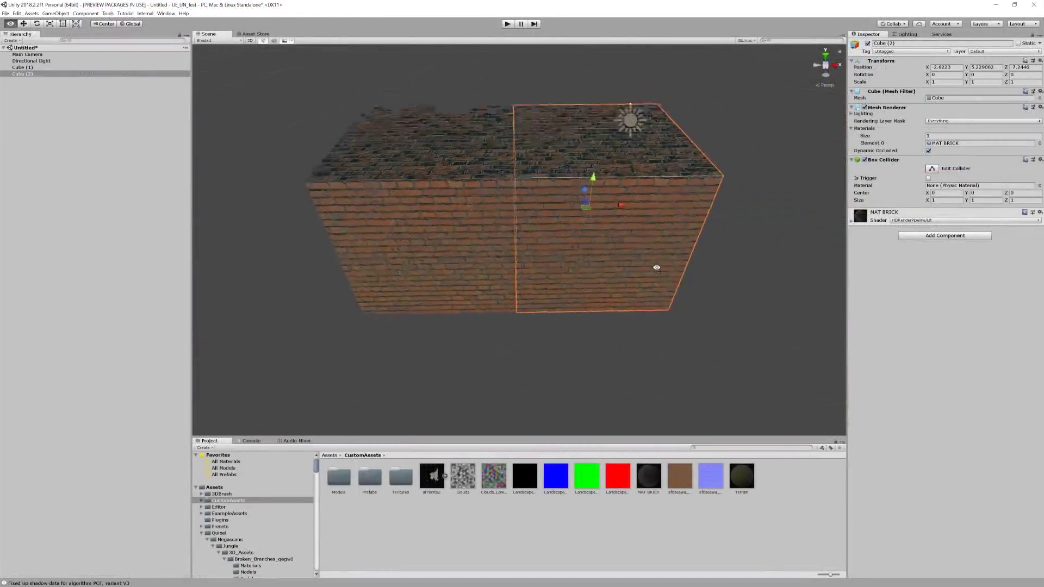
{"action": "left_click", "coordinate": [461, 249], "text": "shift"}
{"action": "left_click_drag", "start_coordinate": [461, 249], "coordinate": [645, 270], "text": "alt"}
{"action": "key", "text": "ctrl+d"}
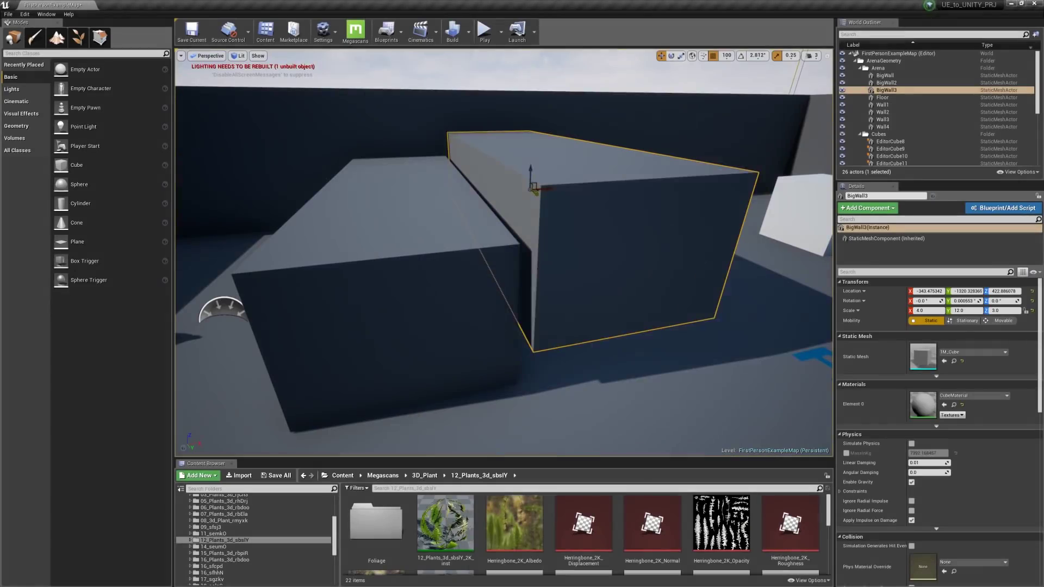
{"action": "key", "text": "ctrl+z"}
Undo and redo BigWall3's earlier moves, then focus the view on it.
{"action": "key", "text": "ctrl+y"}
{"action": "key", "text": "ctrl+z"}
{"action": "key", "text": "ctrl+z"}
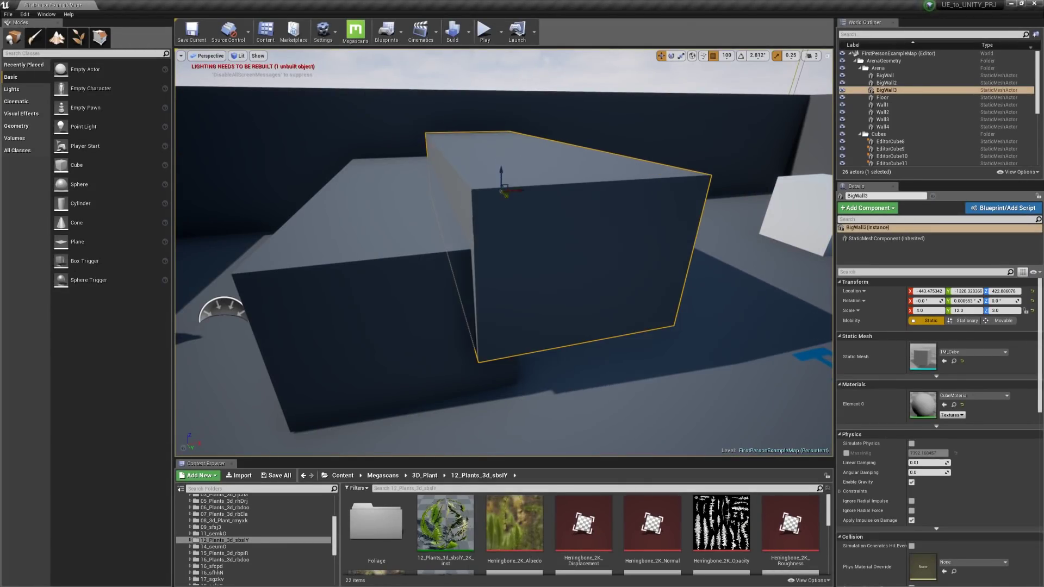
{"action": "key", "text": "ctrl+z"}
{"action": "key", "text": "ctrl+y"}
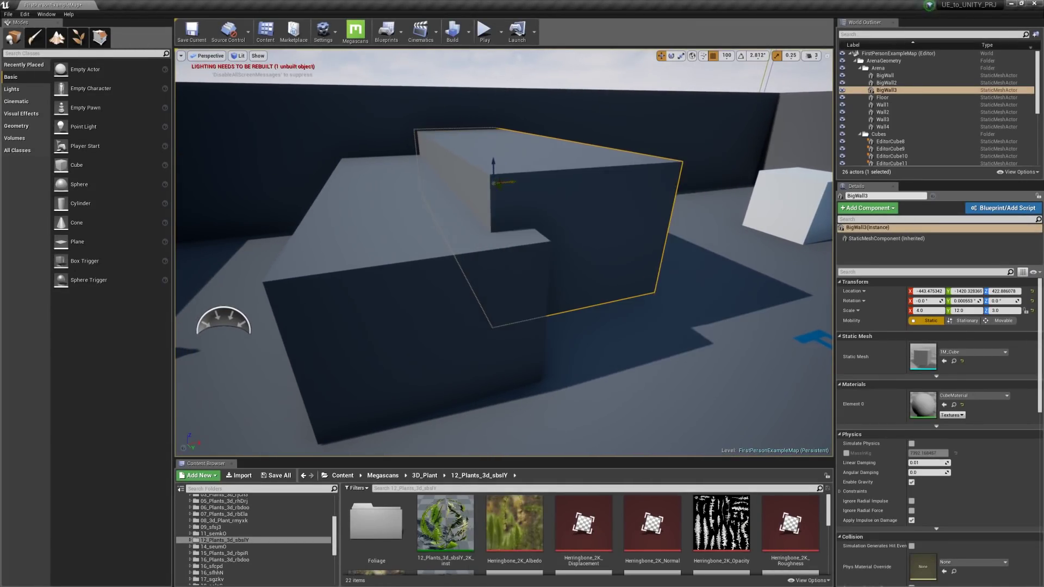
{"action": "key", "text": "f"}
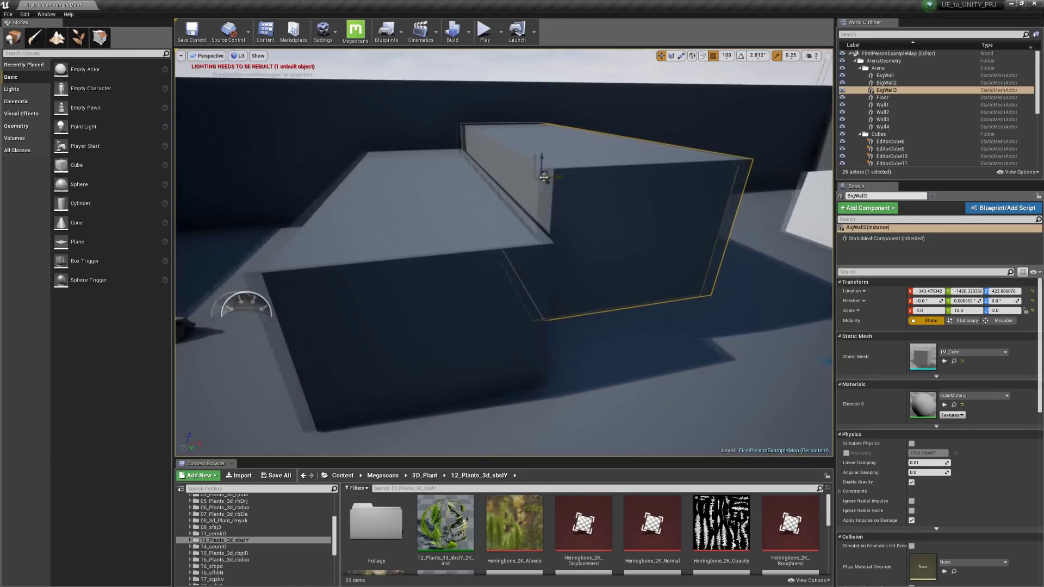
Slide BigWall3 along Y to -1350 and lower it about 100 units.
{"action": "key", "text": "ctrl+z"}
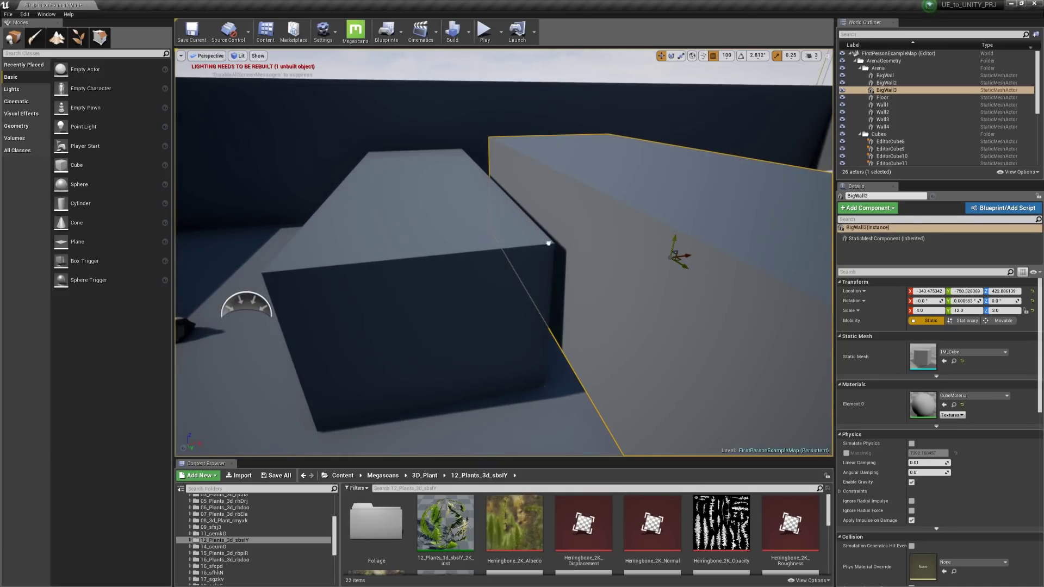
{"action": "key", "text": "ctrl+z"}
{"action": "key", "text": "f"}
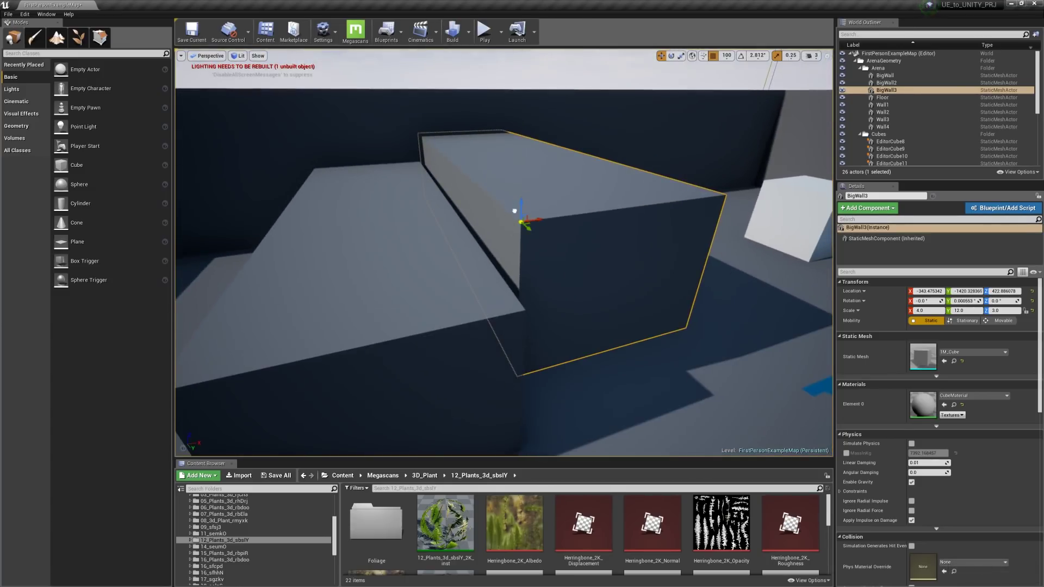
{"action": "left_click_drag", "start_coordinate": [527, 227], "coordinate": [528, 286]}
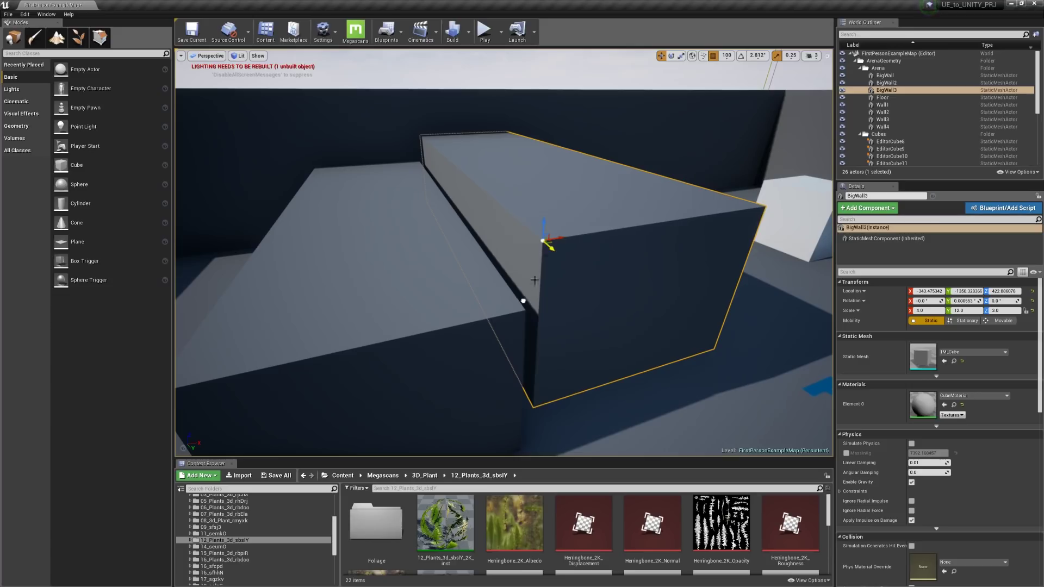
{"action": "left_click_drag", "start_coordinate": [542, 224], "coordinate": [391, 242]}
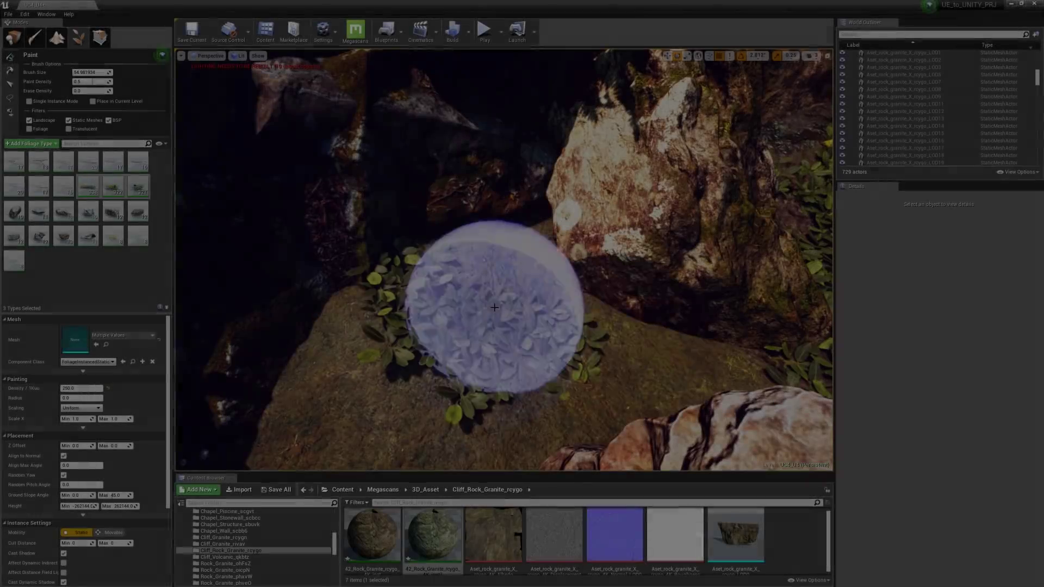
Paint dense leafy ground cover around the rock's base and across the floor in three strokes.
{"action": "mouse_move", "coordinate": [490, 315]}
{"action": "left_mouse_down"}
{"action": "mouse_move", "coordinate": [615, 363]}
{"action": "mouse_move", "coordinate": [351, 419]}
{"action": "mouse_move", "coordinate": [382, 405]}
{"action": "mouse_move", "coordinate": [520, 249]}
{"action": "mouse_move", "coordinate": [445, 338]}
{"action": "mouse_move", "coordinate": [285, 394]}
{"action": "left_mouse_up"}
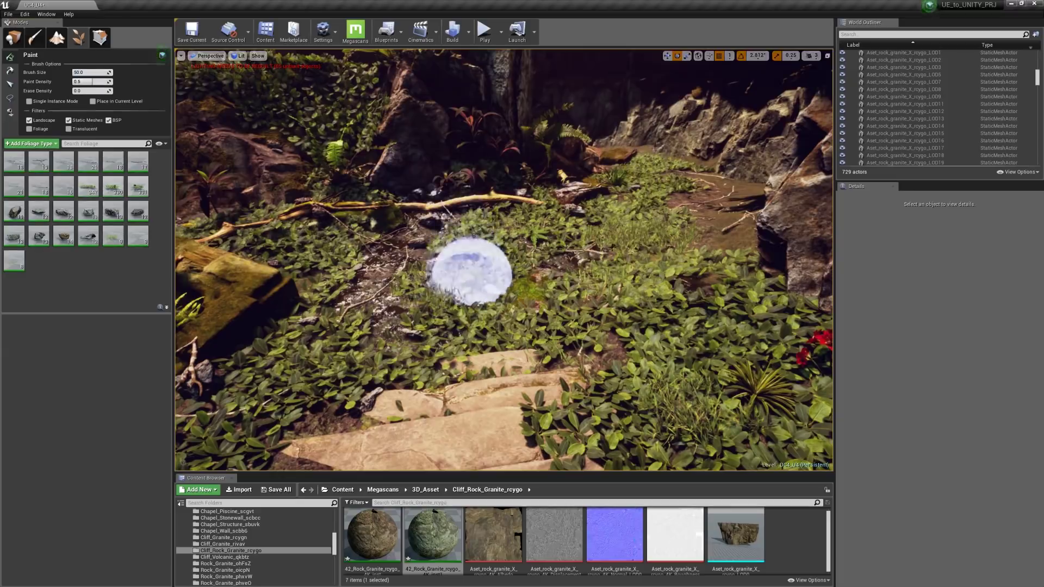
{"action": "mouse_move", "coordinate": [471, 270]}
{"action": "left_mouse_down"}
{"action": "mouse_move", "coordinate": [615, 245]}
{"action": "mouse_move", "coordinate": [448, 248]}
{"action": "mouse_move", "coordinate": [585, 215]}
{"action": "left_mouse_up"}
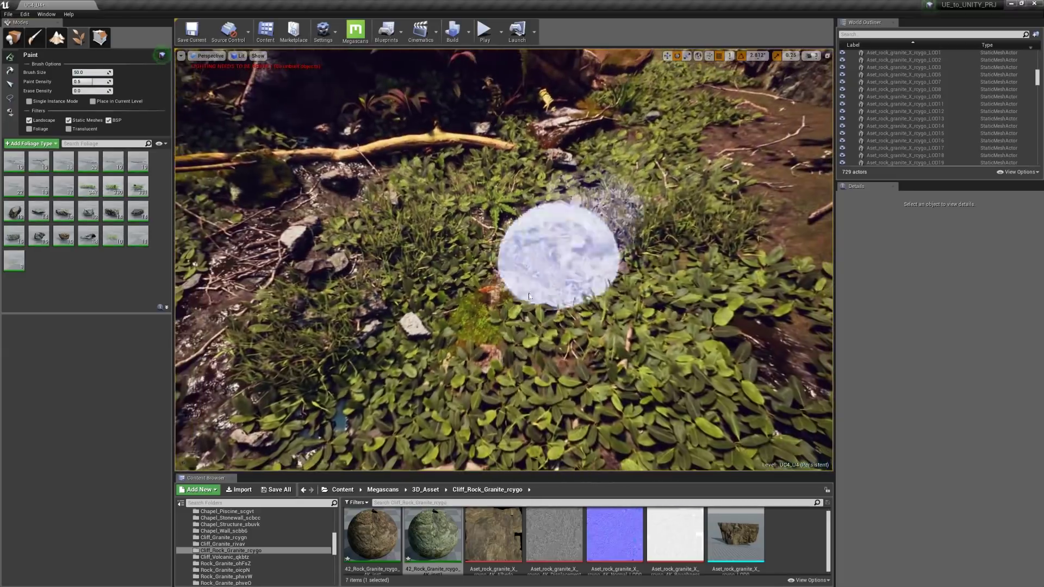
{"action": "mouse_move", "coordinate": [560, 252]}
{"action": "left_mouse_down"}
{"action": "mouse_move", "coordinate": [521, 313]}
{"action": "mouse_move", "coordinate": [742, 204]}
{"action": "mouse_move", "coordinate": [673, 174]}
{"action": "mouse_move", "coordinate": [591, 248]}
{"action": "mouse_move", "coordinate": [504, 233]}
{"action": "mouse_move", "coordinate": [589, 175]}
{"action": "mouse_move", "coordinate": [309, 244]}
{"action": "mouse_move", "coordinate": [427, 249]}
{"action": "left_mouse_up"}
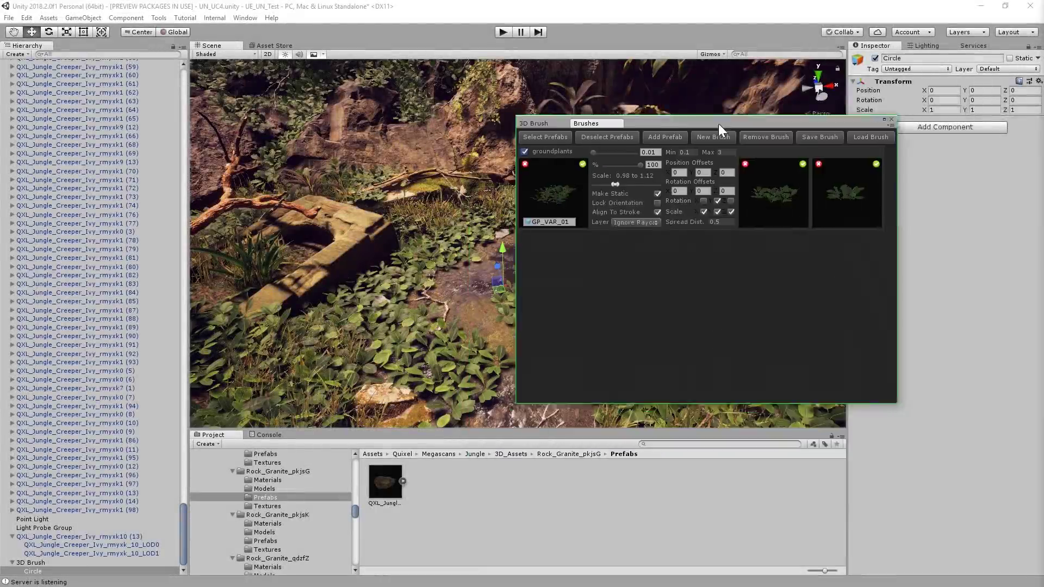
Move the Brushes window lower, check the circle 3D Brush shape, then return to the groundplants prefab brush.
{"action": "left_click_drag", "start_coordinate": [719, 123], "coordinate": [827, 190]}
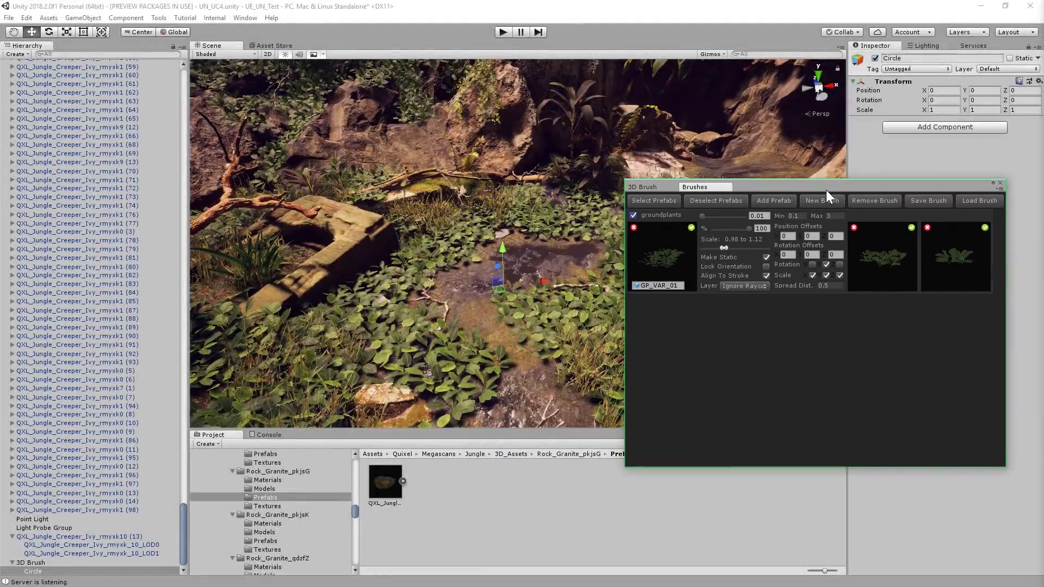
{"action": "left_click", "coordinate": [675, 187]}
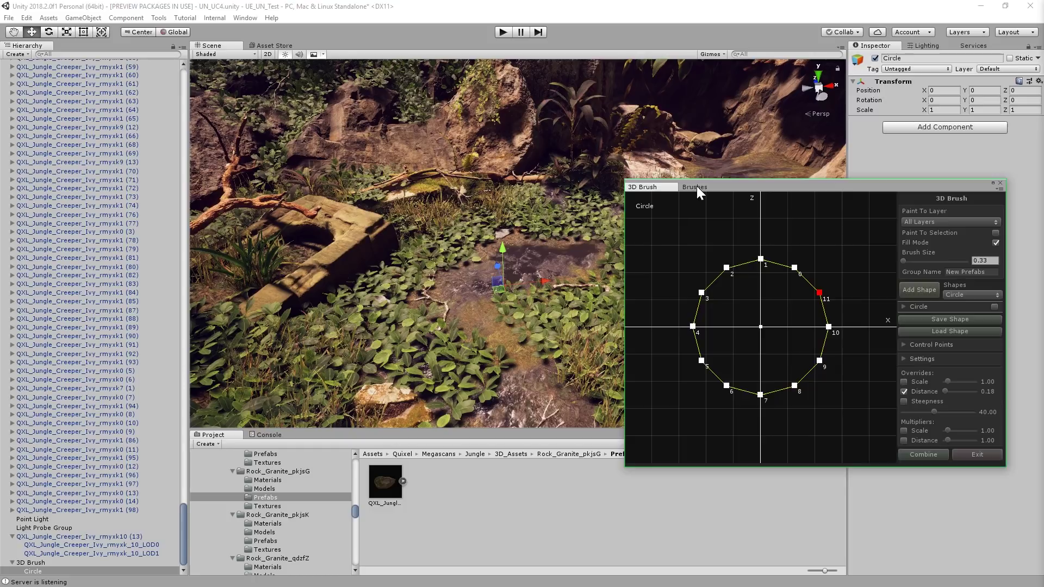
{"action": "left_click", "coordinate": [731, 188]}
{"action": "left_click_drag", "start_coordinate": [732, 186], "coordinate": [742, 272]}
{"action": "mouse_move", "coordinate": [479, 288]}
{"action": "left_mouse_down", "text": "alt"}
{"action": "mouse_move", "coordinate": [466, 301]}
{"action": "mouse_move", "coordinate": [512, 260]}
{"action": "left_mouse_up", "text": "alt"}
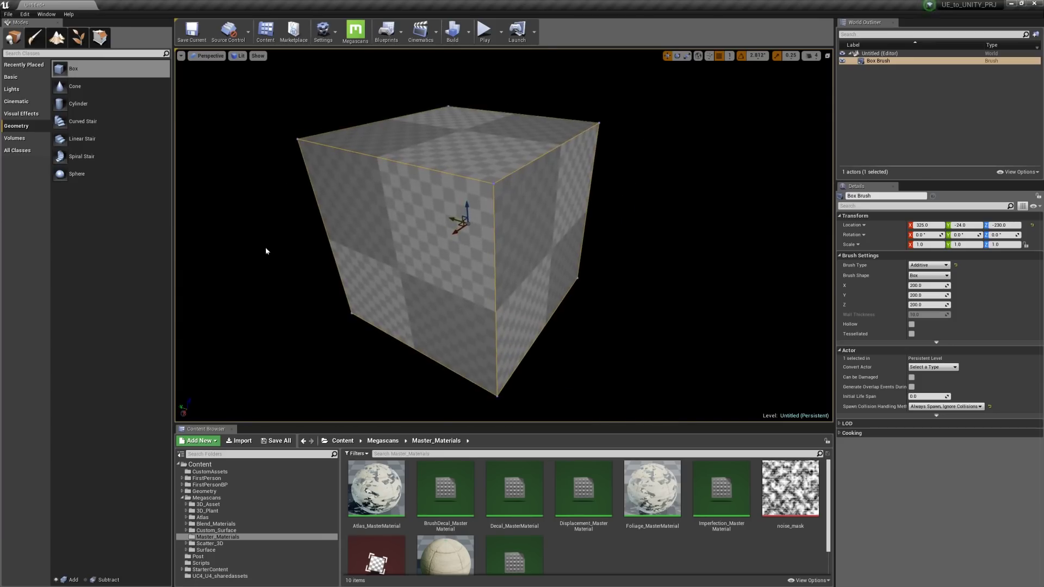
In Geometry Editing mode, drag the box brush's top face down to make it shorter.
{"action": "left_click", "coordinate": [101, 39]}
{"action": "left_click", "coordinate": [539, 204]}
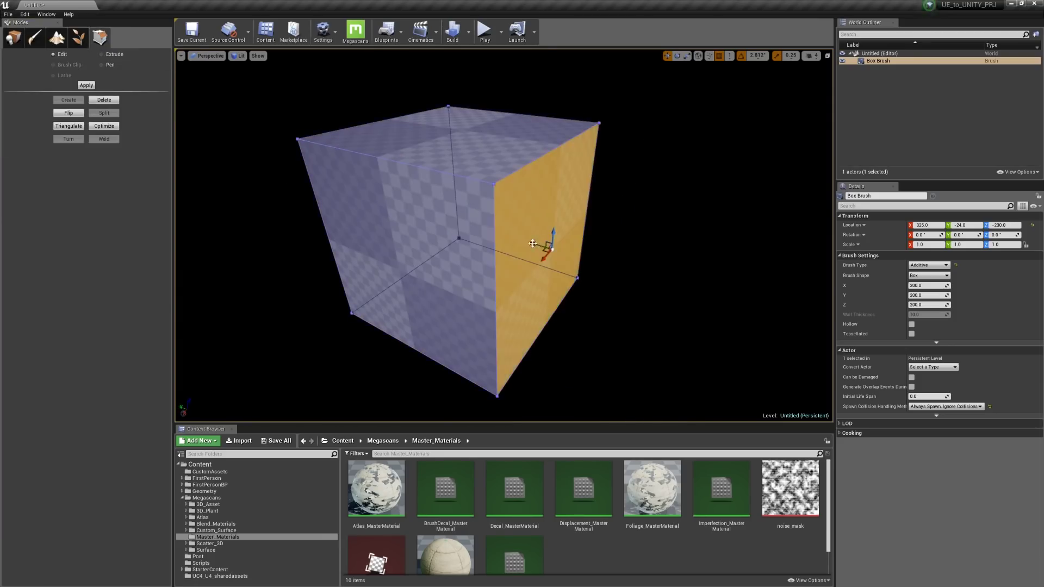
{"action": "left_click_drag", "start_coordinate": [533, 244], "coordinate": [659, 249], "text": "alt"}
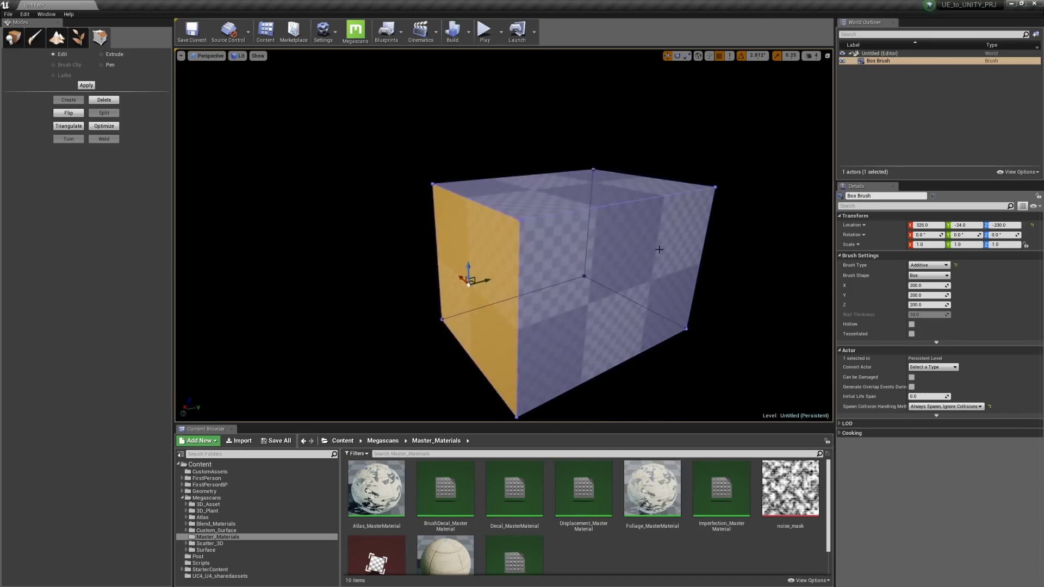
{"action": "left_click", "coordinate": [565, 182]}
{"action": "left_click_drag", "start_coordinate": [568, 168], "coordinate": [568, 218]}
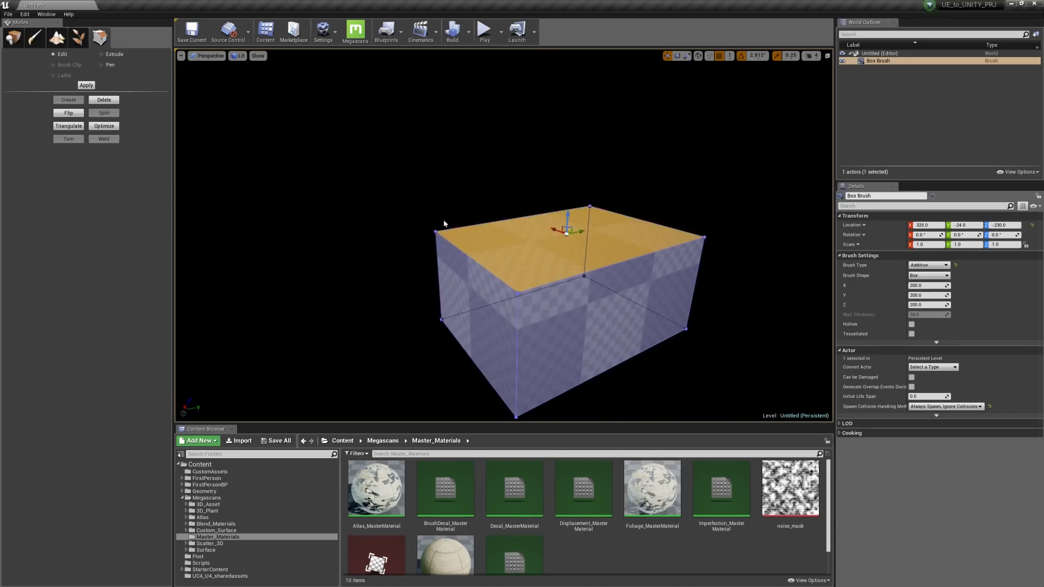
Set grid snapping to 10 and select the top-left edge of the box.
{"action": "left_click", "coordinate": [728, 56]}
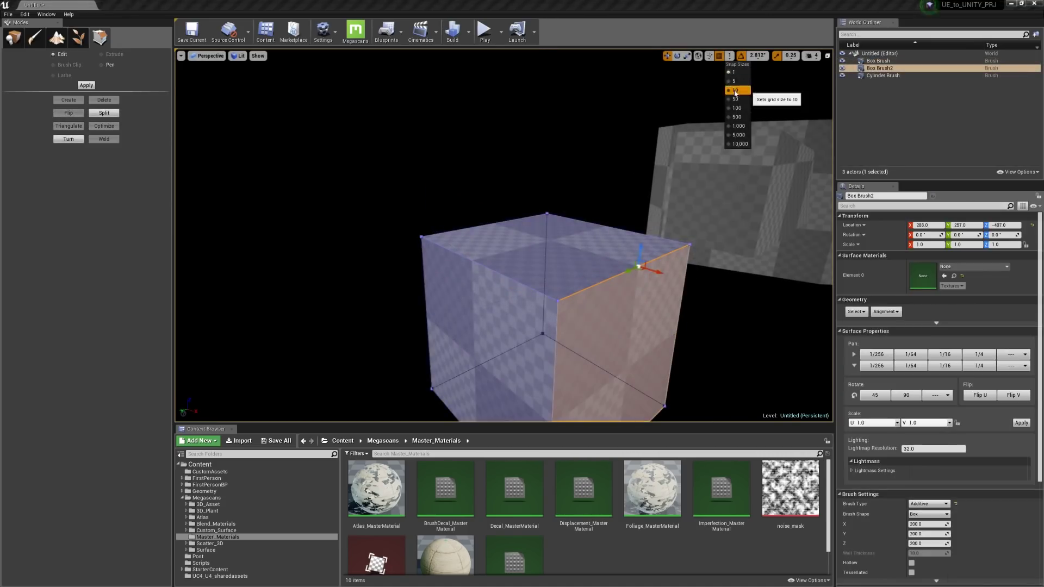
{"action": "left_click", "coordinate": [769, 98]}
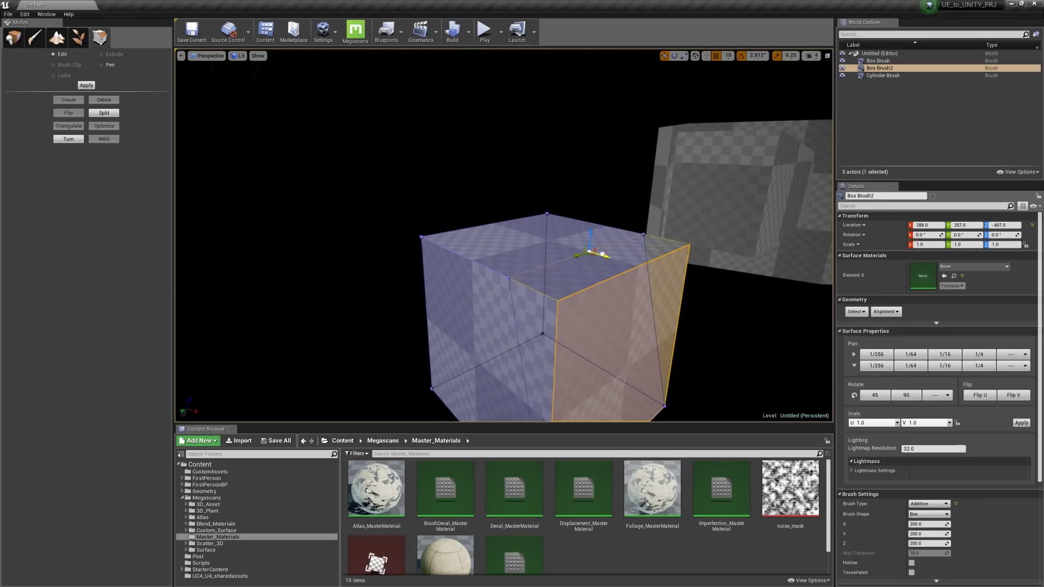
{"action": "left_click", "coordinate": [490, 222]}
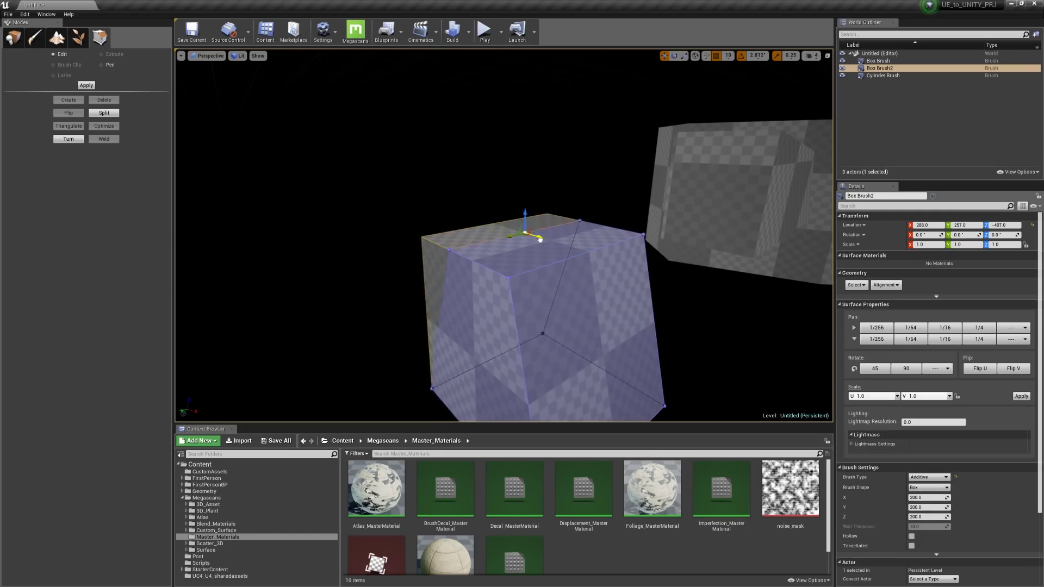
{"action": "left_click", "coordinate": [487, 268]}
{"action": "left_click", "coordinate": [488, 267]}
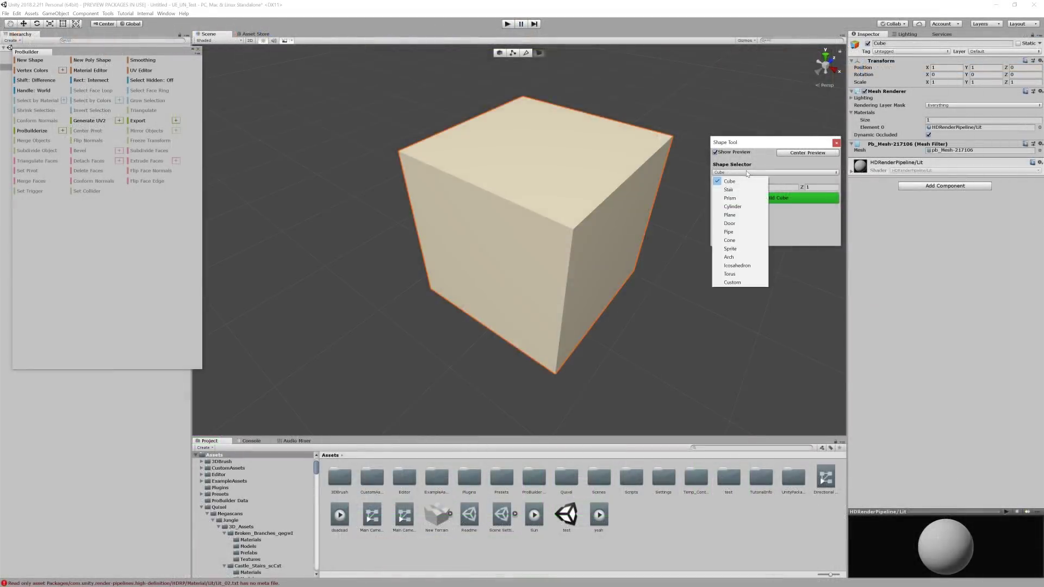
Set the ProBuilder Shape Tool to a Cube, after briefly trying Cylinder.
{"action": "key", "text": "f"}
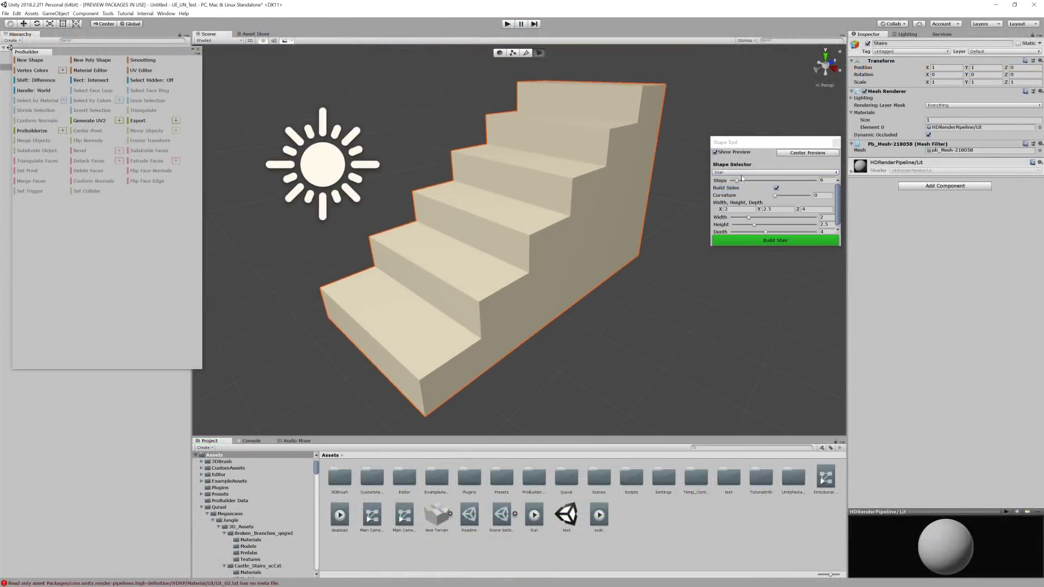
{"action": "left_click", "coordinate": [740, 172]}
{"action": "left_click", "coordinate": [732, 206]}
{"action": "left_click", "coordinate": [774, 172]}
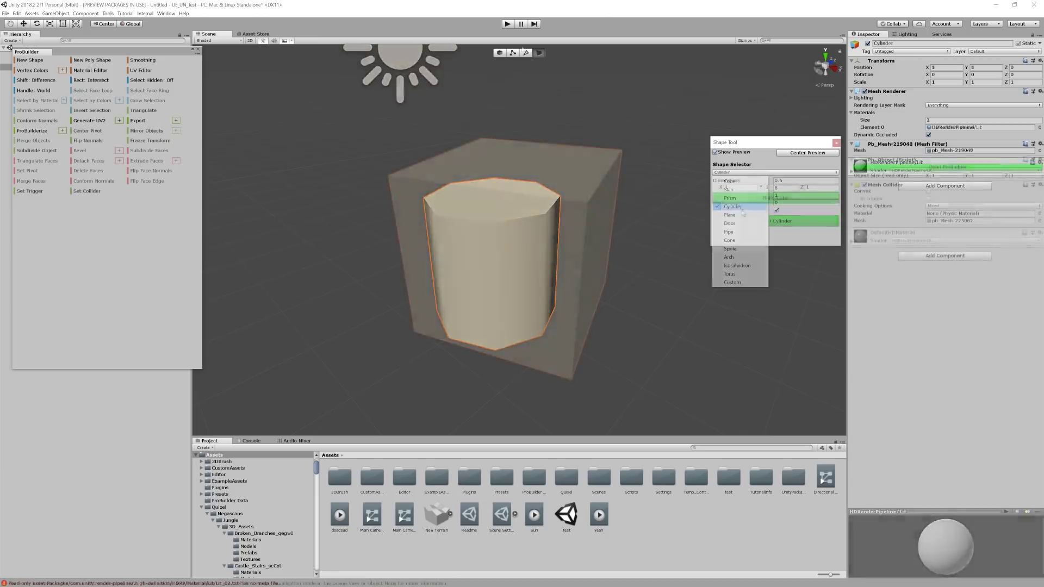
{"action": "left_click", "coordinate": [729, 181]}
Extrude the cube's front face outward along Z and bevel the top edges at distance 0.05.
{"action": "left_click", "coordinate": [495, 250]}
{"action": "left_click_drag", "start_coordinate": [492, 259], "coordinate": [433, 296]}
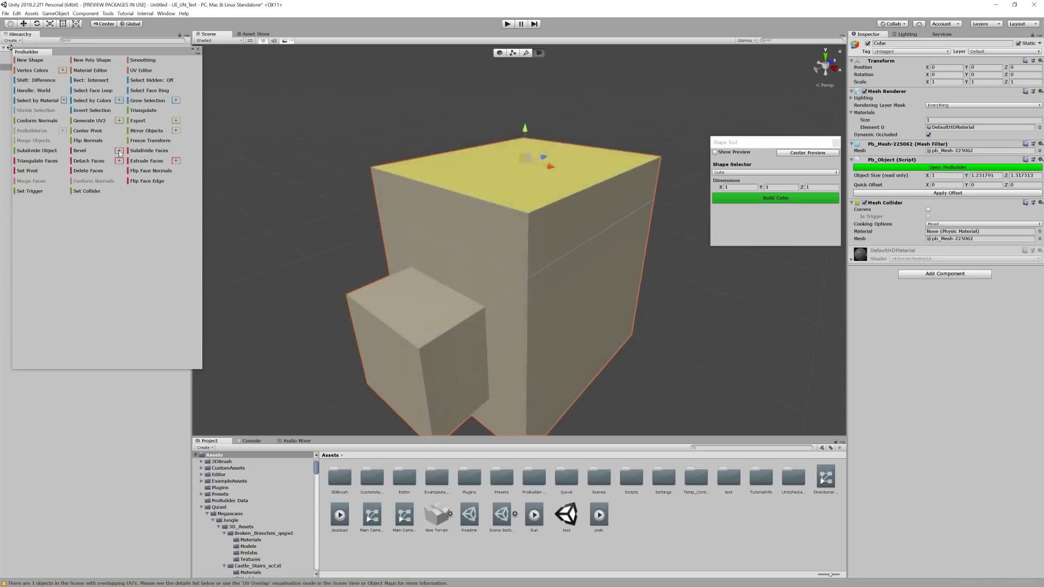
{"action": "left_click", "coordinate": [120, 152]}
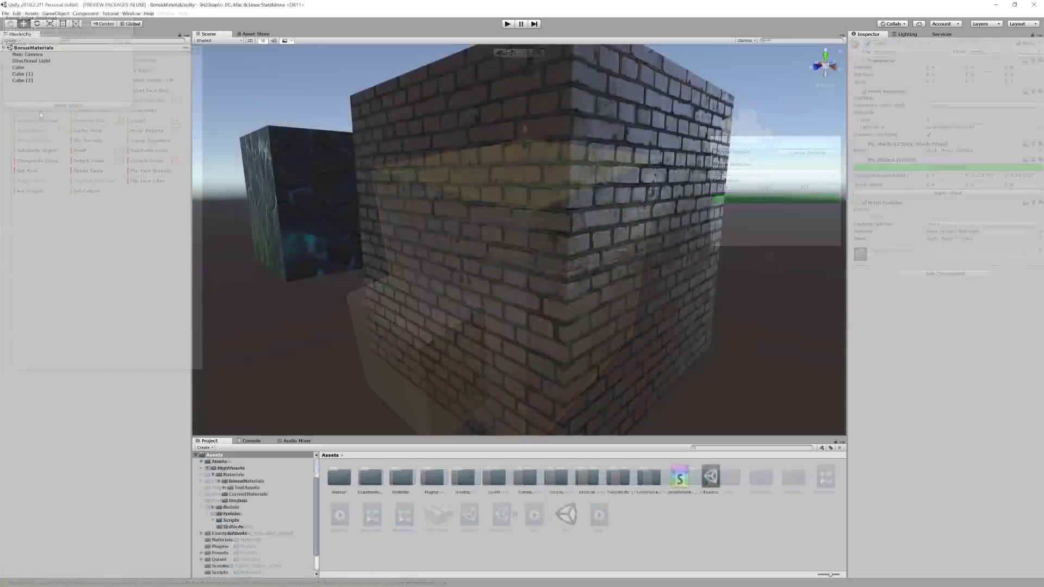
Open Unity's Package Manager from the Window menu and view the ProBuilder package details.
{"action": "left_click", "coordinate": [17, 13]}
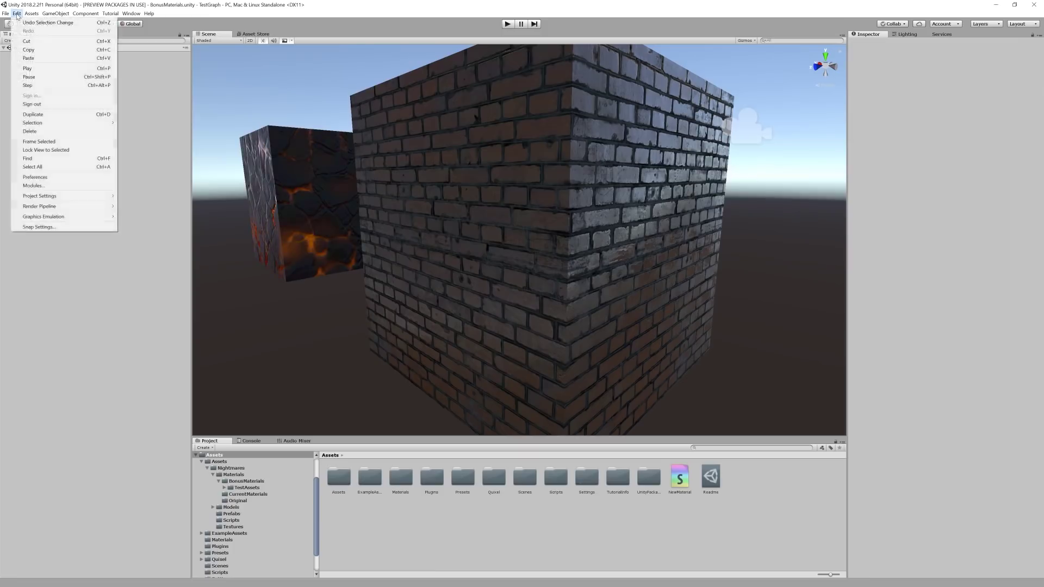
{"action": "mouse_move", "coordinate": [131, 15]}
{"action": "left_click", "coordinate": [143, 52]}
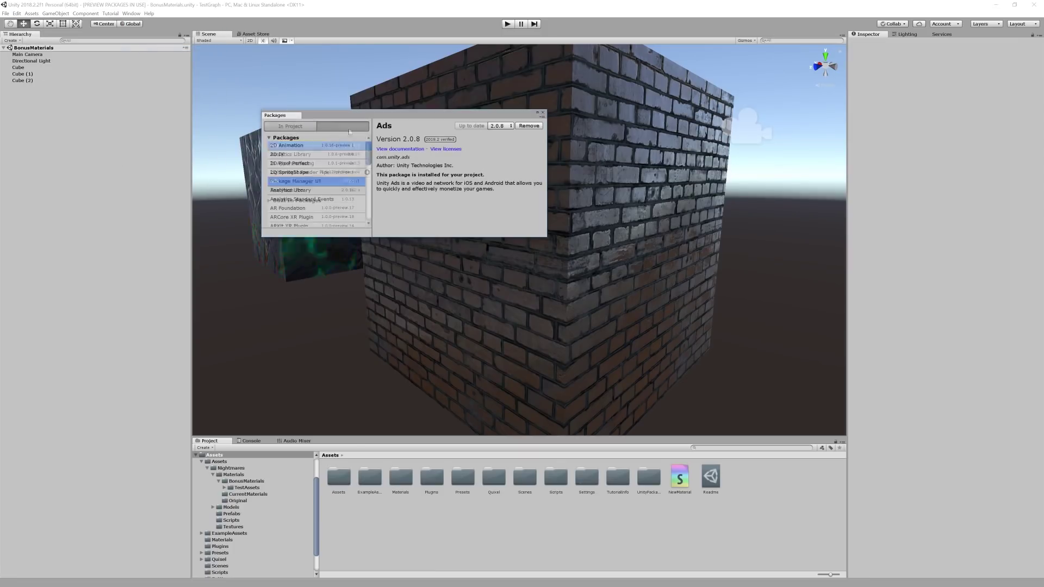
{"action": "scroll", "coordinate": [367, 193], "scroll_direction": "down", "scroll_amount": 2}
{"action": "left_click", "coordinate": [305, 189]}
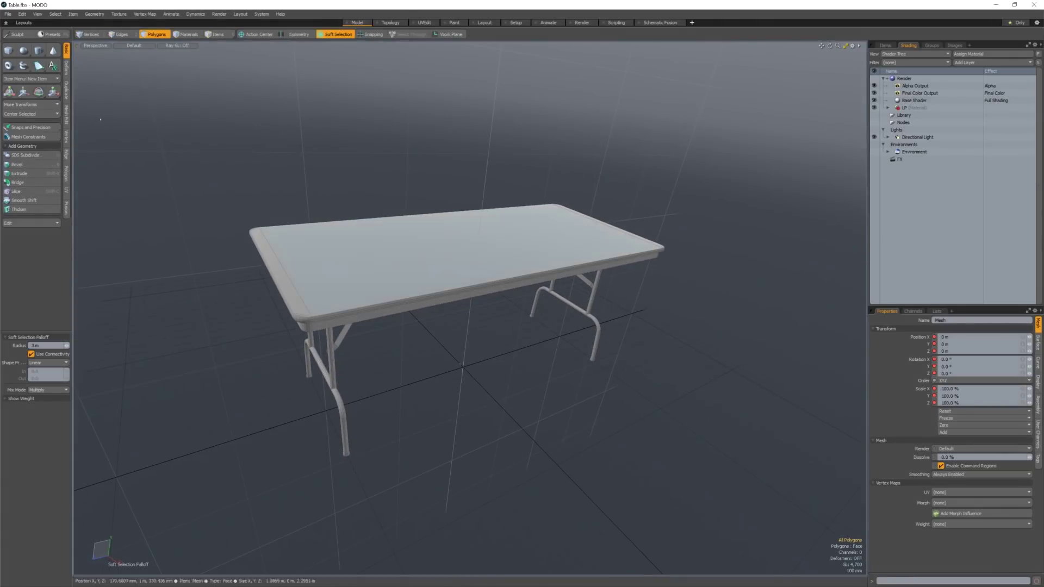
In MODO, export the table model as Table, overwriting the existing file.
{"action": "left_click", "coordinate": [7, 14]}
{"action": "left_click", "coordinate": [25, 118]}
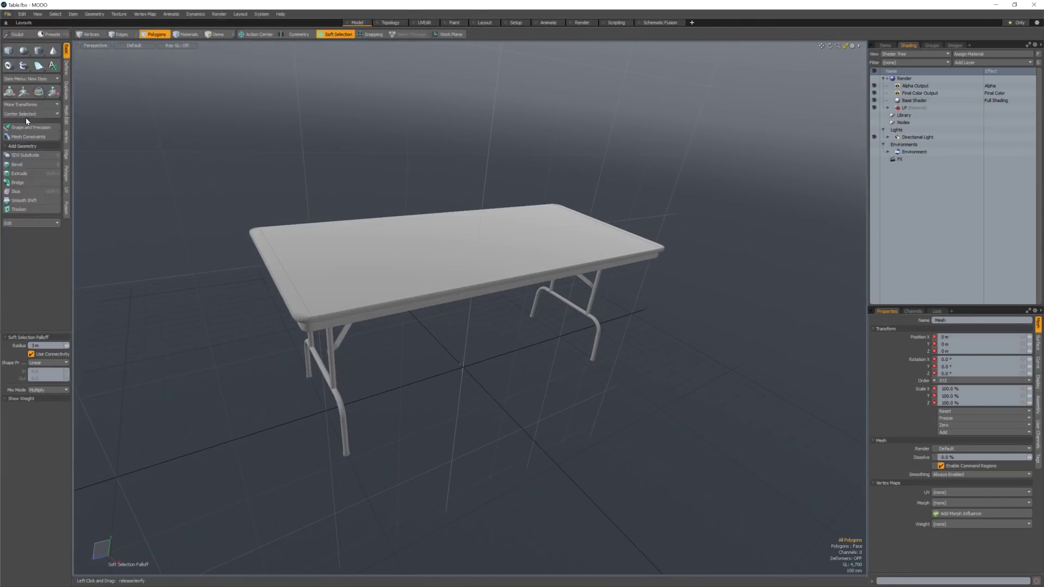
{"action": "left_click", "coordinate": [141, 75]}
{"action": "left_click", "coordinate": [421, 289]}
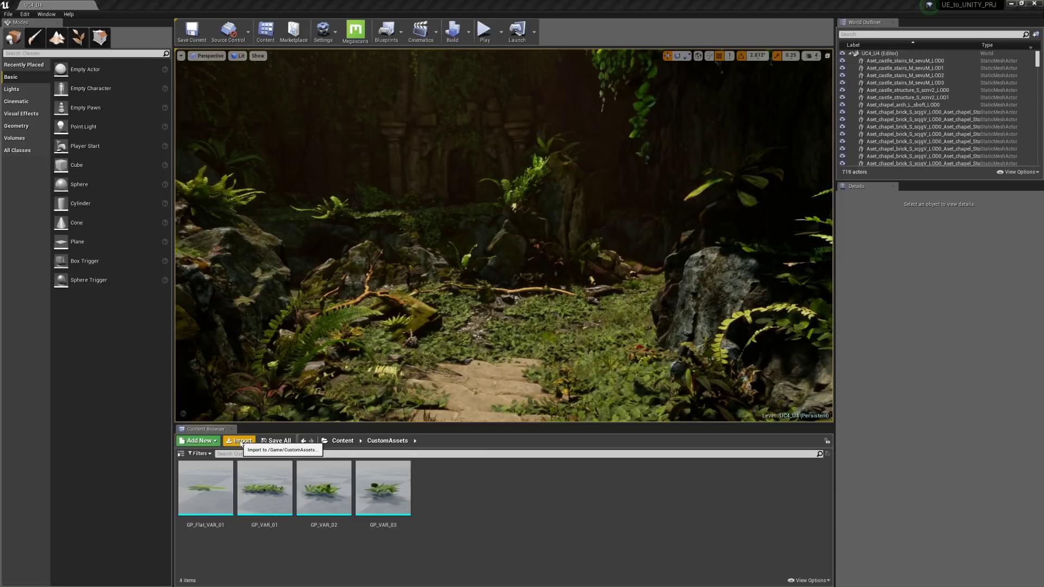
Import Table.fbx and the three prop_table .tga textures into CustomAssets.
{"action": "left_click", "coordinate": [242, 444]}
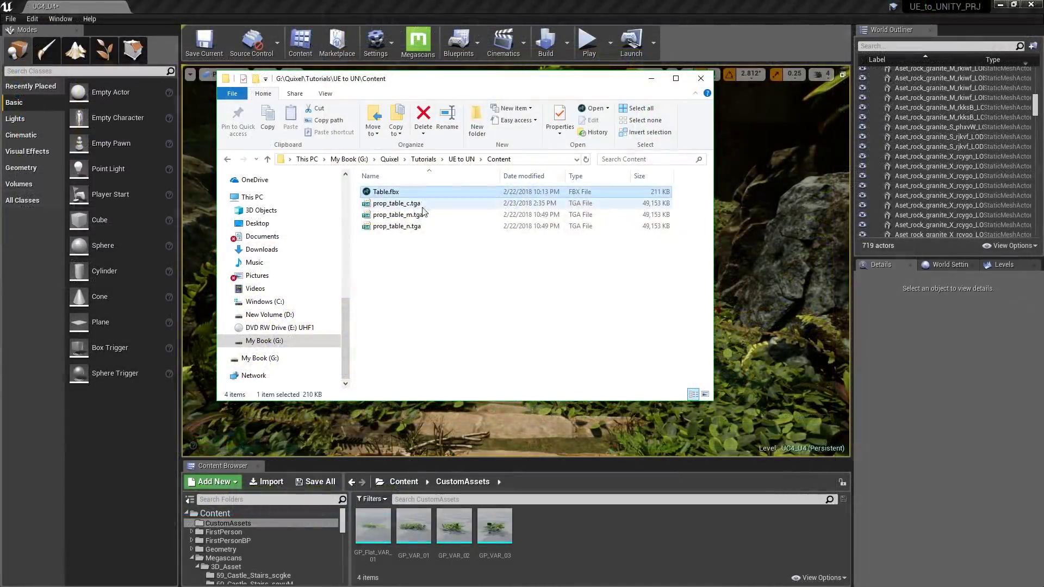
{"action": "left_click", "coordinate": [420, 228], "text": "shift"}
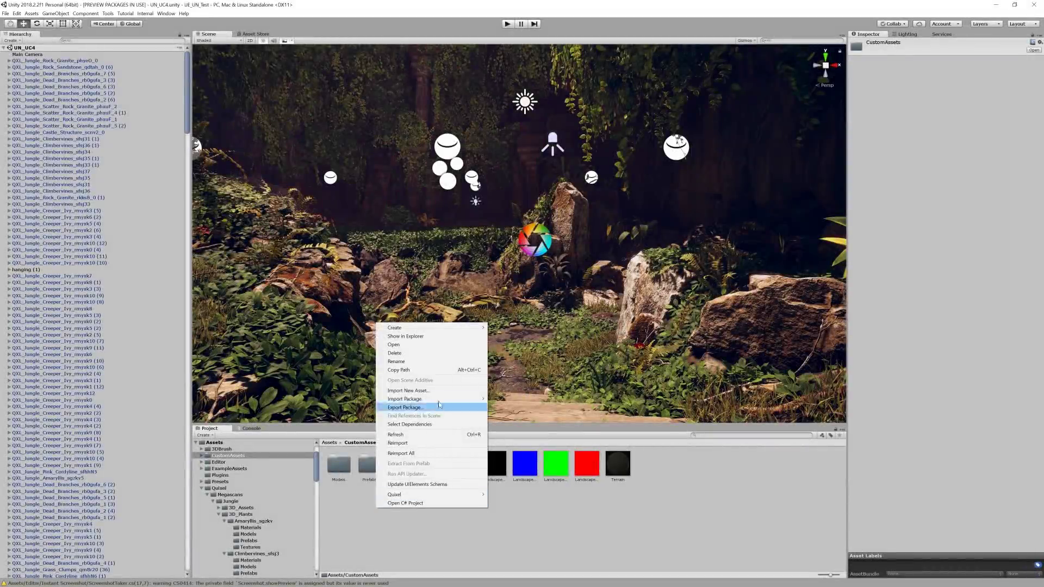
Import the Table model and three prop_table textures into Unity's CustomAssets folder.
{"action": "left_click", "coordinate": [440, 392]}
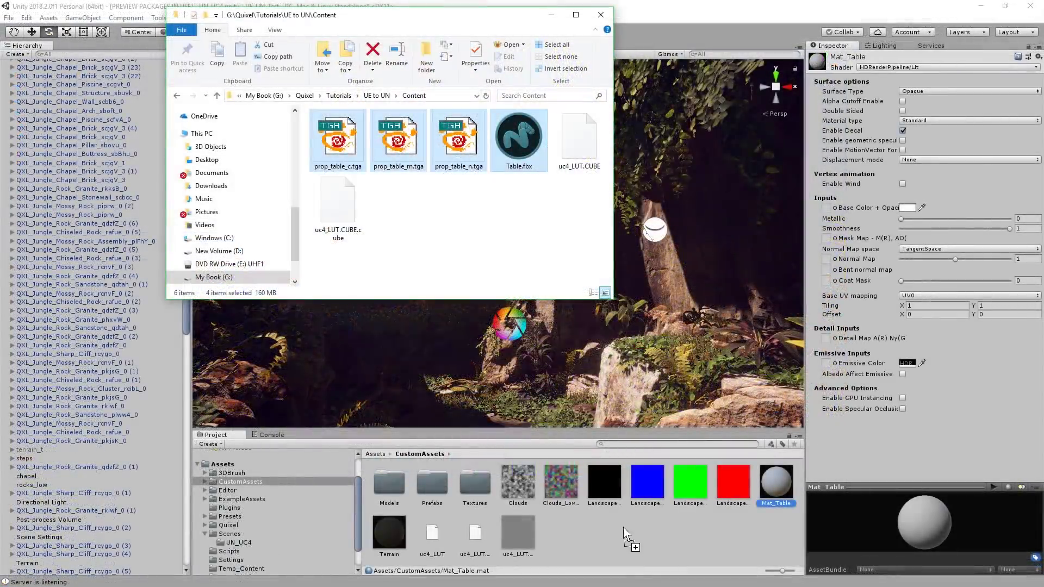
{"action": "left_click_drag", "start_coordinate": [624, 527], "coordinate": [619, 527]}
{"action": "left_click", "coordinate": [752, 542]}
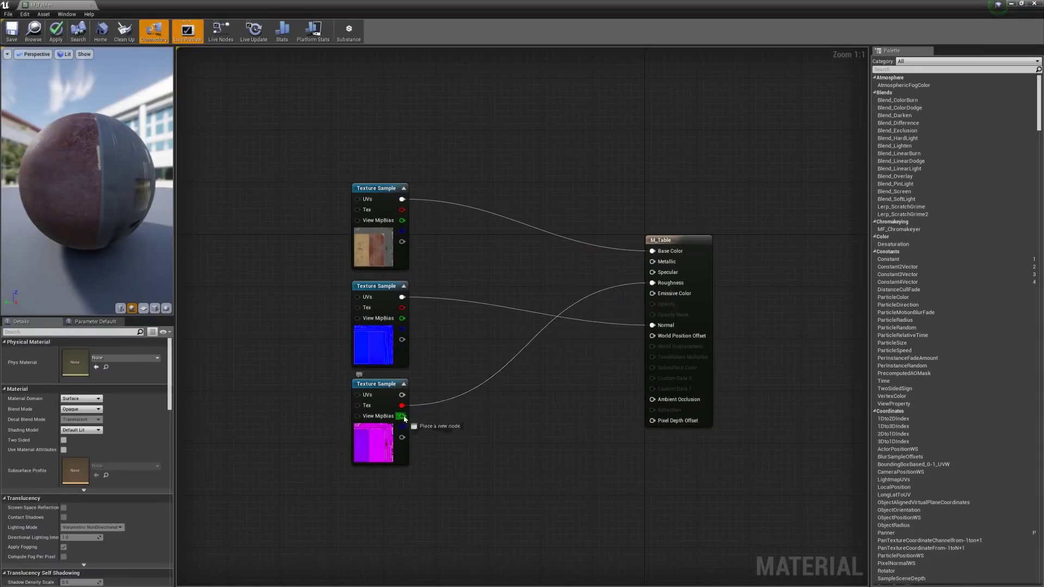
Wire the mask texture to Metallic, colour texture to Base Color, and normal texture to Normal.
{"action": "left_click_drag", "start_coordinate": [405, 419], "coordinate": [652, 399]}
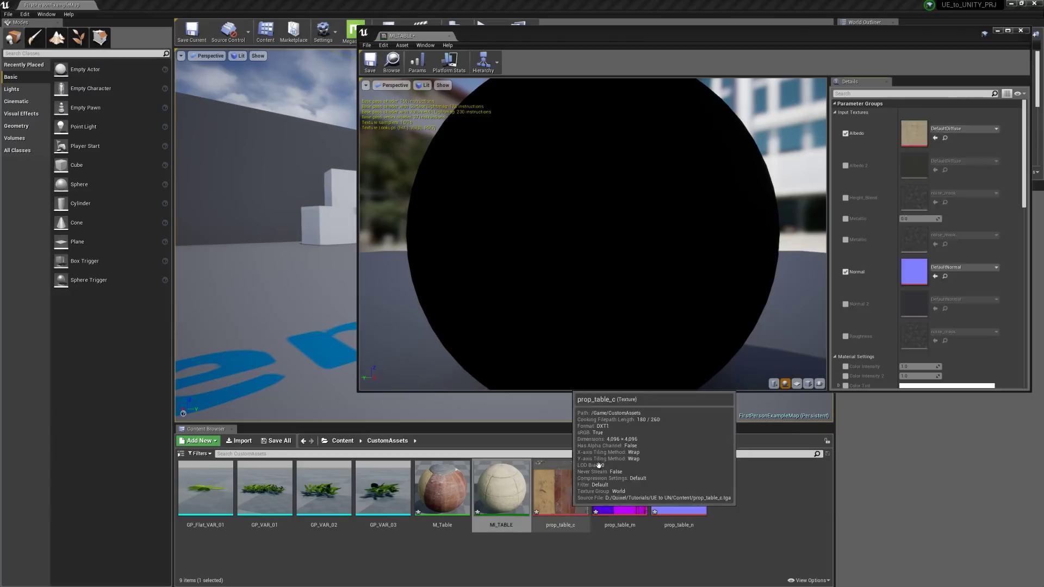
{"action": "left_click_drag", "start_coordinate": [565, 484], "coordinate": [947, 136]}
{"action": "left_click_drag", "start_coordinate": [680, 487], "coordinate": [914, 272]}
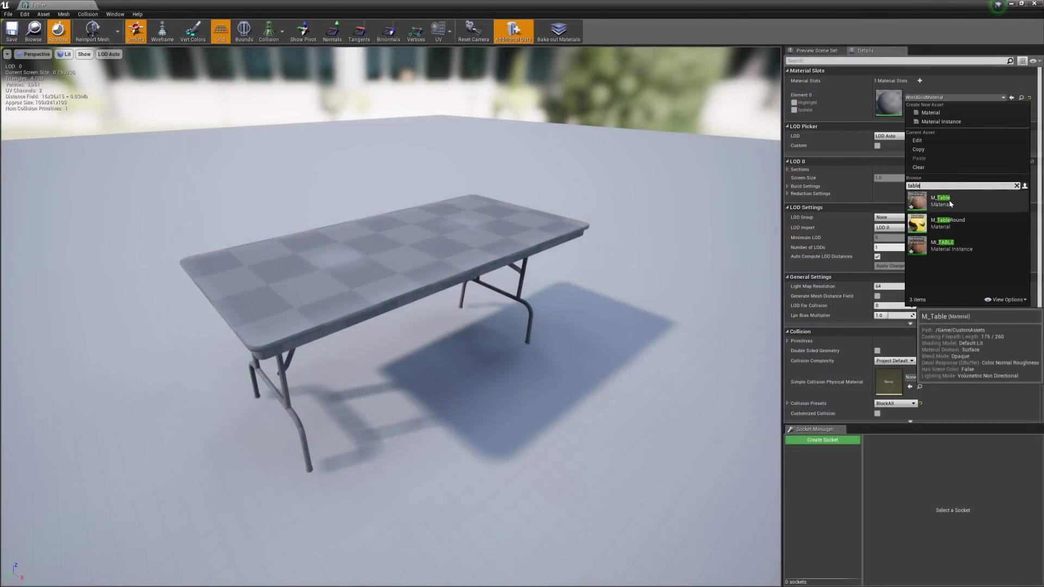
Set the table mesh's Element 0 to M_Table, Light Map Resolution to 128, LOD Group to SmallProp.
{"action": "left_click", "coordinate": [951, 203]}
{"action": "left_click_drag", "start_coordinate": [604, 308], "coordinate": [154, 28]}
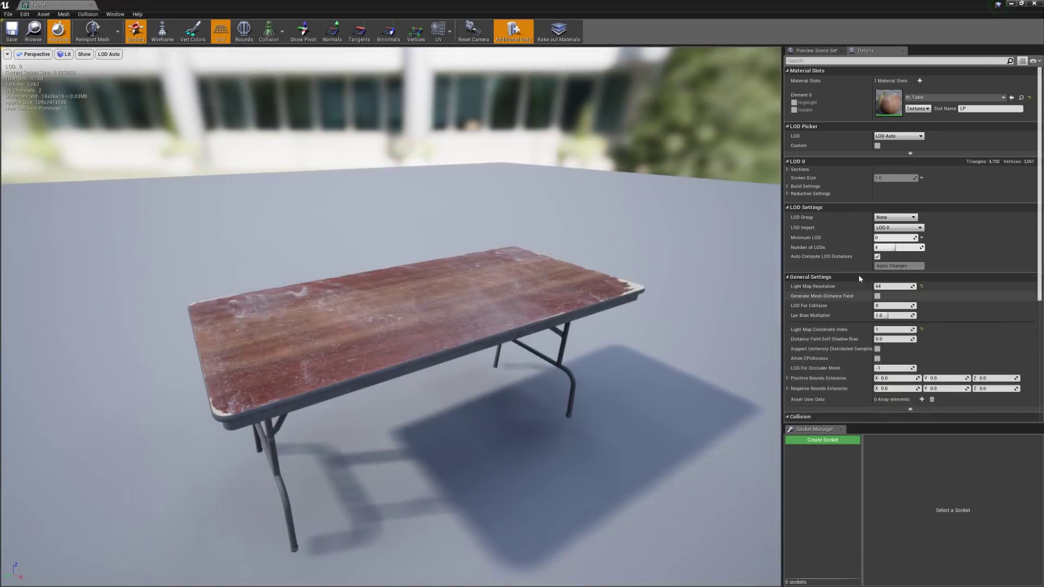
{"action": "left_click", "coordinate": [894, 287]}
{"action": "type", "text": "1"}
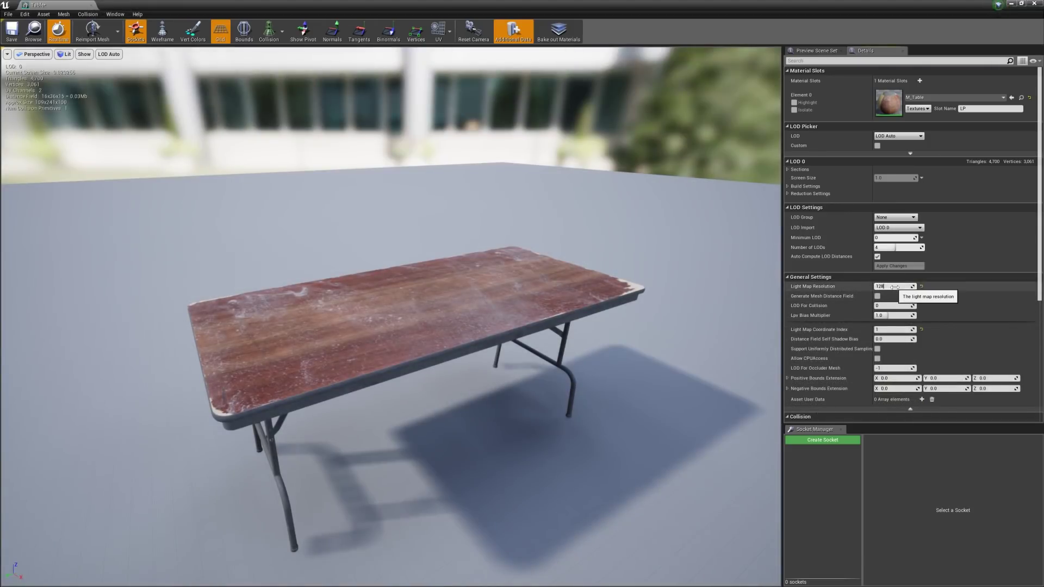
{"action": "type", "text": "28"}
{"action": "left_click", "coordinate": [895, 218]}
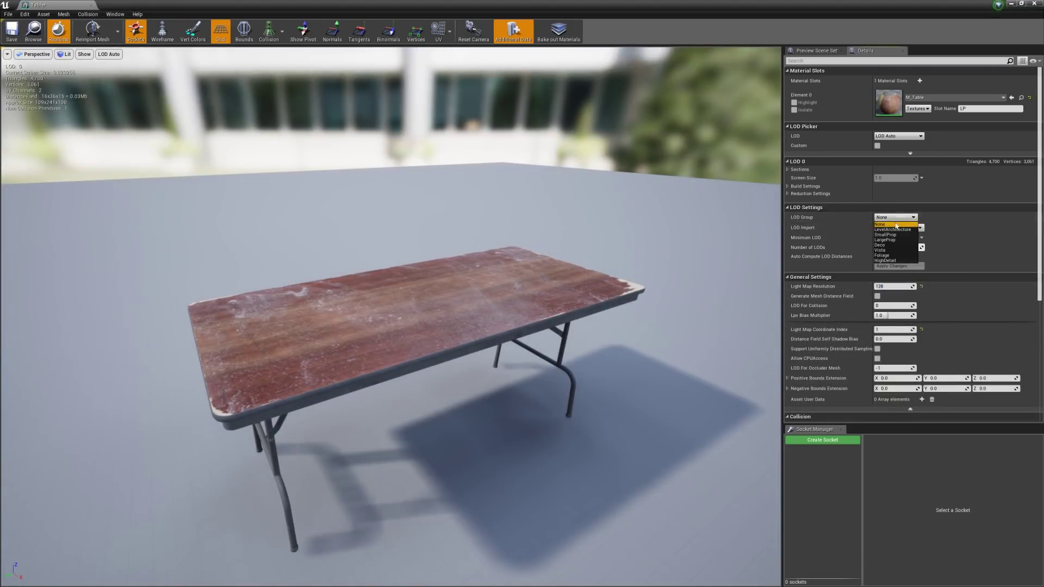
{"action": "left_click", "coordinate": [896, 235]}
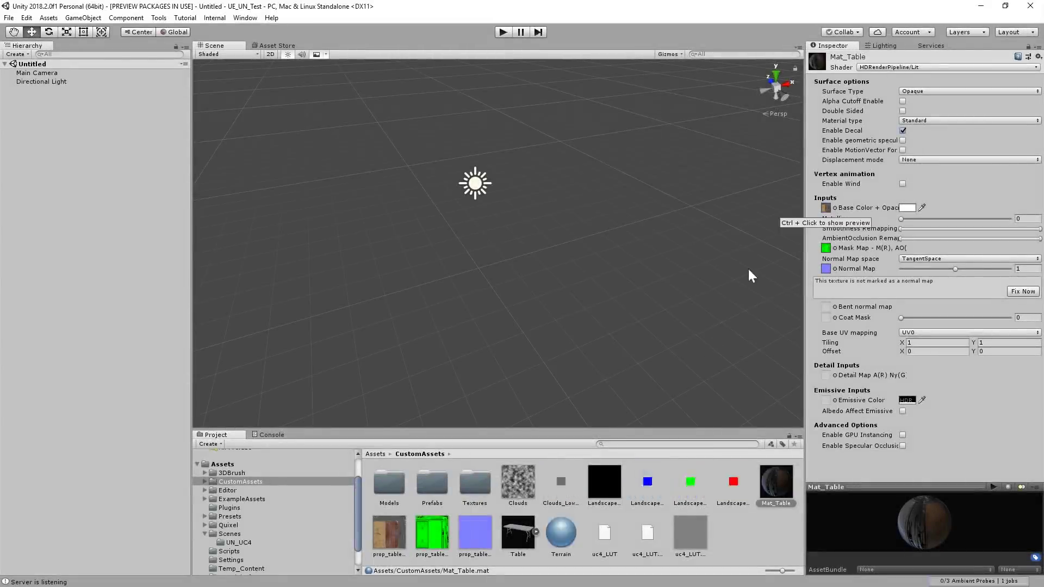
Put the green mask texture in Mat_Table's Mask Map and remap the Table model's LP material to Mat_Table.
{"action": "left_click_drag", "start_coordinate": [825, 252], "coordinate": [827, 251]}
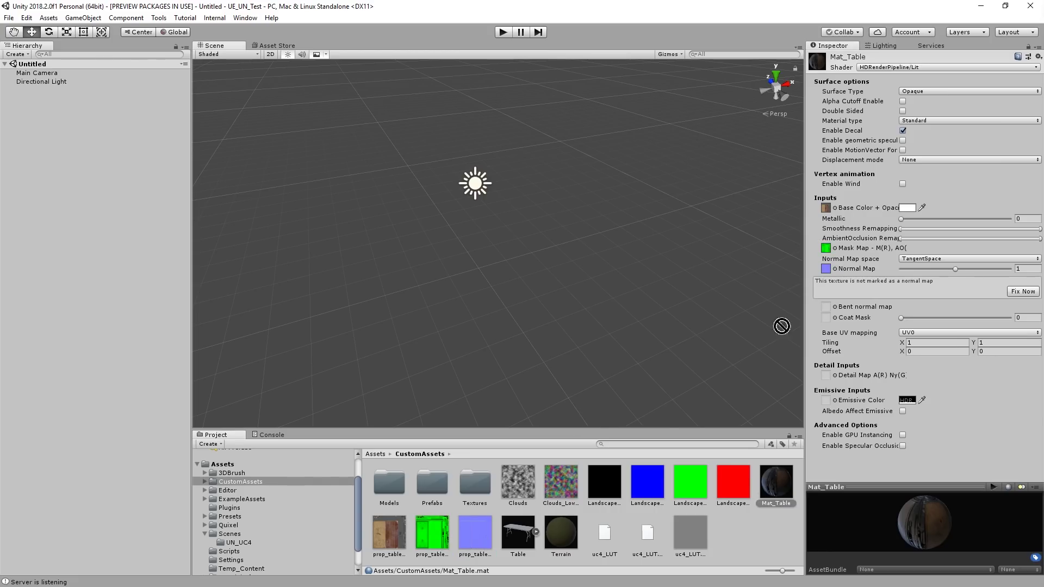
{"action": "left_click", "coordinate": [518, 538]}
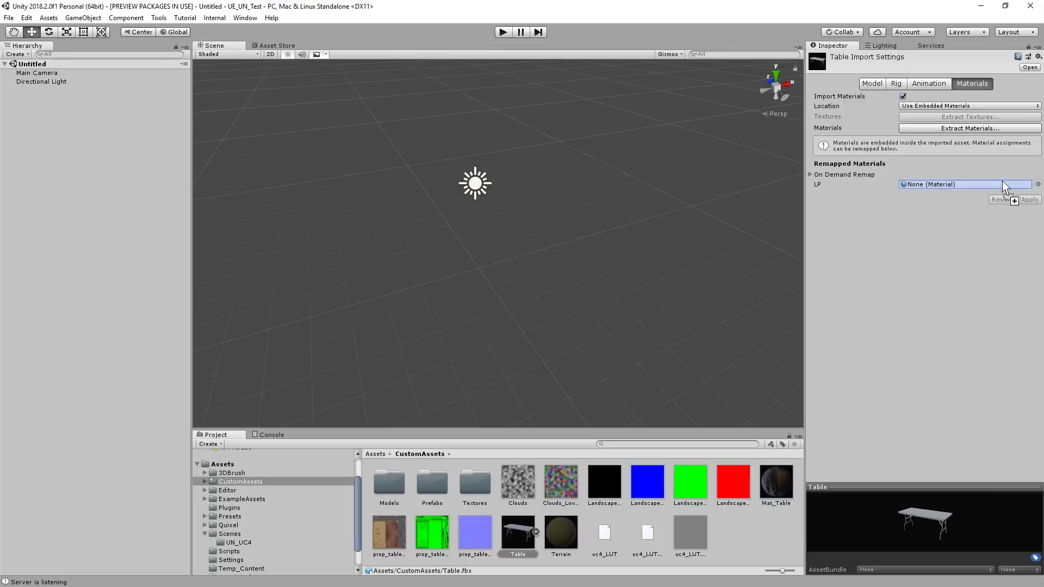
{"action": "left_click_drag", "start_coordinate": [1008, 187], "coordinate": [1008, 187]}
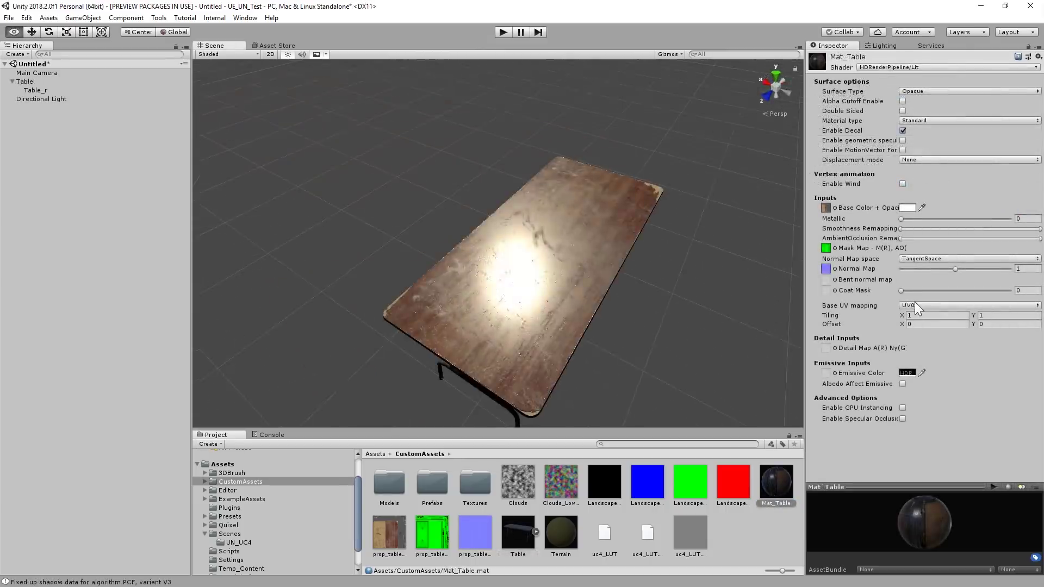
Move Table_r out of Table to the scene root and delete the empty Table object.
{"action": "left_click_drag", "start_coordinate": [942, 304], "coordinate": [605, 289], "text": "alt"}
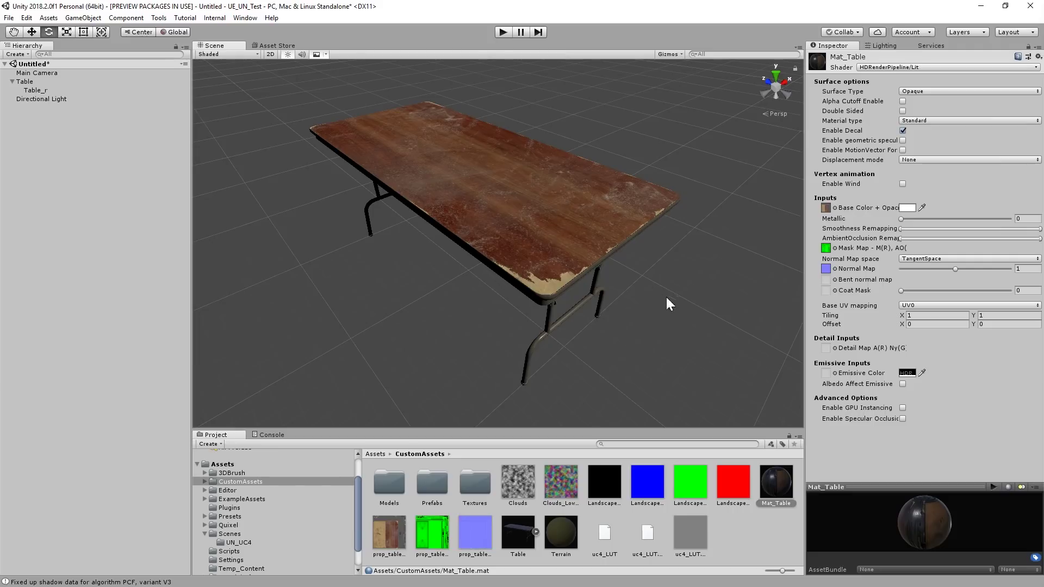
{"action": "left_click_drag", "start_coordinate": [666, 297], "coordinate": [668, 289], "text": "alt"}
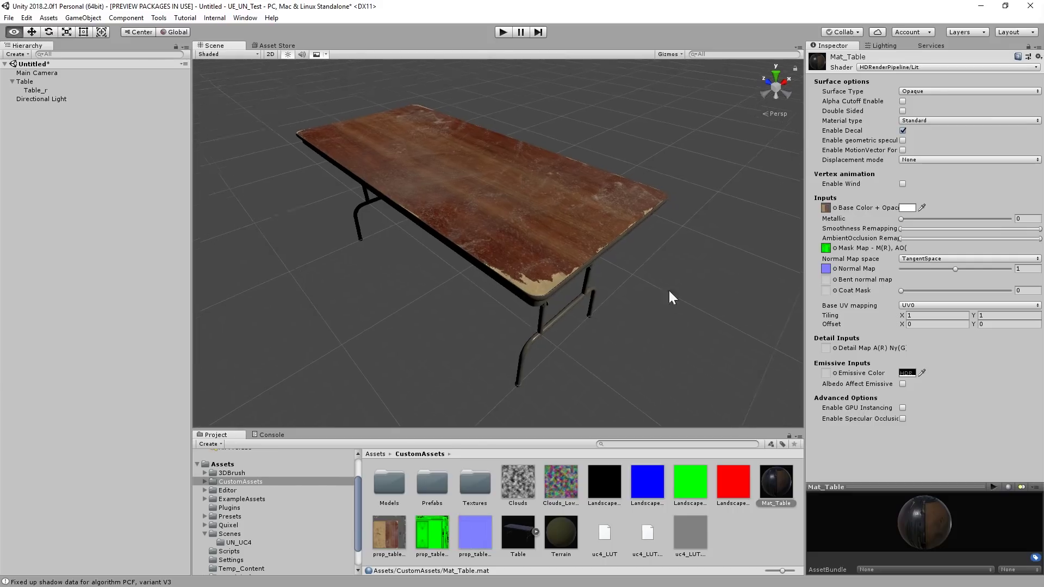
{"action": "left_click", "coordinate": [28, 90]}
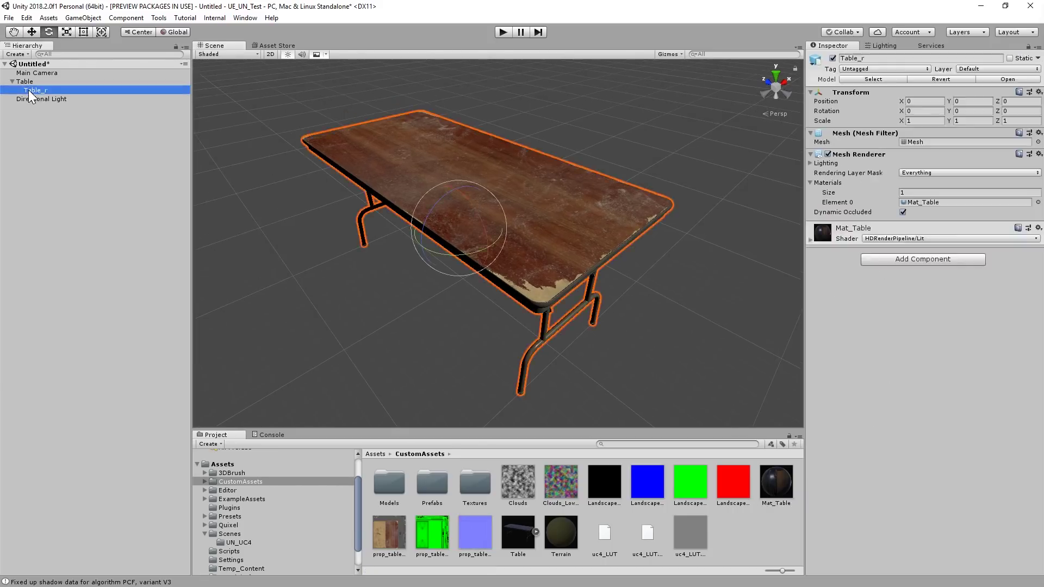
{"action": "left_click_drag", "start_coordinate": [40, 92], "coordinate": [27, 78]}
{"action": "left_click", "coordinate": [30, 92]}
{"action": "key", "text": "Delete"}
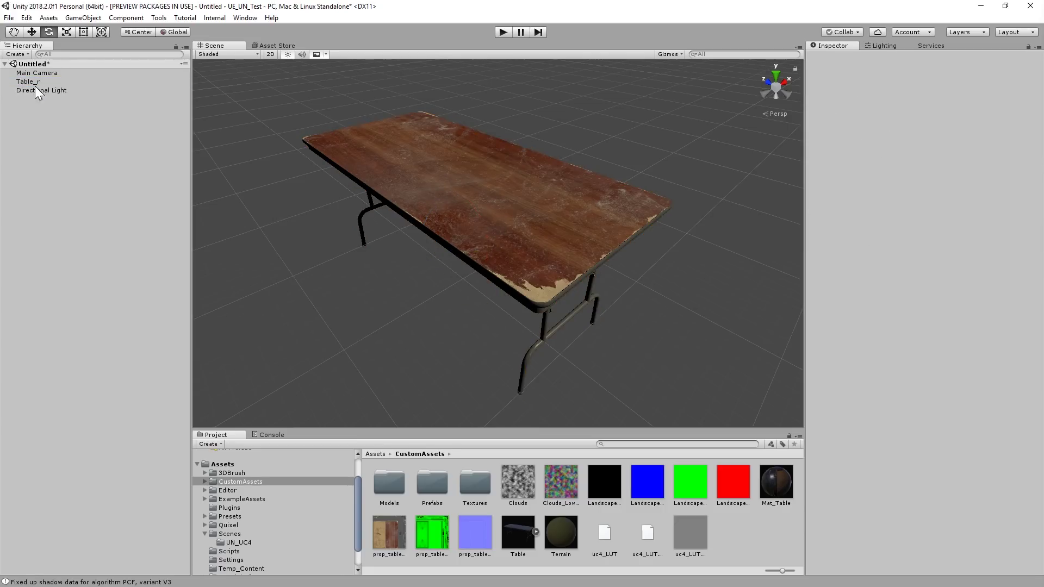
Create an empty object named Prefab_Table and reset its position to the origin.
{"action": "left_click", "coordinate": [83, 17]}
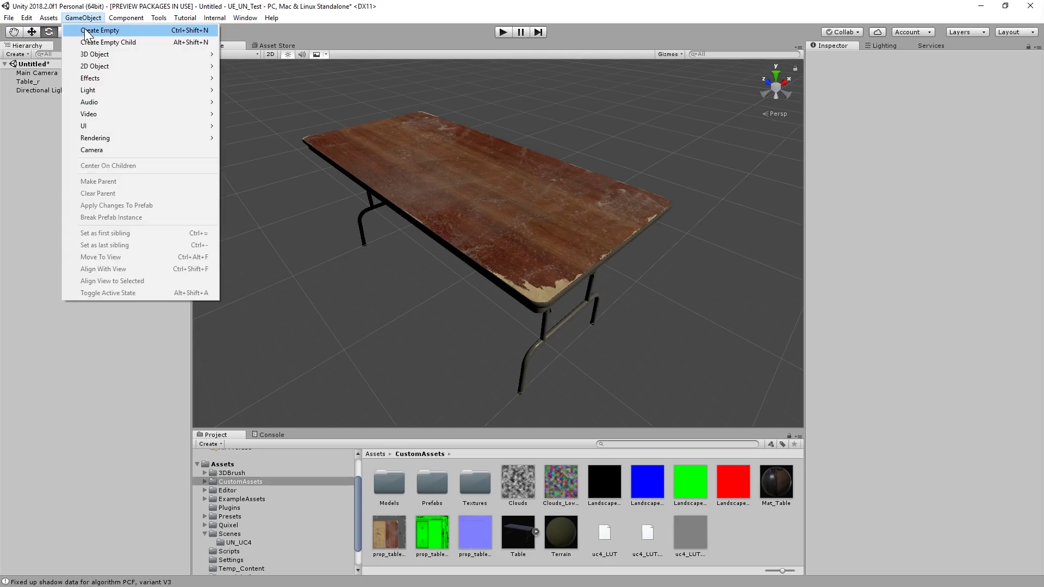
{"action": "left_click", "coordinate": [82, 23]}
{"action": "left_click", "coordinate": [45, 99]}
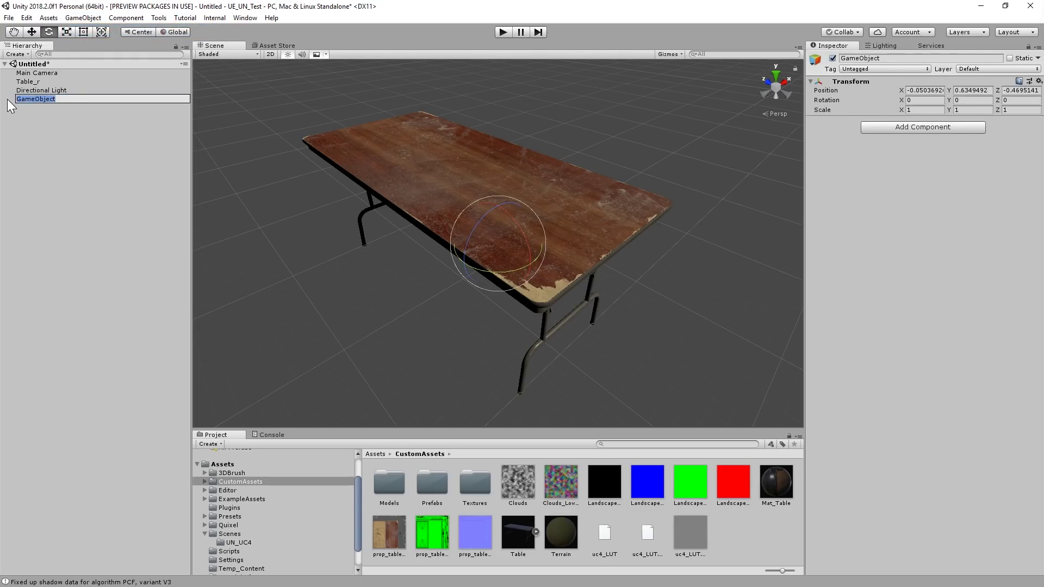
{"action": "type", "text": "Prefab_Table"}
{"action": "key", "text": "Return"}
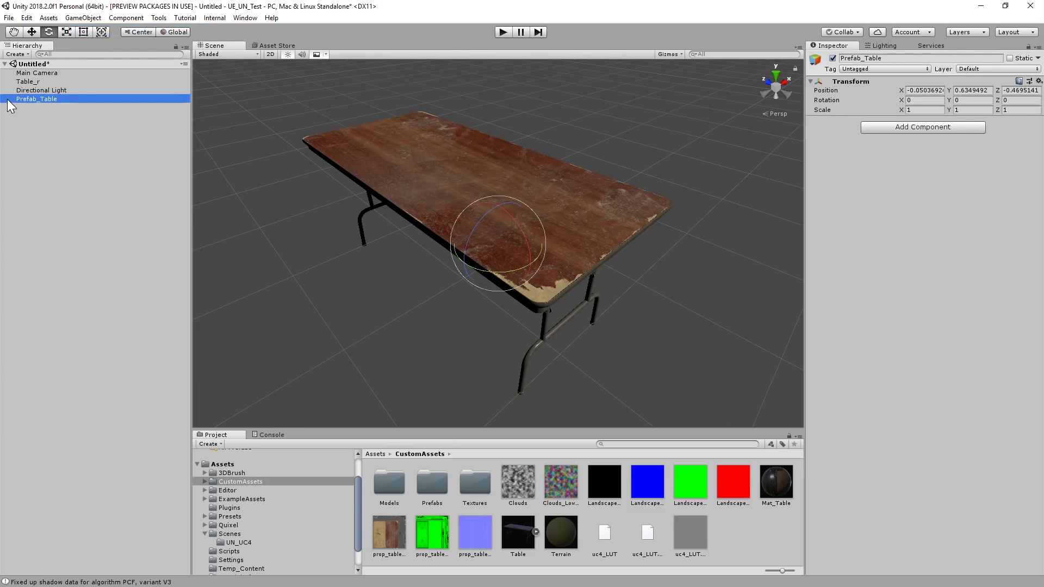
{"action": "right_click", "coordinate": [848, 87]}
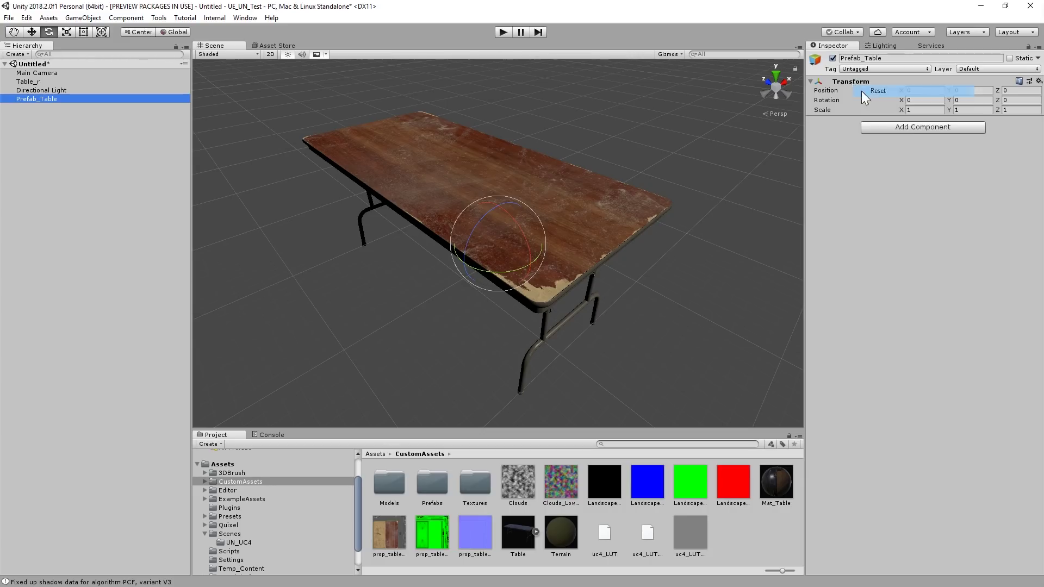
{"action": "left_click", "coordinate": [862, 91]}
Parent Table_r under Prefab_Table and mark Prefab_Table and its children static.
{"action": "mouse_move", "coordinate": [38, 81]}
{"action": "left_mouse_down"}
{"action": "mouse_move", "coordinate": [53, 80]}
{"action": "mouse_move", "coordinate": [44, 98]}
{"action": "left_mouse_up"}
{"action": "left_click", "coordinate": [49, 118]}
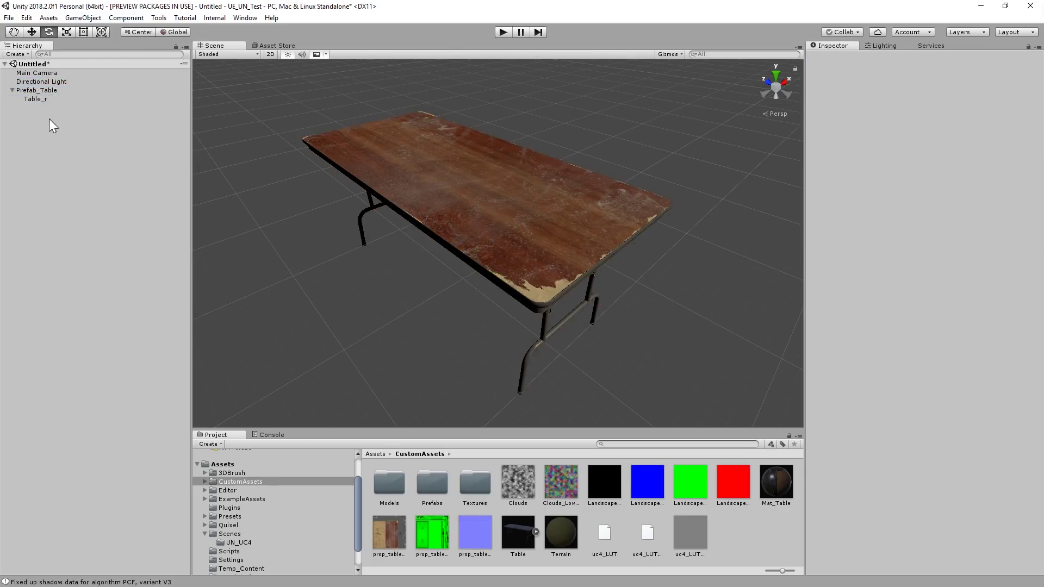
{"action": "left_click", "coordinate": [55, 90]}
{"action": "left_click", "coordinate": [1023, 59]}
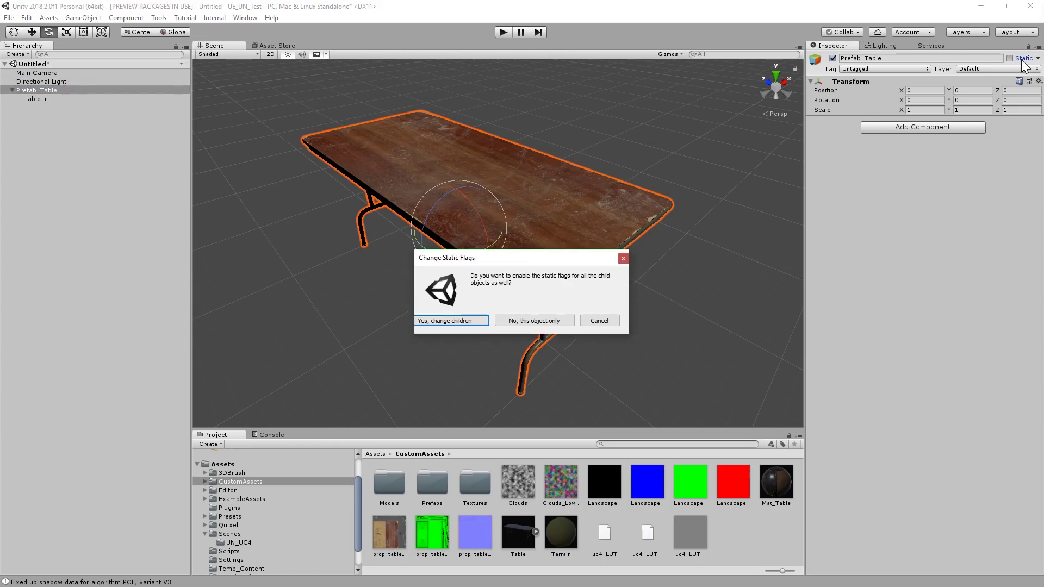
{"action": "left_click", "coordinate": [459, 322]}
{"action": "left_click", "coordinate": [136, 158]}
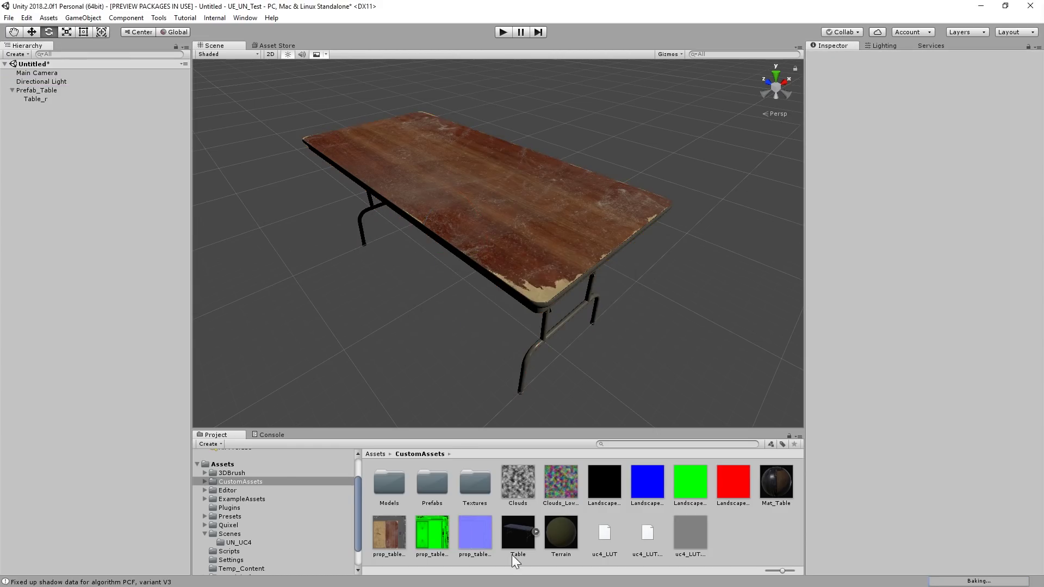
Save Prefab_Table as a prefab asset in the Prefabs folder.
{"action": "double_click", "coordinate": [432, 483]}
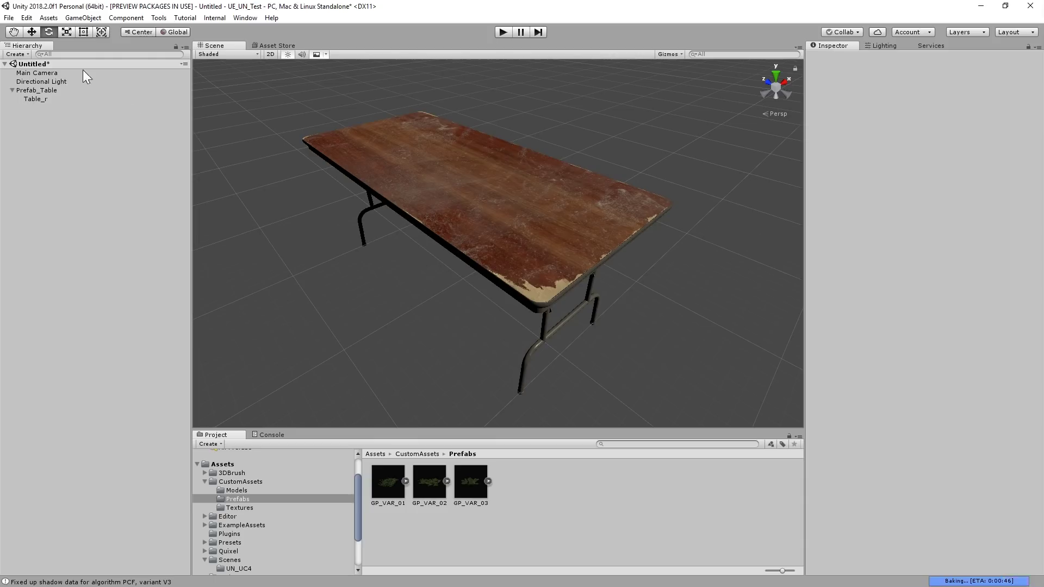
{"action": "left_click", "coordinate": [53, 90]}
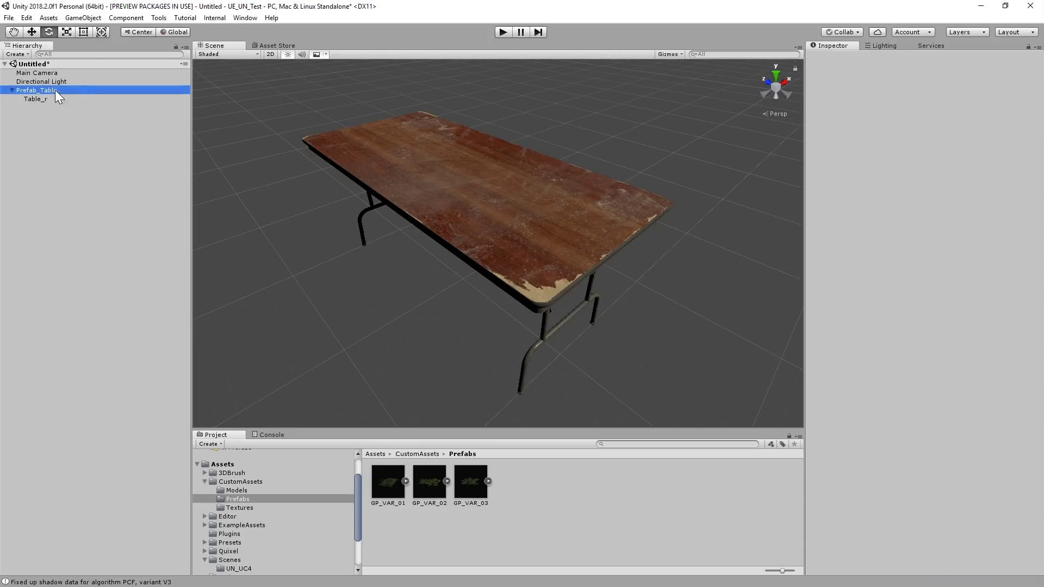
{"action": "left_click", "coordinate": [560, 490]}
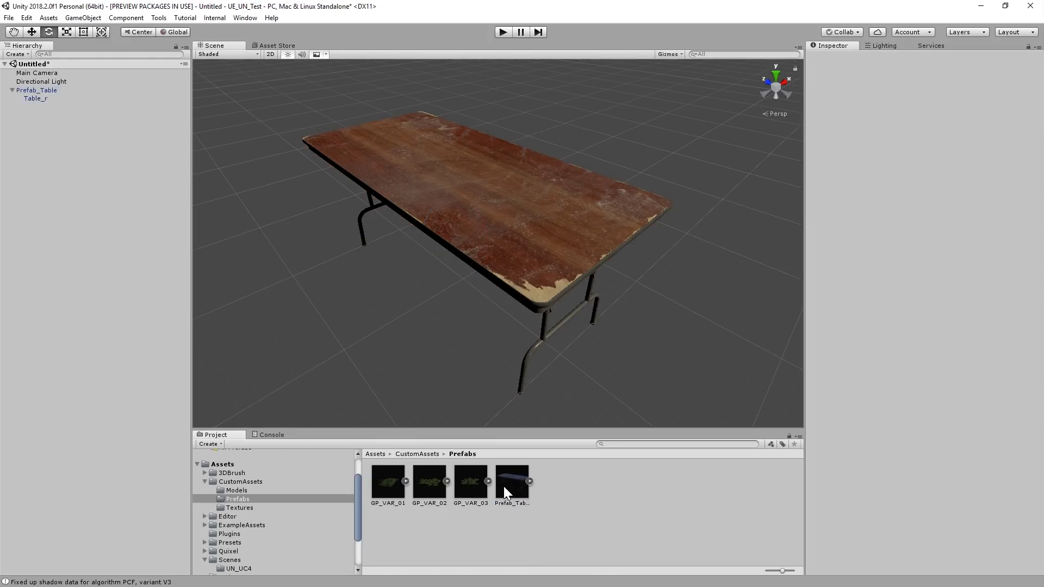
Add an LOD Group component to the Prefab_Table prefab and inspect an LOD level.
{"action": "left_click", "coordinate": [504, 486]}
{"action": "left_click", "coordinate": [922, 126]}
{"action": "type", "text": "lod"}
{"action": "left_click", "coordinate": [897, 184]}
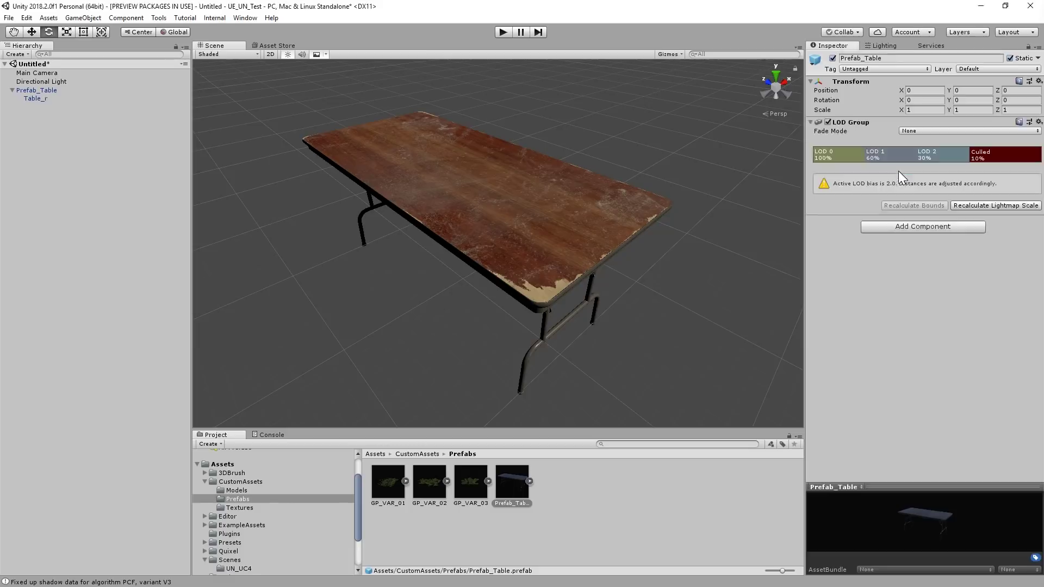
{"action": "left_click", "coordinate": [874, 157]}
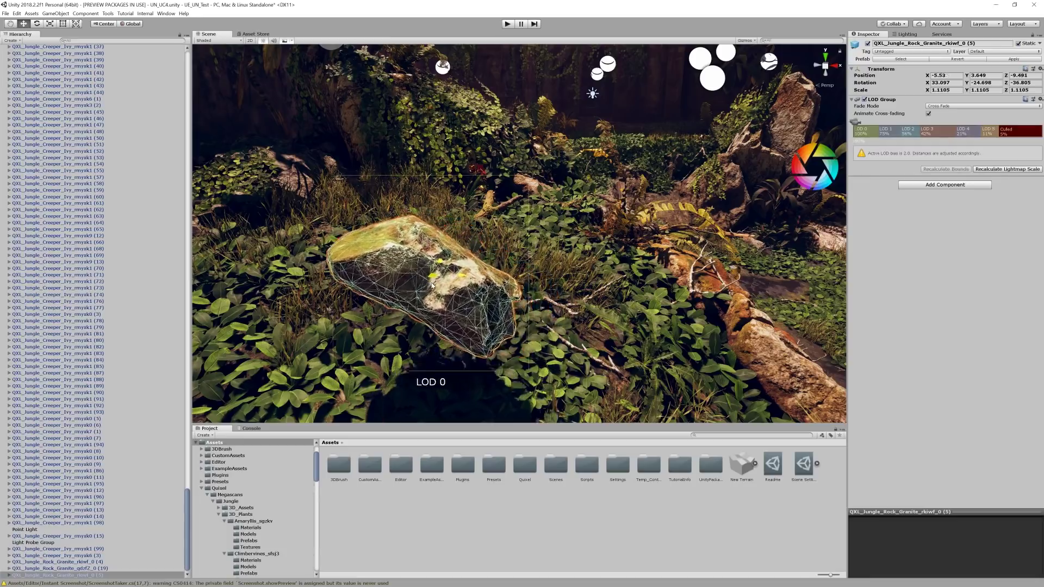
Move and rotate the granite rock in the Scene view until its LOD label reads LOD 1.
{"action": "left_click", "coordinate": [486, 315]}
{"action": "left_click_drag", "start_coordinate": [435, 283], "coordinate": [538, 253]}
{"action": "key", "text": "e"}
{"action": "left_click", "coordinate": [585, 195]}
{"action": "left_click", "coordinate": [585, 195]}
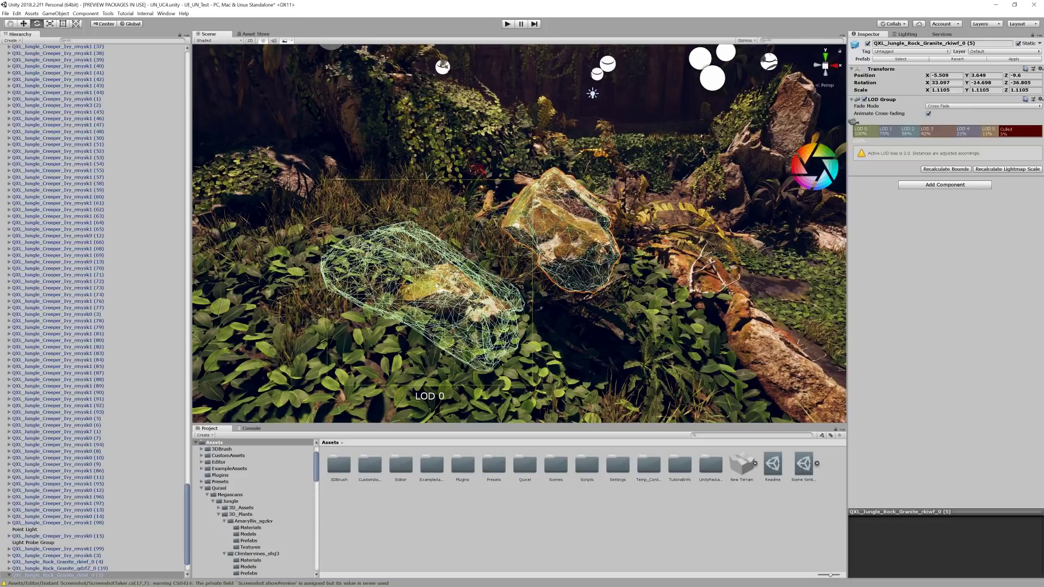
{"action": "key", "text": "e"}
{"action": "left_click_drag", "start_coordinate": [510, 216], "coordinate": [521, 272]}
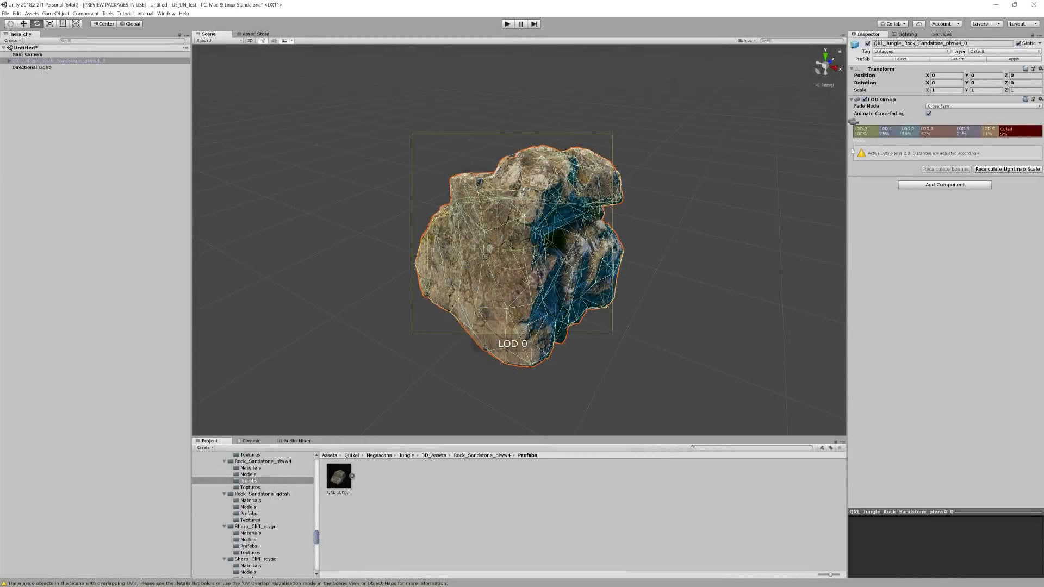
Add LOD1(Clone) as the LOD 1 renderer and LOD2(Clone) as the LOD 2 renderer.
{"action": "left_click", "coordinate": [888, 132]}
{"action": "left_click", "coordinate": [866, 182]}
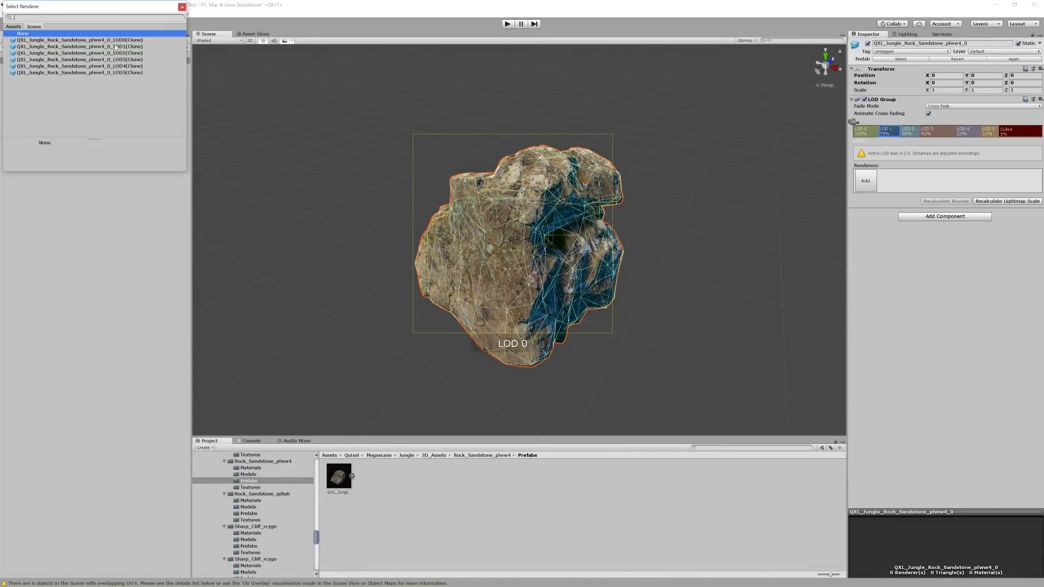
{"action": "double_click", "coordinate": [116, 47]}
{"action": "left_click", "coordinate": [908, 132]}
{"action": "left_click", "coordinate": [866, 181]}
{"action": "double_click", "coordinate": [118, 53]}
Zoom out and back in on the sandstone rock to test its LOD switching.
{"action": "left_click", "coordinate": [443, 109]}
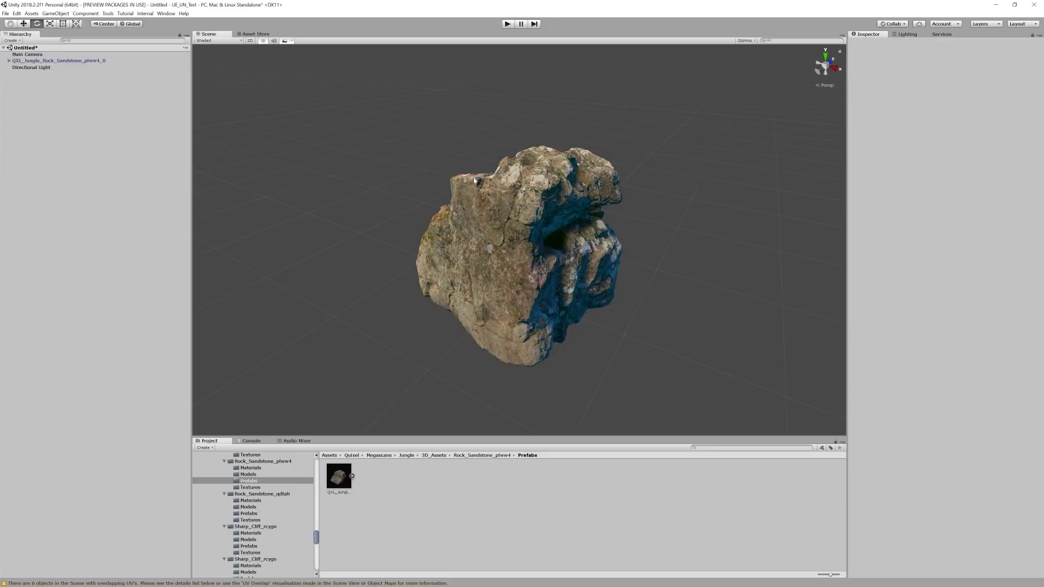
{"action": "scroll", "coordinate": [523, 96], "scroll_direction": "down", "scroll_amount": 5}
{"action": "key", "text": "ctrl+z"}
{"action": "scroll", "coordinate": [523, 97], "scroll_direction": "down", "scroll_amount": 5}
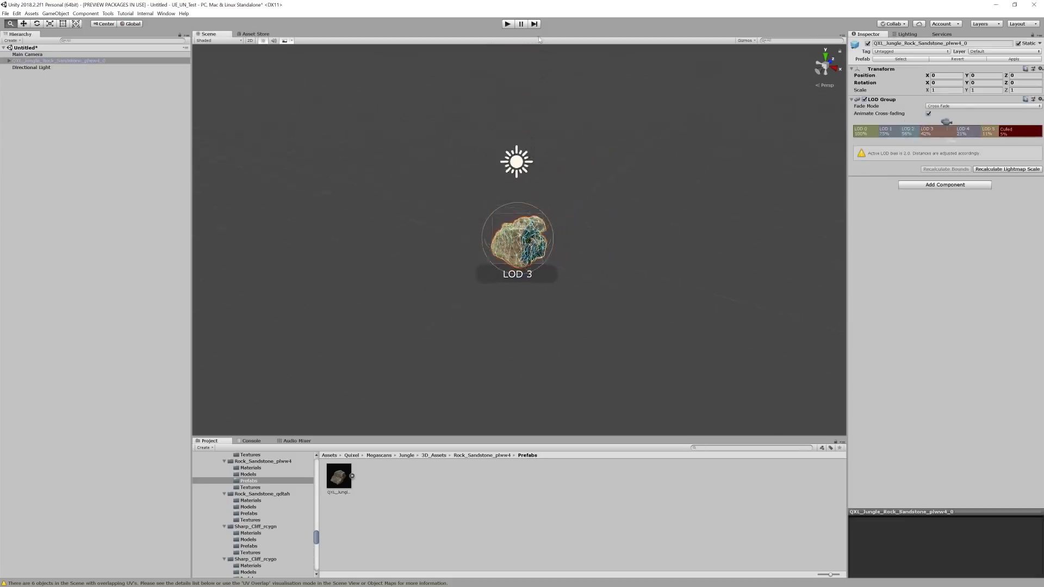
{"action": "scroll", "coordinate": [559, 144], "scroll_direction": "up", "scroll_amount": 3}
{"action": "scroll", "coordinate": [559, 144], "scroll_direction": "up", "scroll_amount": 2}
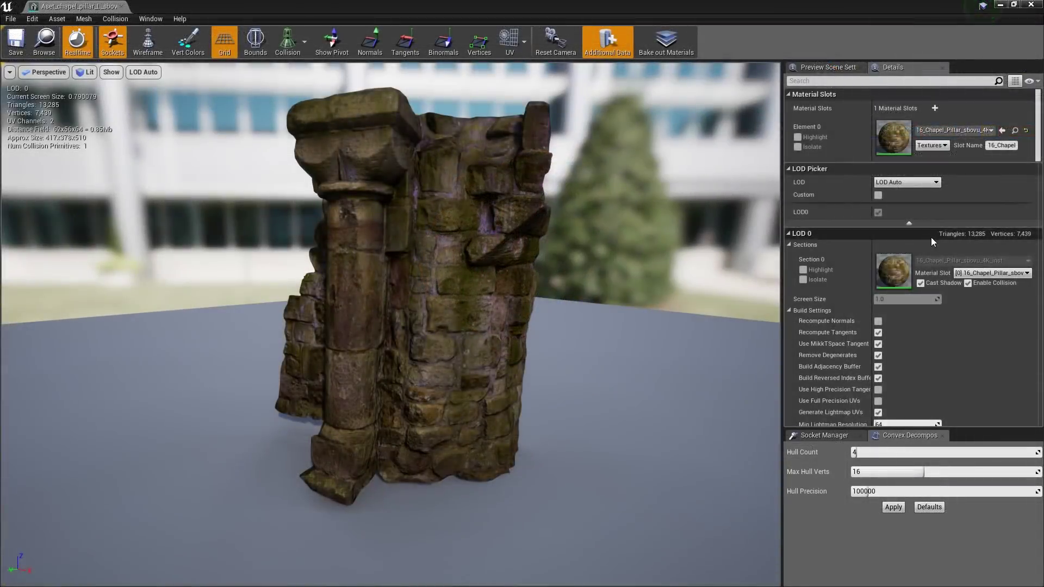
Set the chapel pillar's LOD Group to LevelArchitecture and confirm the rebuild.
{"action": "scroll", "coordinate": [931, 239], "scroll_direction": "down", "scroll_amount": 10}
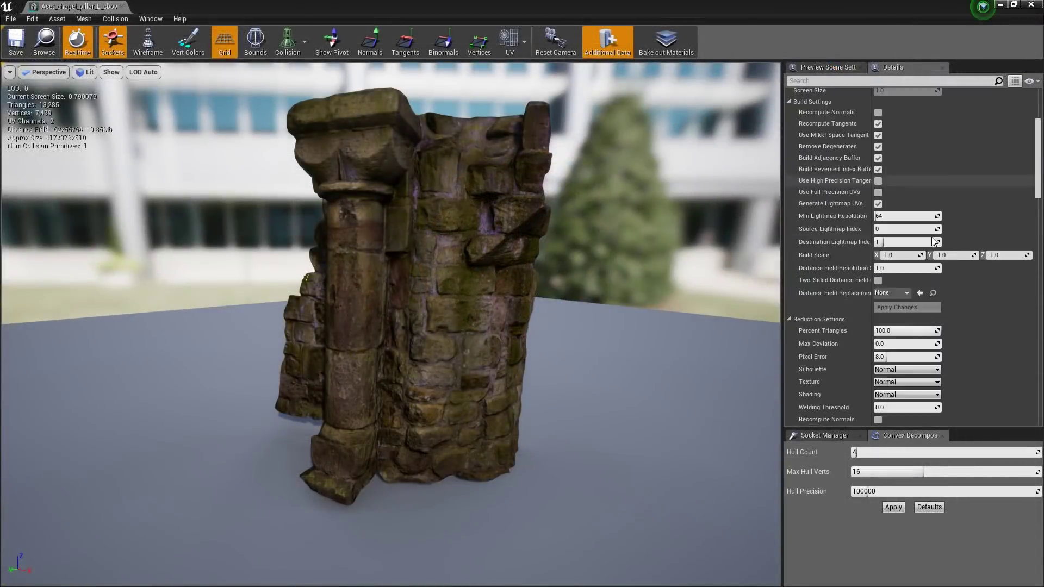
{"action": "scroll", "coordinate": [936, 242], "scroll_direction": "down", "scroll_amount": 3}
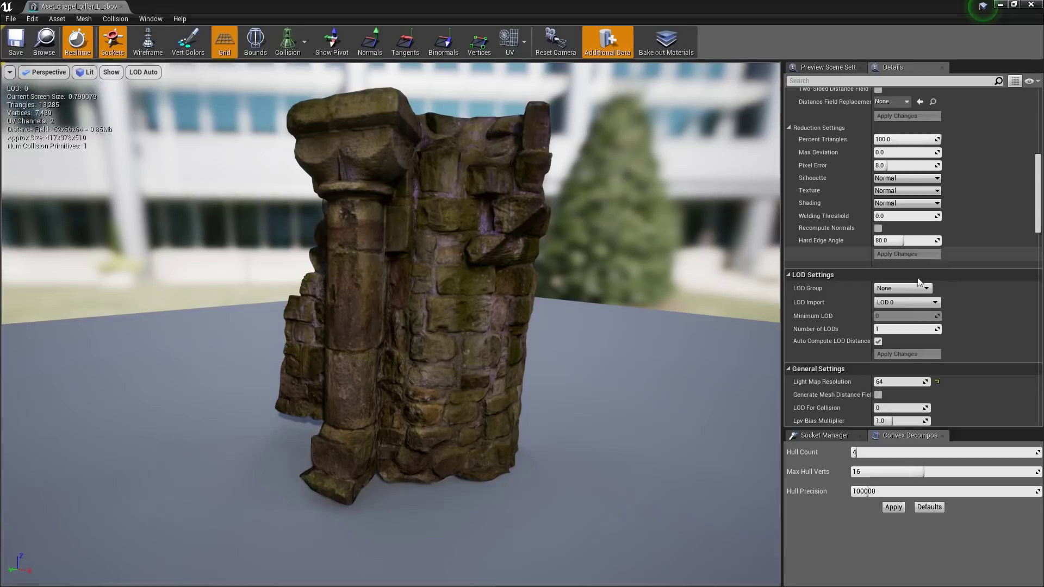
{"action": "left_click", "coordinate": [901, 289]}
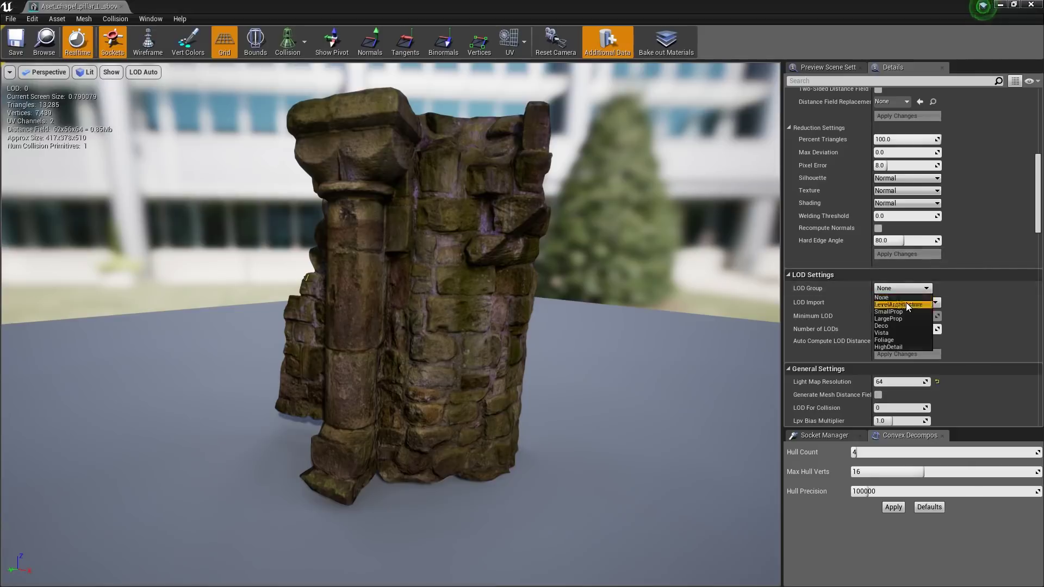
{"action": "left_click", "coordinate": [906, 303]}
{"action": "left_click", "coordinate": [600, 329]}
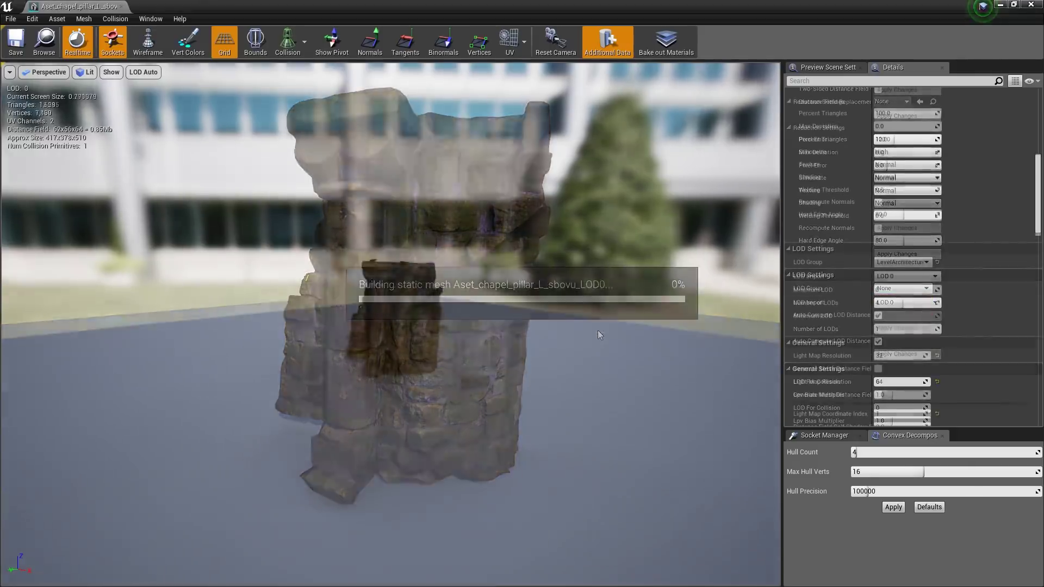
Check the pillar's rebuilt LODs in wireframe and lit views while zooming.
{"action": "scroll", "coordinate": [387, 255], "scroll_direction": "up", "scroll_amount": 6}
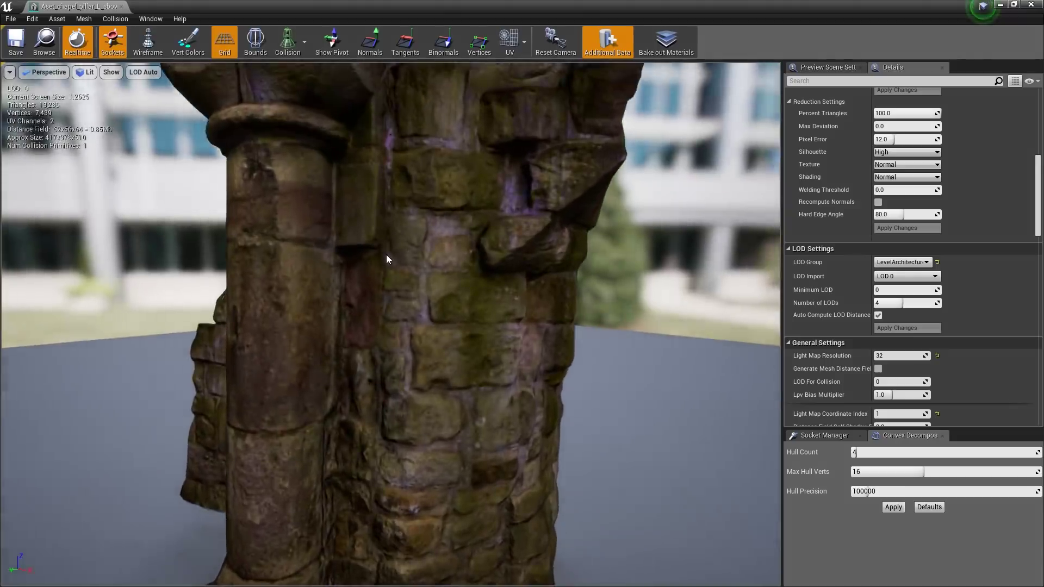
{"action": "key", "text": "alt+2"}
{"action": "scroll", "coordinate": [391, 325], "scroll_direction": "down", "scroll_amount": 10}
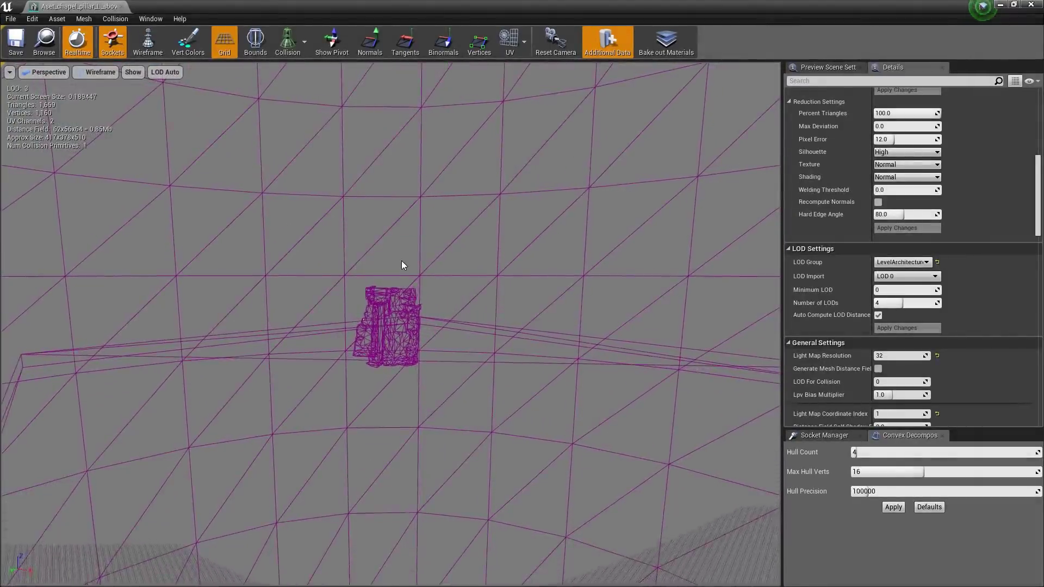
{"action": "key", "text": "alt+4"}
{"action": "scroll", "coordinate": [403, 265], "scroll_direction": "up", "scroll_amount": 10}
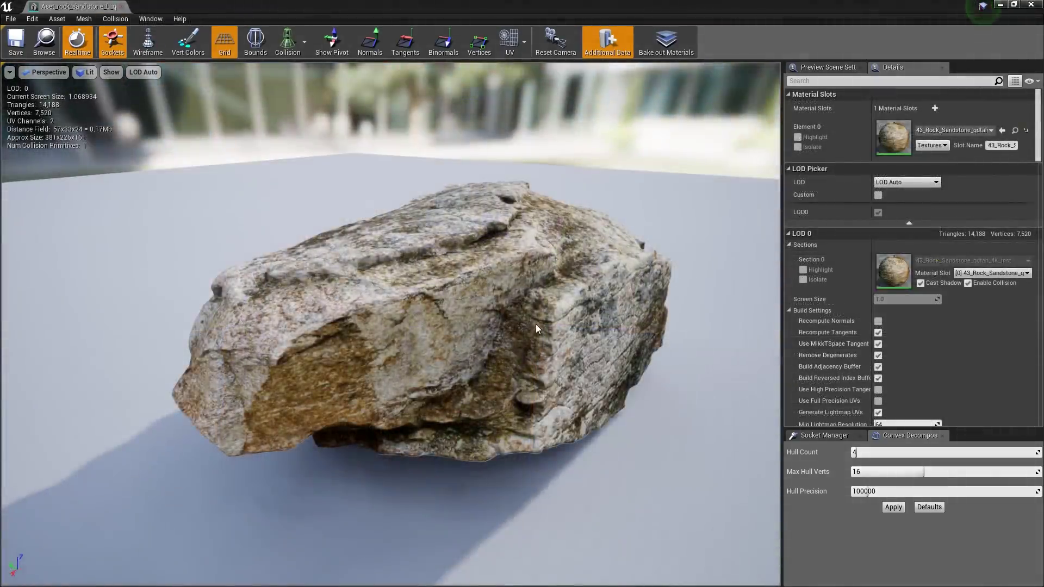
{"action": "left_click_drag", "start_coordinate": [536, 324], "coordinate": [57, 149]}
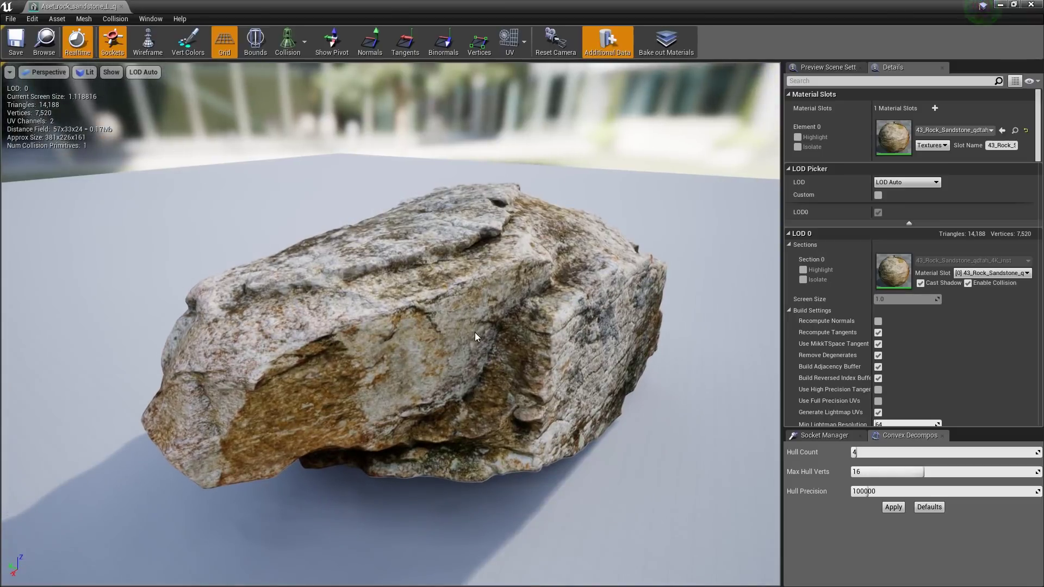
Inspect the sandstone rock's 14,188-triangle mesh in wireframe and lit views.
{"action": "left_click_drag", "start_coordinate": [475, 337], "coordinate": [474, 337]}
{"action": "key", "text": "alt+2"}
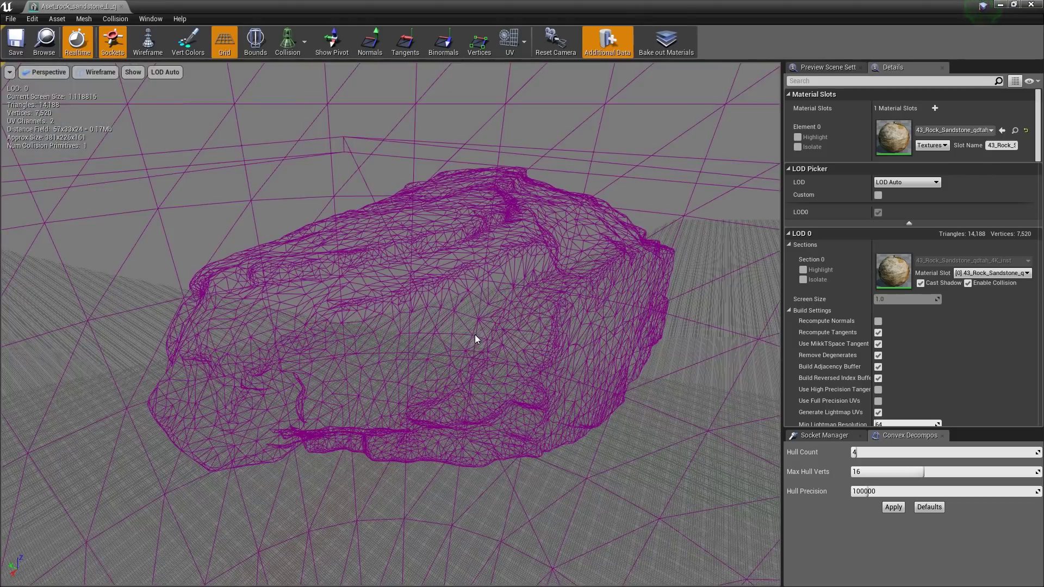
{"action": "key", "text": "alt+4"}
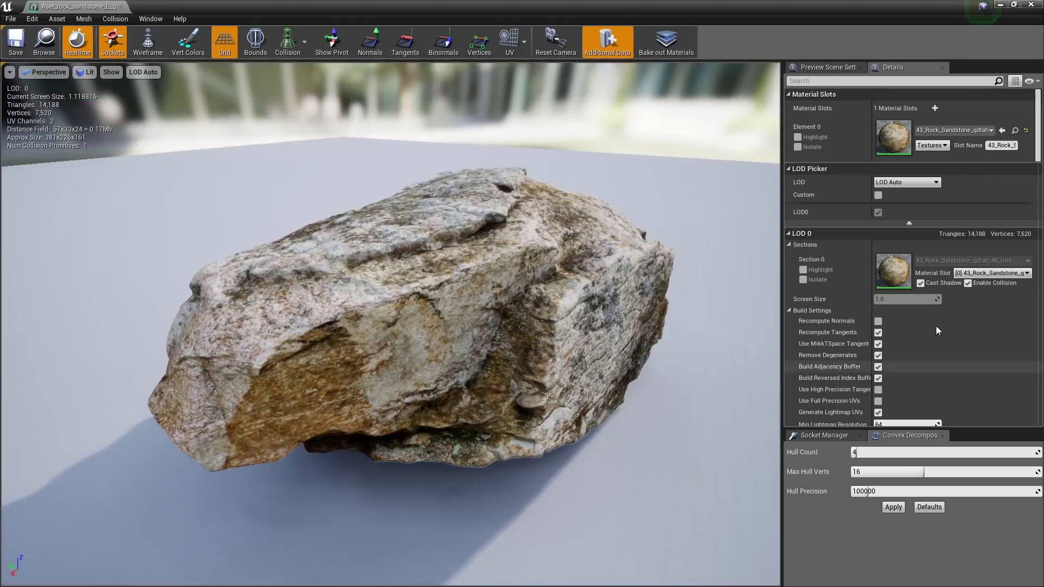
Set Percent Triangles to 25, apply, and view the 3,546-triangle rock in wireframe.
{"action": "scroll", "coordinate": [935, 326], "scroll_direction": "down", "scroll_amount": 5}
{"action": "scroll", "coordinate": [958, 315], "scroll_direction": "down", "scroll_amount": 4}
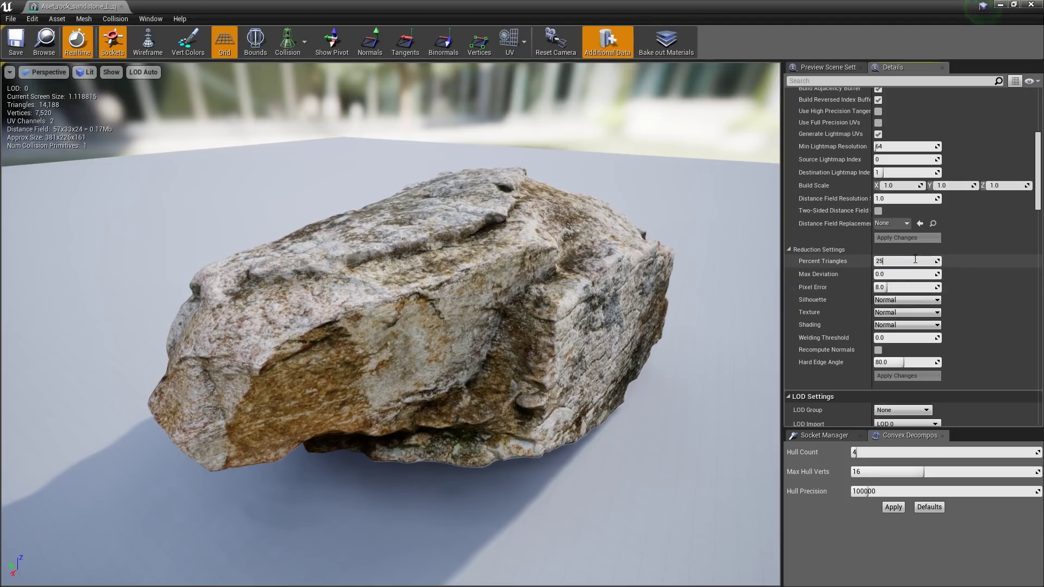
{"action": "key", "text": "Return"}
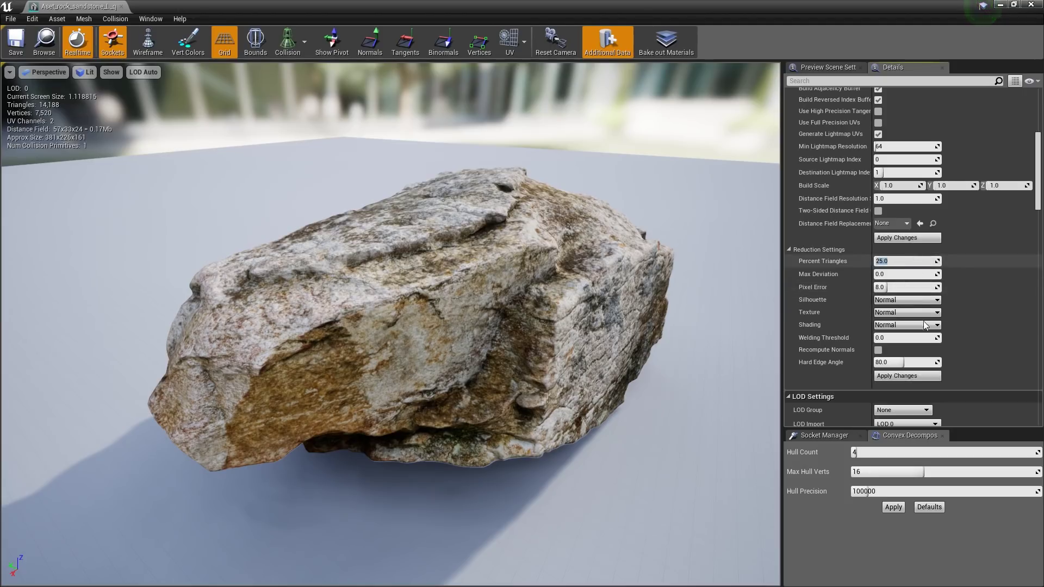
{"action": "left_click", "coordinate": [911, 376]}
{"action": "mouse_move", "coordinate": [667, 377]}
{"action": "left_mouse_down"}
{"action": "mouse_move", "coordinate": [670, 392]}
{"action": "mouse_move", "coordinate": [667, 378]}
{"action": "left_mouse_up"}
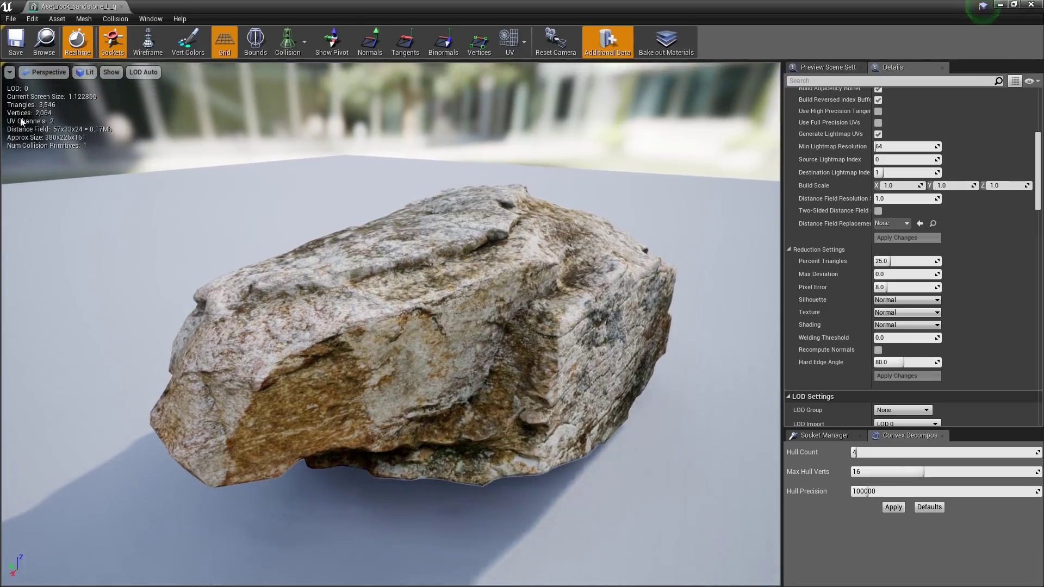
{"action": "key", "text": "alt+2"}
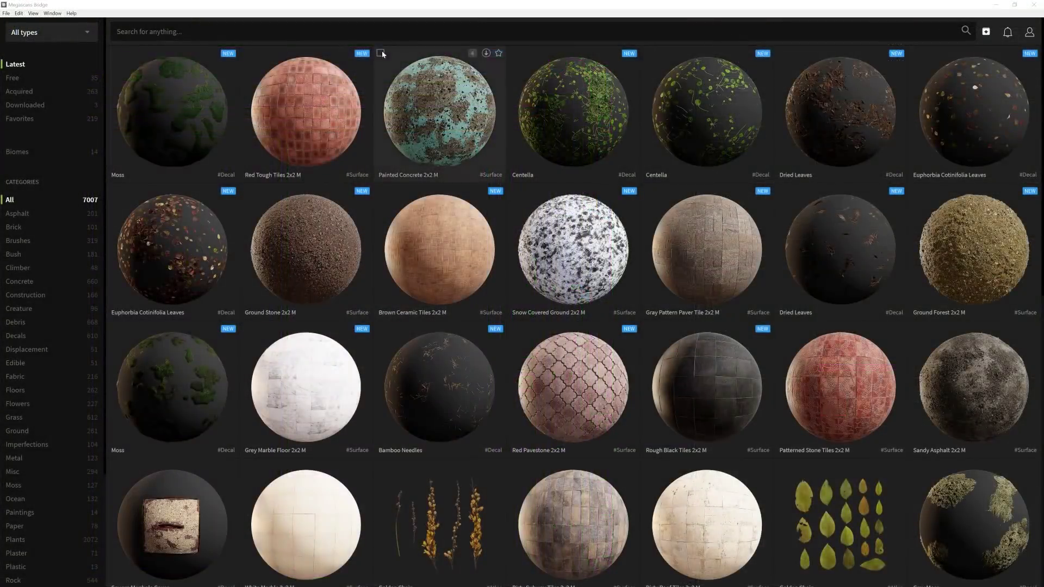
Open the Areca Palm's export settings for Unity at 4K JPEG.
{"action": "scroll", "coordinate": [373, 57], "scroll_direction": "down", "scroll_amount": 6}
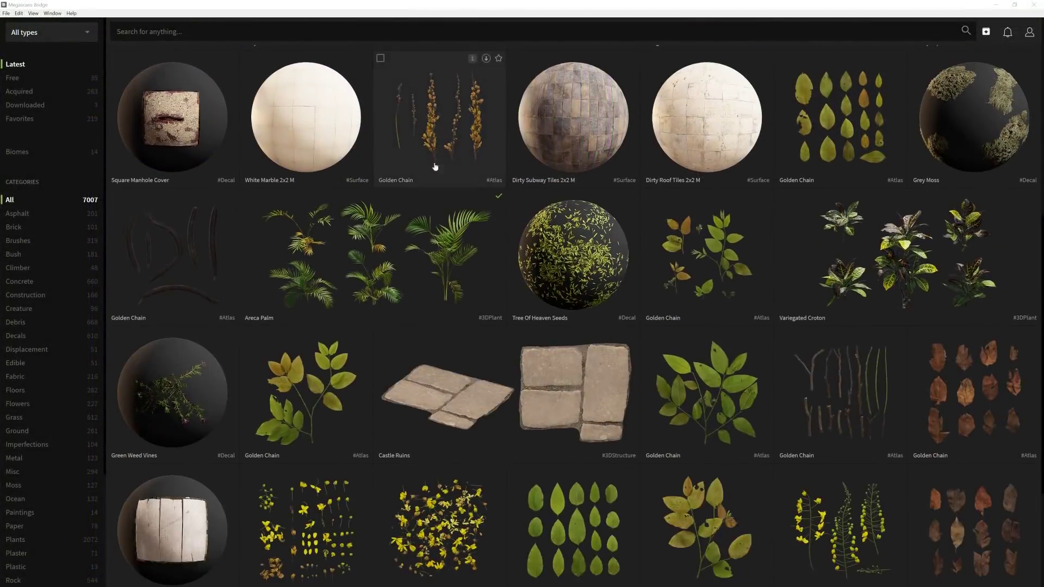
{"action": "left_click", "coordinate": [489, 197]}
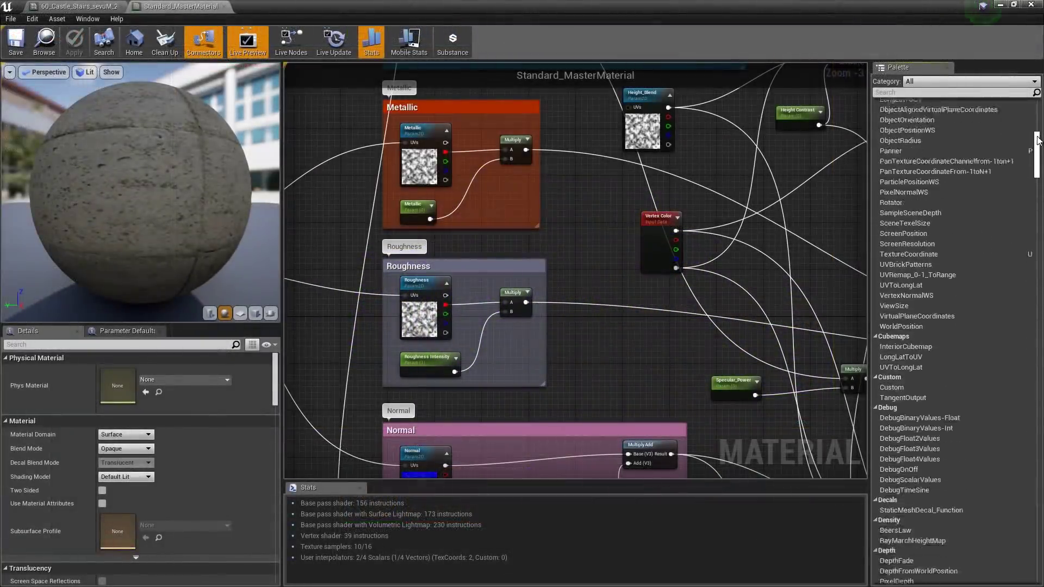
Scroll down the Material Editor Palette to browse the available nodes.
{"action": "left_click_drag", "start_coordinate": [1038, 141], "coordinate": [1039, 176]}
Scroll through the YouTube results for 'unreal 4 material tutorial'.
{"action": "left_click_drag", "start_coordinate": [1039, 176], "coordinate": [1040, 187]}
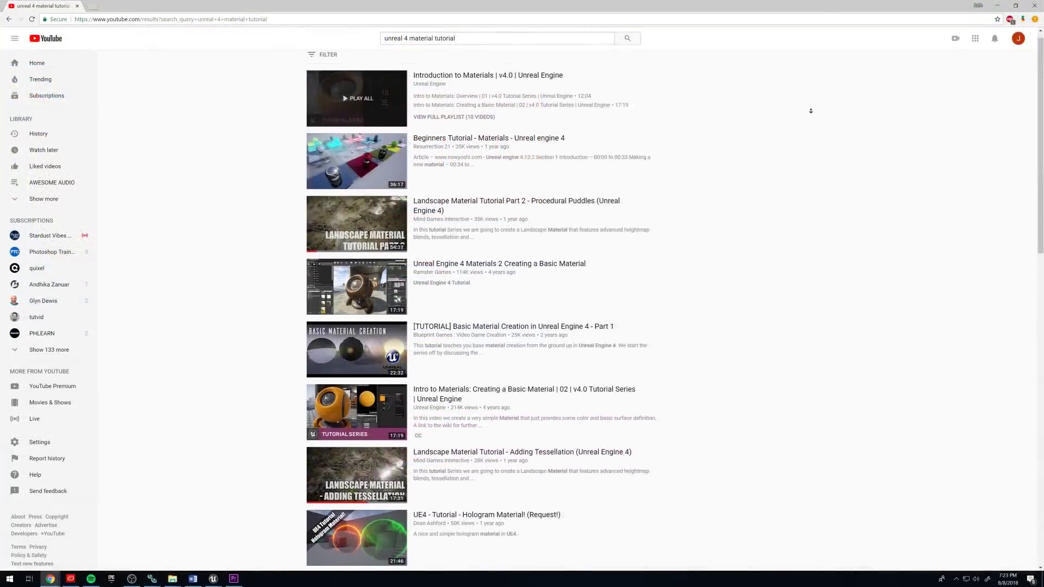
{"action": "scroll", "coordinate": [811, 109], "scroll_direction": "down", "scroll_amount": 2}
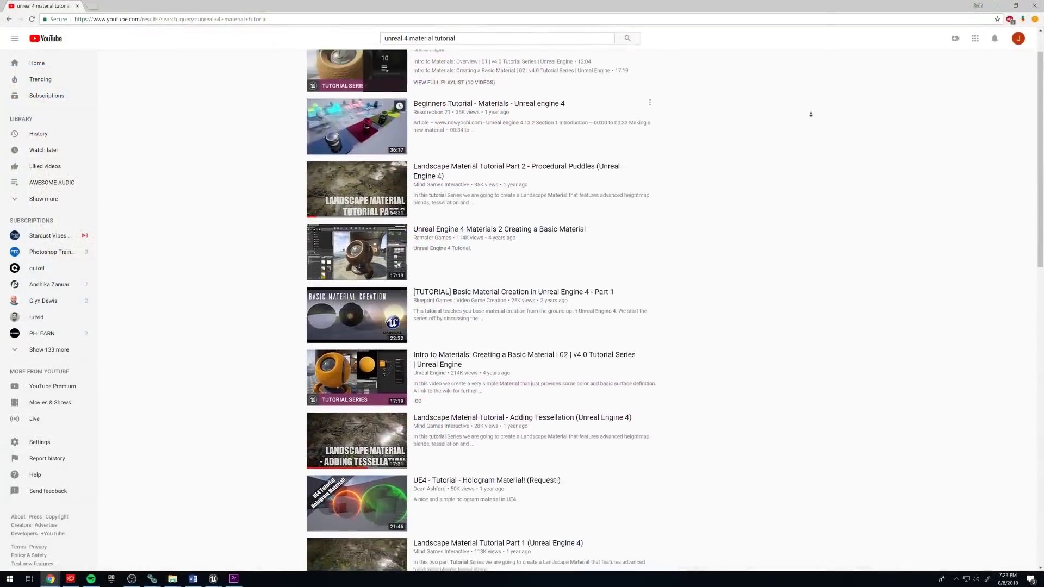
{"action": "scroll", "coordinate": [811, 114], "scroll_direction": "down", "scroll_amount": 2}
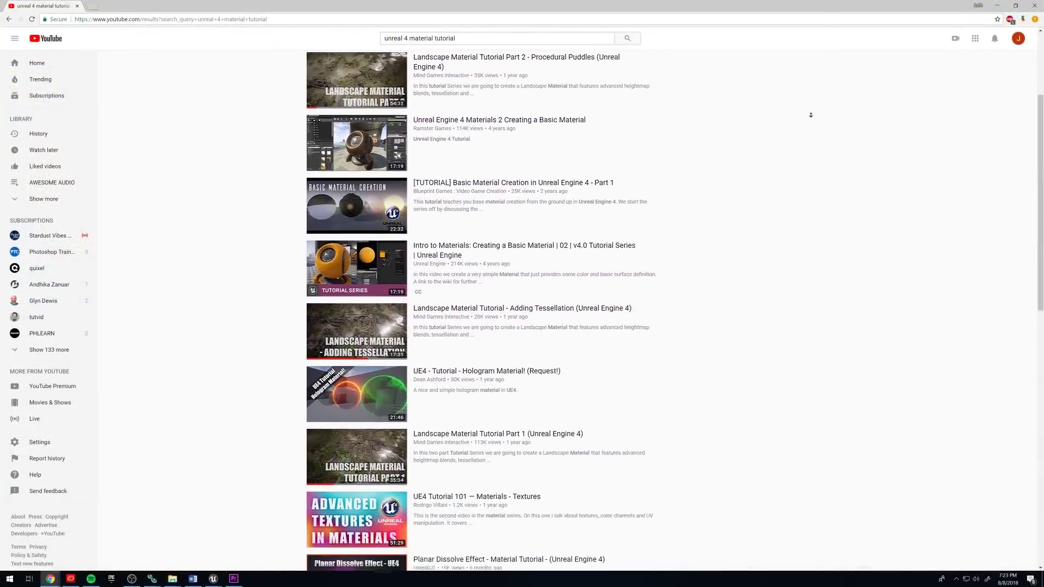
{"action": "scroll", "coordinate": [811, 114], "scroll_direction": "down", "scroll_amount": 2}
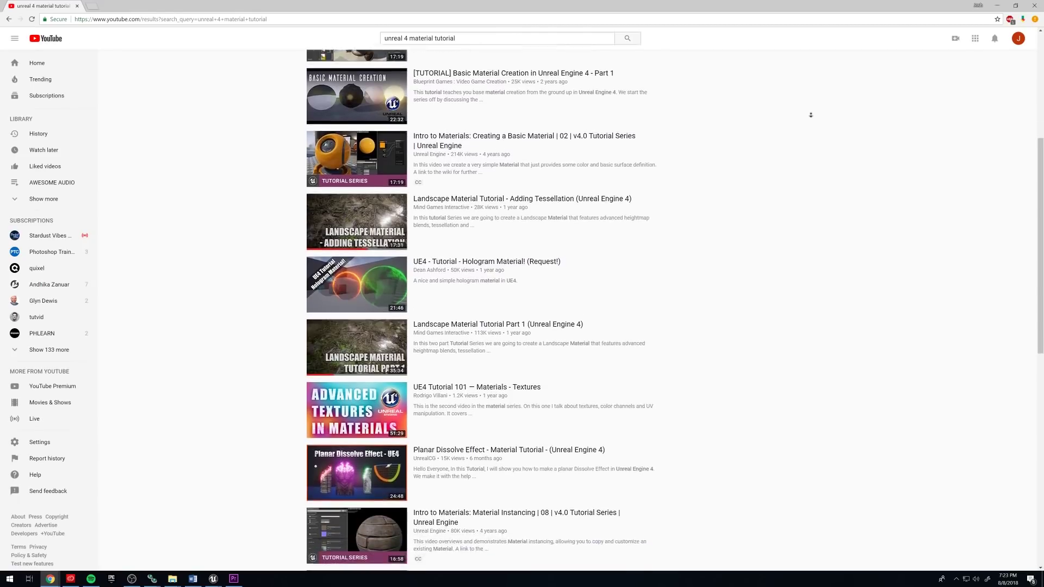
{"action": "scroll", "coordinate": [811, 115], "scroll_direction": "down", "scroll_amount": 2}
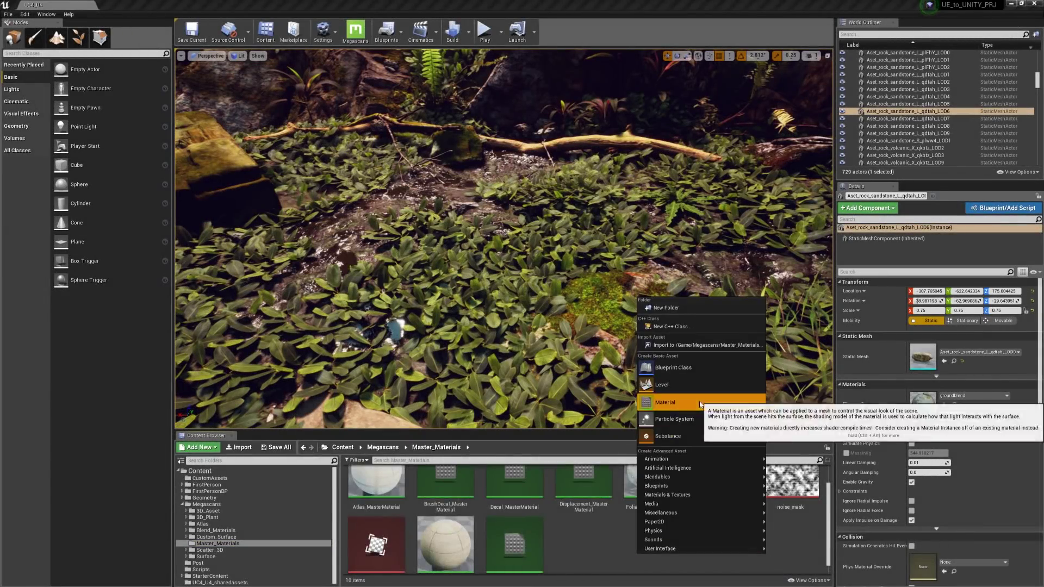
Create a new material named Basic_MasterMaterial in Master_Materials and open it.
{"action": "left_click", "coordinate": [699, 400]}
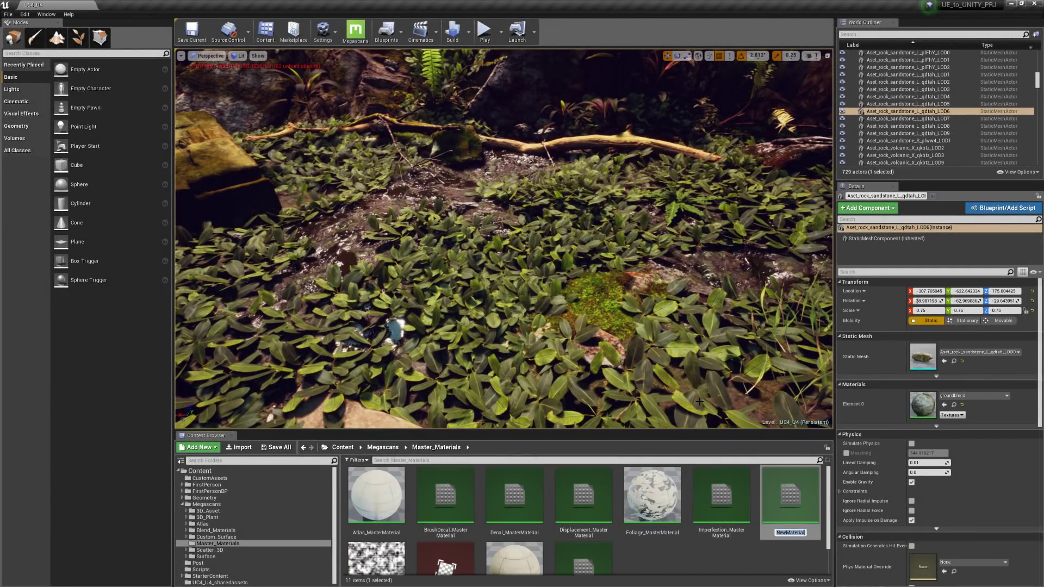
{"action": "type", "text": "Basic_MasterMaterial"}
{"action": "key", "text": "Return"}
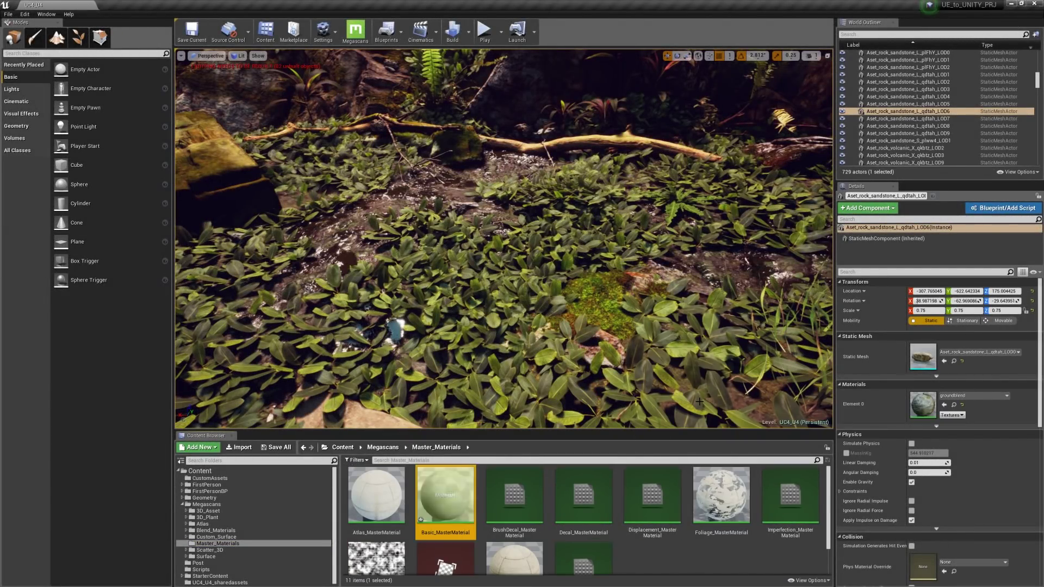
{"action": "double_click", "coordinate": [435, 490]}
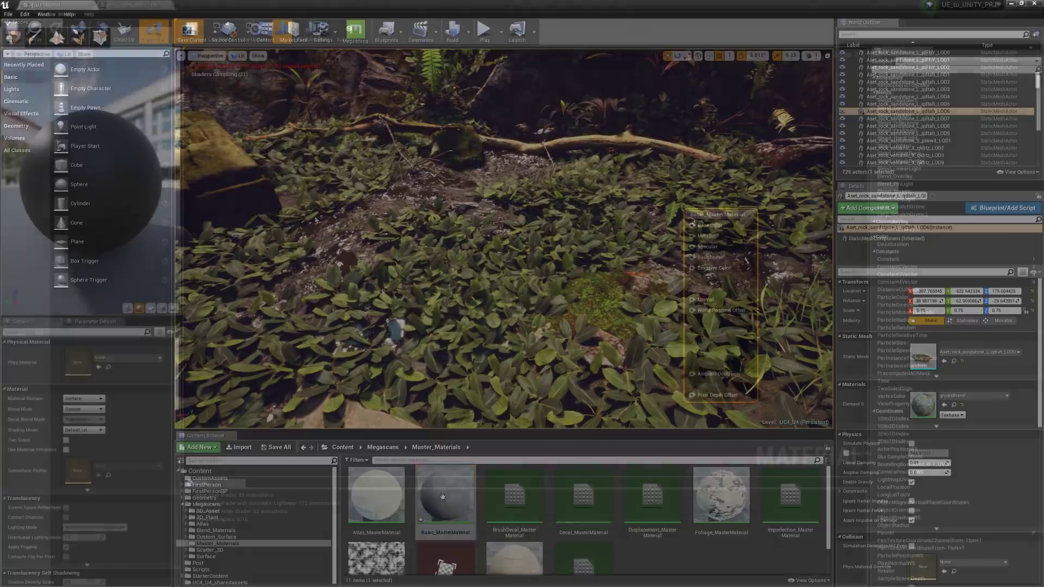
Add an Albedo TextureSampleParameter2D node and make two copies, arranged in a column.
{"action": "right_click", "coordinate": [315, 221]}
{"action": "type", "text": "param"}
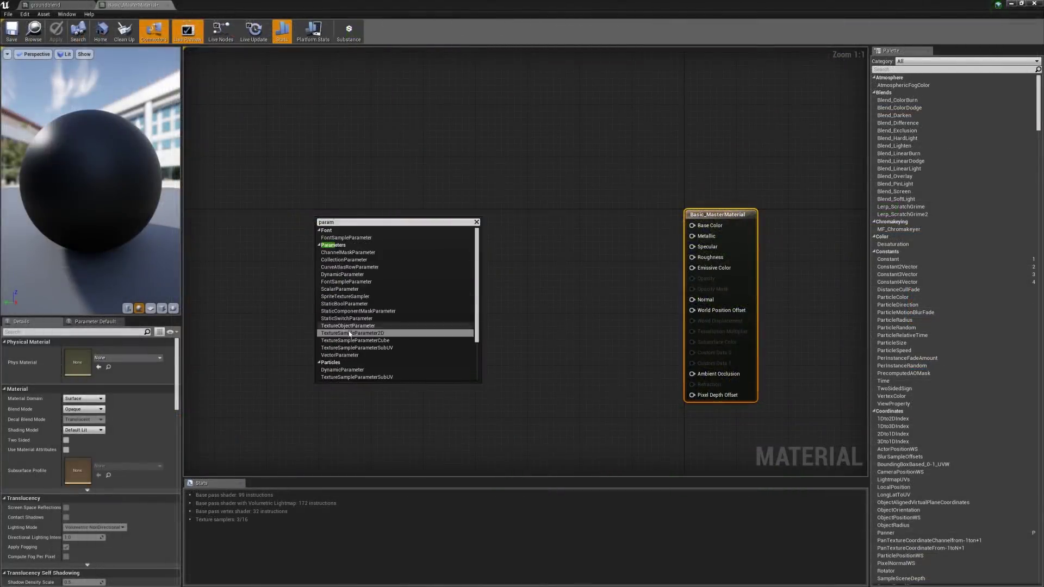
{"action": "left_click", "coordinate": [350, 333]}
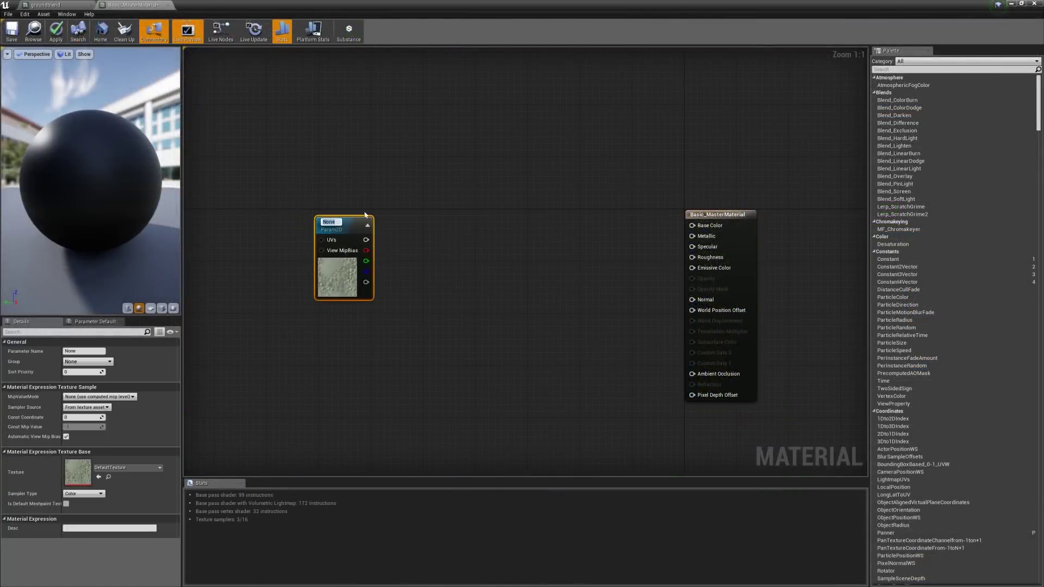
{"action": "left_click_drag", "start_coordinate": [364, 214], "coordinate": [364, 157]}
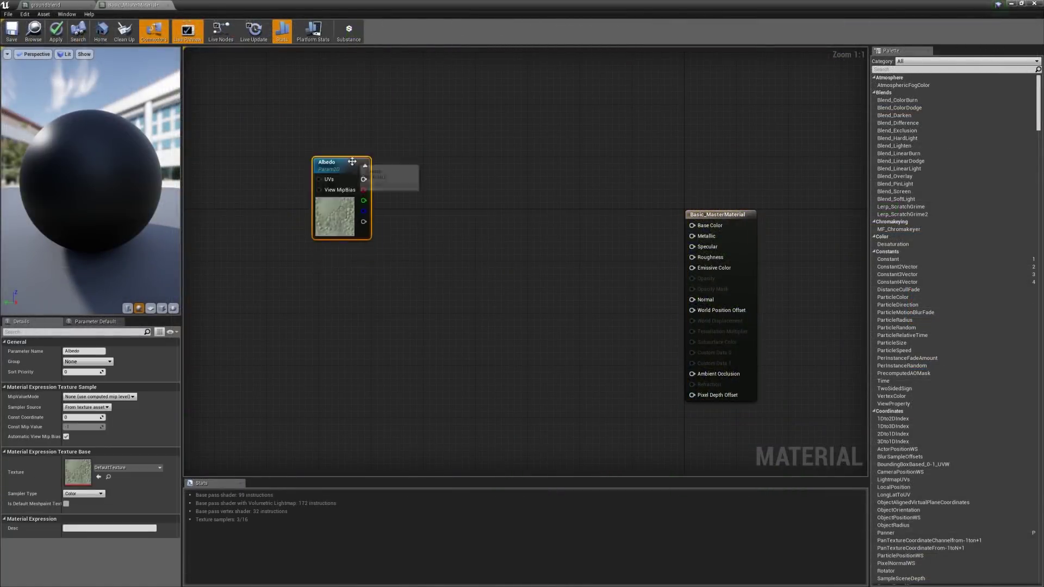
{"action": "key", "text": "ctrl+w"}
{"action": "left_click_drag", "start_coordinate": [402, 280], "coordinate": [339, 273]}
{"action": "key", "text": "ctrl+w"}
{"action": "left_click_drag", "start_coordinate": [416, 303], "coordinate": [312, 375]}
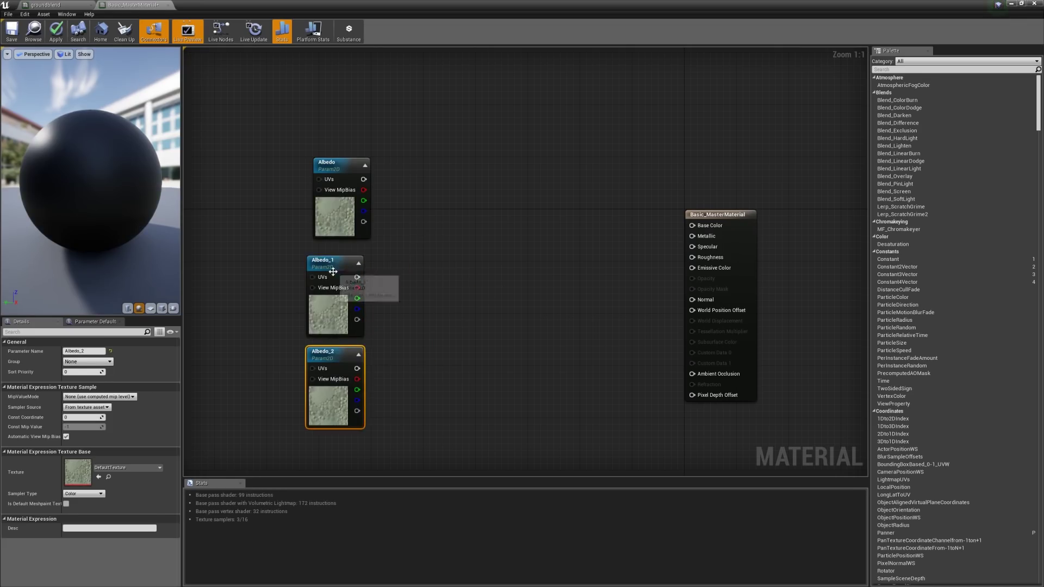
{"action": "left_click_drag", "start_coordinate": [340, 171], "coordinate": [327, 125]}
{"action": "left_click_drag", "start_coordinate": [338, 259], "coordinate": [330, 226]}
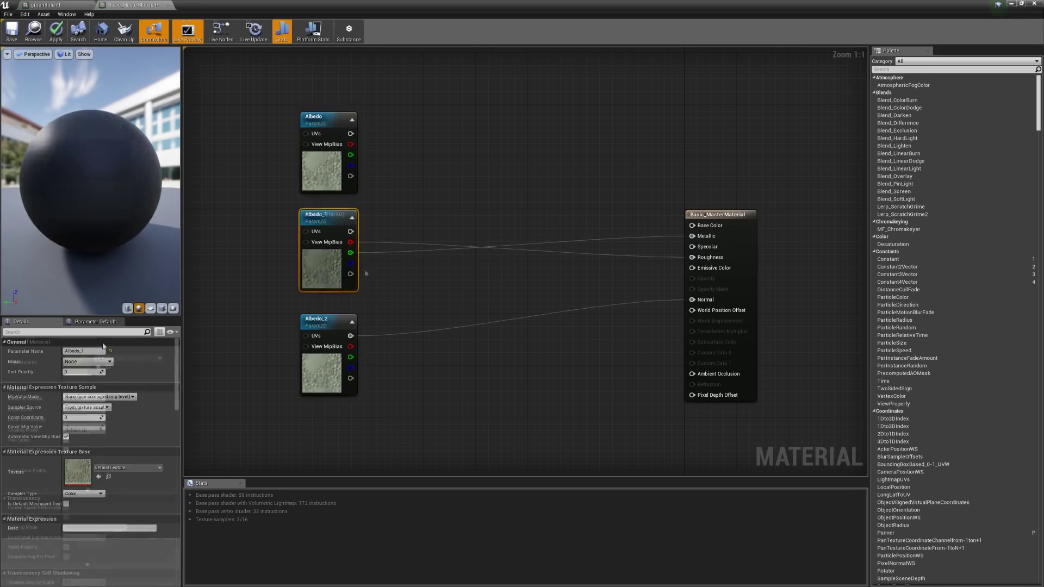
Wire MASK's blue channel to Ambient Occlusion and Albedo to Base Color, then add a vector parameter.
{"action": "left_click_drag", "start_coordinate": [351, 264], "coordinate": [692, 374]}
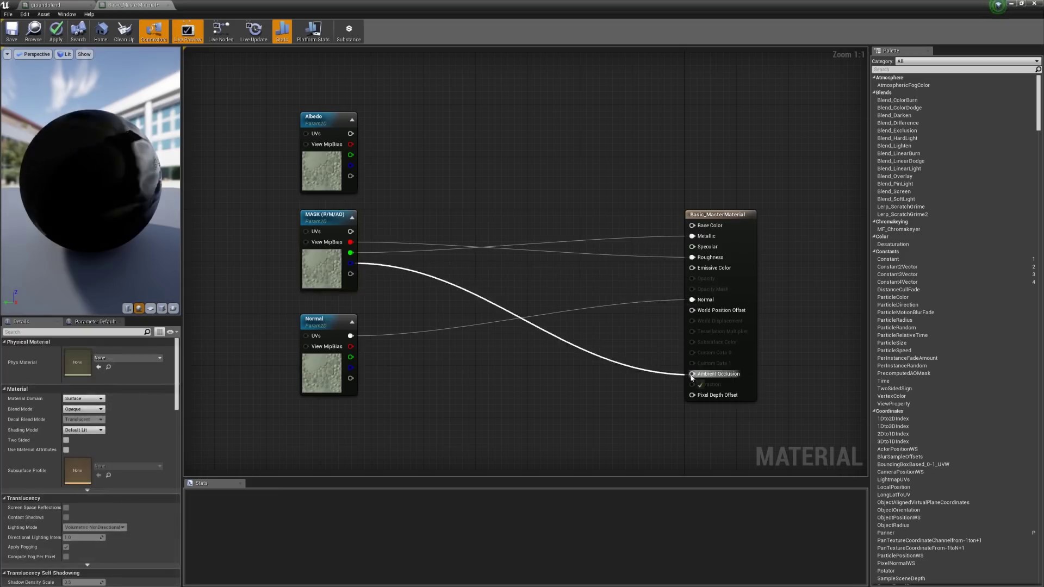
{"action": "left_click_drag", "start_coordinate": [350, 133], "coordinate": [692, 225]}
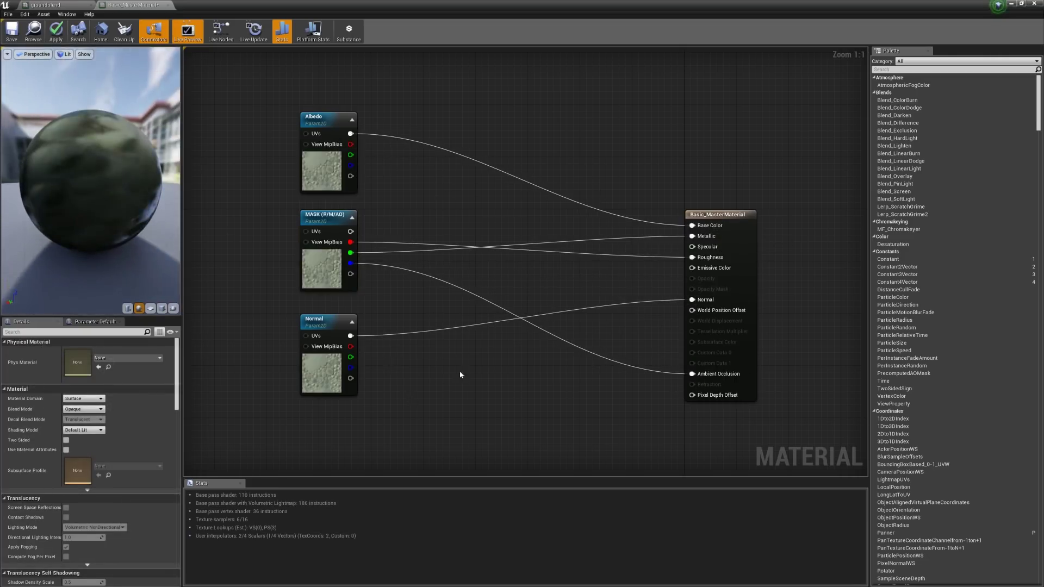
{"action": "right_click_drag", "start_coordinate": [384, 139], "coordinate": [416, 185]}
{"action": "left_click_drag", "start_coordinate": [373, 234], "coordinate": [330, 140]}
{"action": "right_click_drag", "start_coordinate": [331, 140], "coordinate": [340, 183]}
{"action": "left_click", "coordinate": [313, 192]}
{"action": "left_click", "coordinate": [314, 214]}
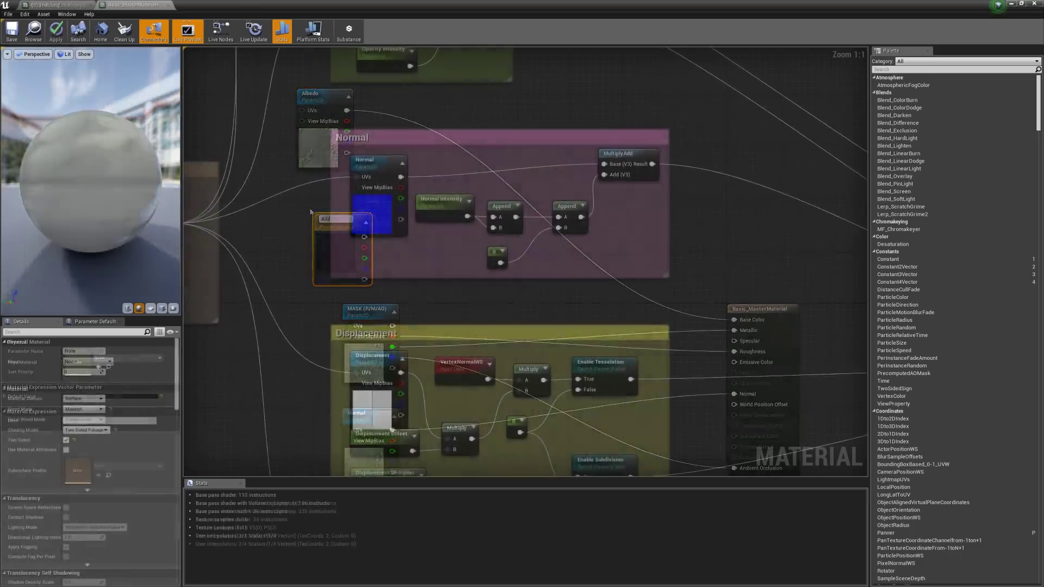
{"action": "scroll", "coordinate": [491, 304], "scroll_direction": "down", "scroll_amount": 6}
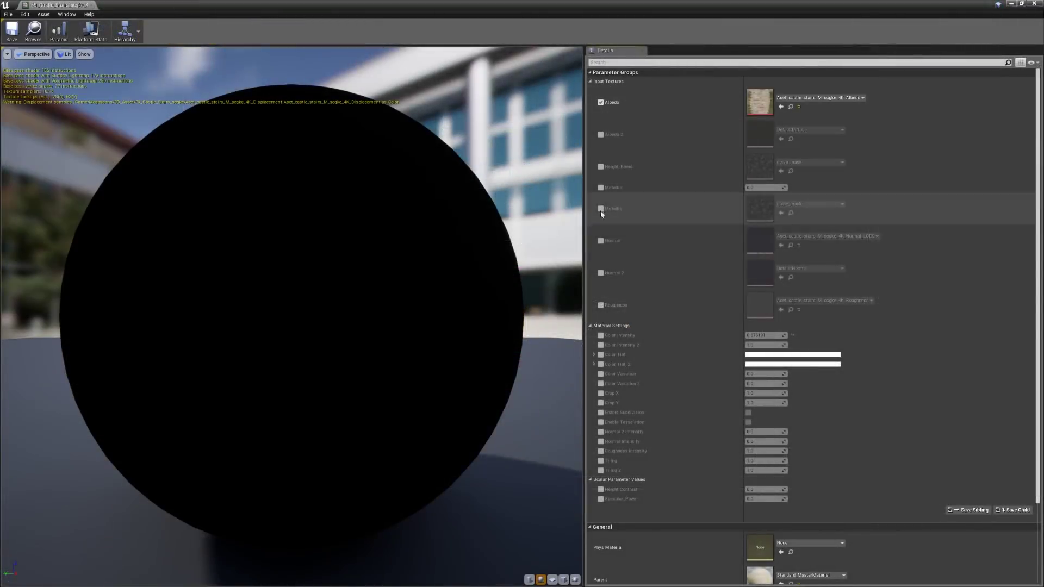
Enable the Normal and Roughness texture overrides on the material instance.
{"action": "left_click", "coordinate": [601, 240]}
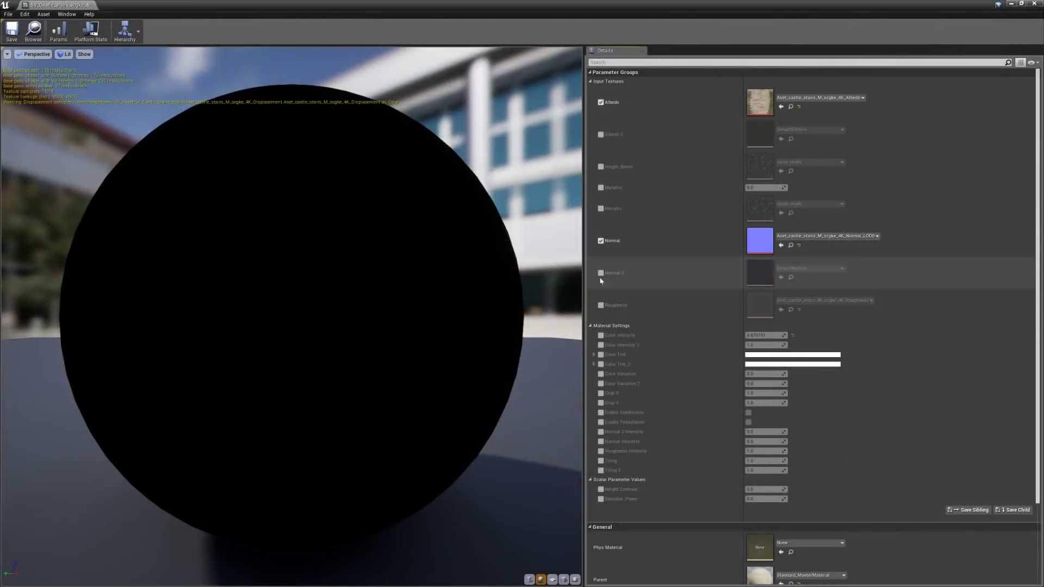
{"action": "left_click", "coordinate": [601, 305]}
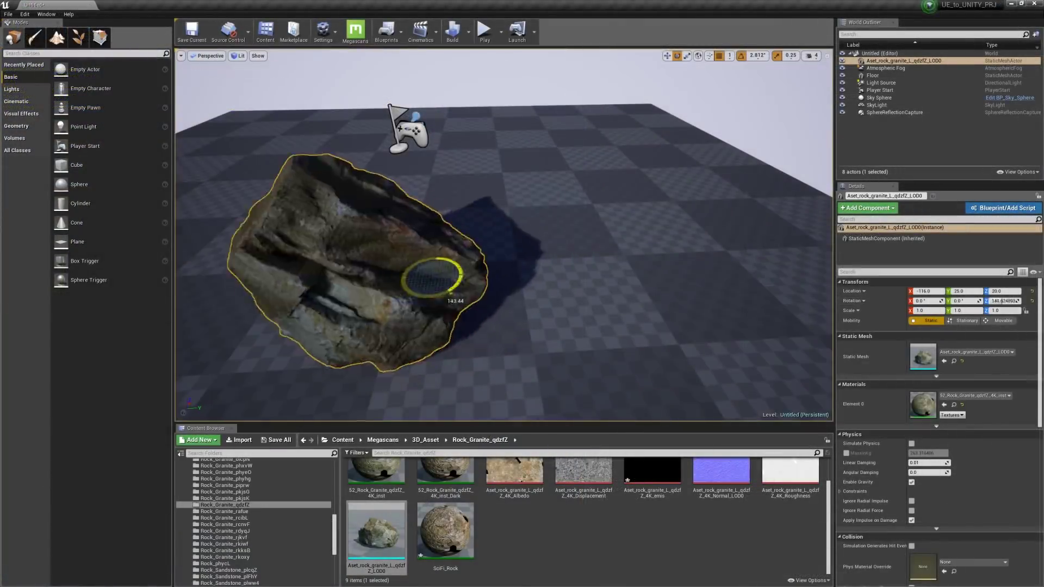
{"action": "left_click_drag", "start_coordinate": [443, 262], "coordinate": [424, 293]}
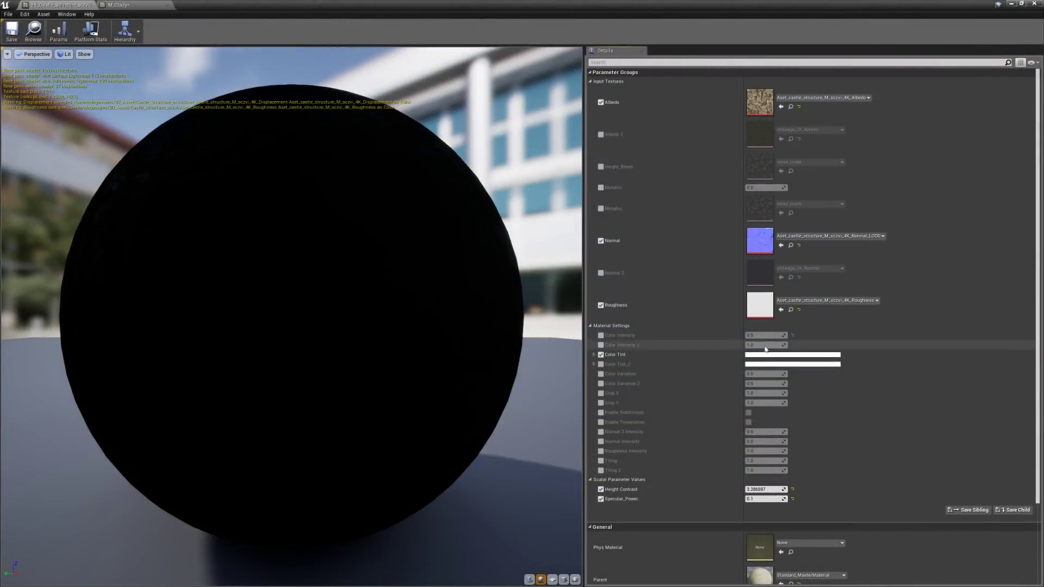
Pick a new Color Tint, tick Emissive_Enab and edit Emis_Intensity.
{"action": "left_click", "coordinate": [767, 356]}
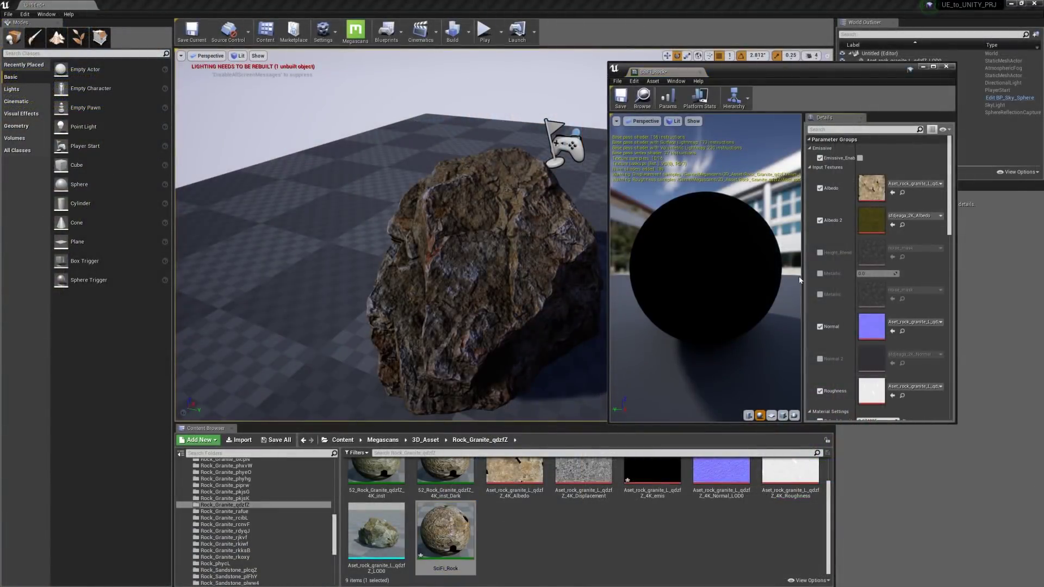
{"action": "left_click", "coordinate": [860, 159]}
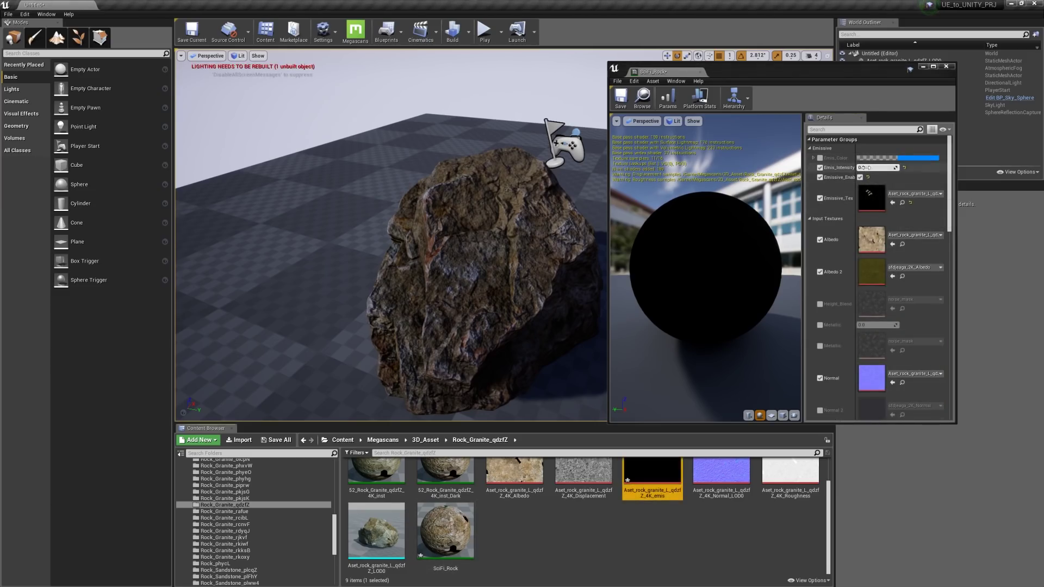
{"action": "left_click", "coordinate": [865, 168]}
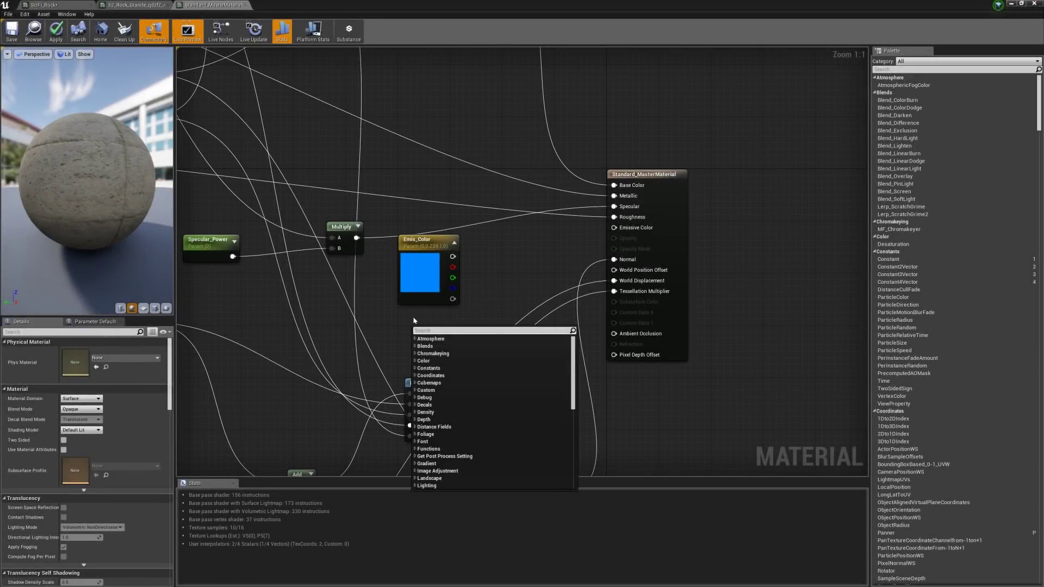
Add an Emis_Intensity scalar parameter and multiply it with Emis_Color.
{"action": "key", "text": "Escape"}
{"action": "left_click", "coordinate": [413, 330]}
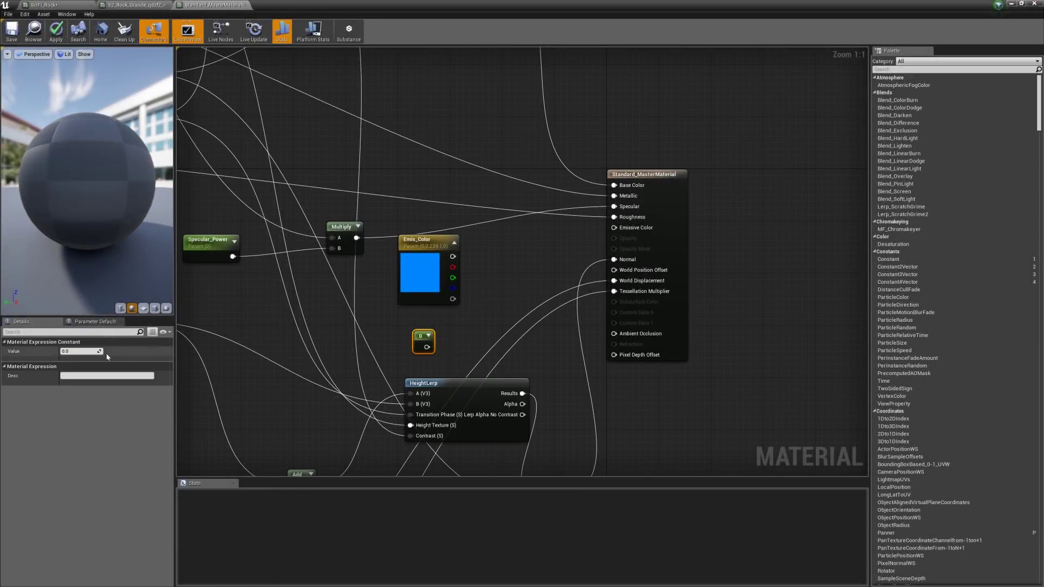
{"action": "right_click", "coordinate": [421, 341]}
{"action": "left_click", "coordinate": [430, 346]}
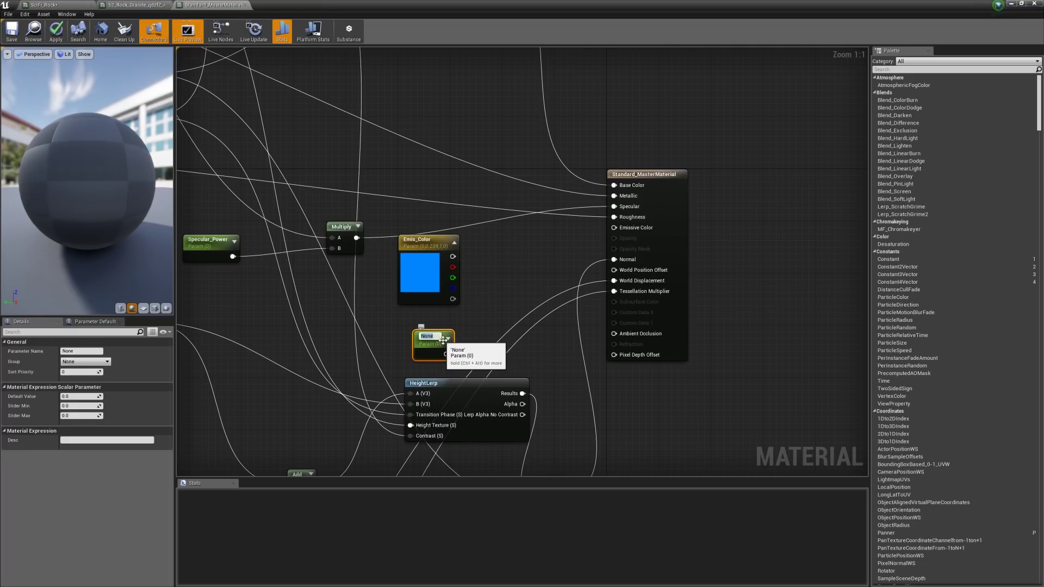
{"action": "type", "text": "Emis_Intensity"}
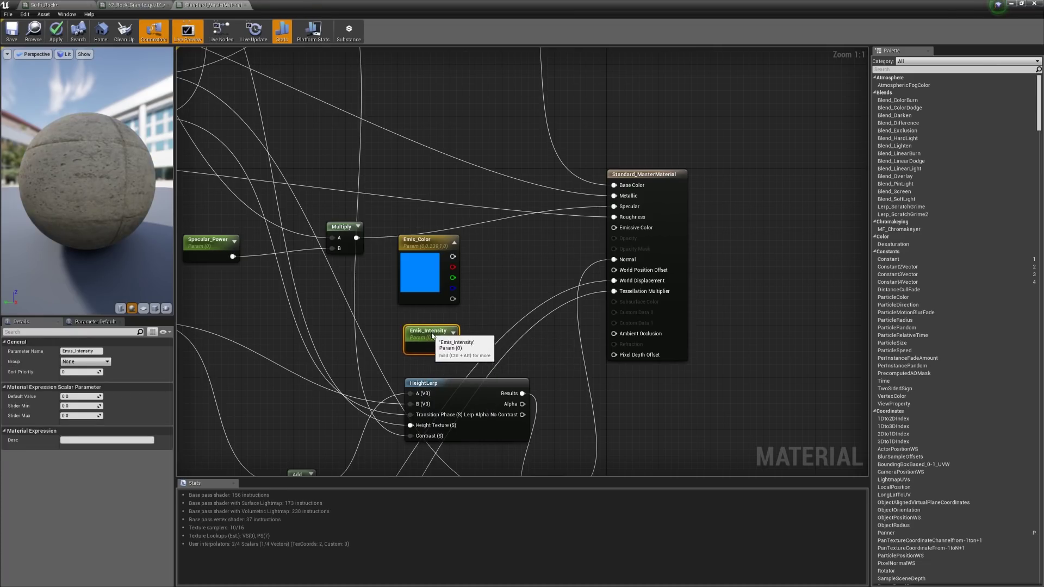
{"action": "left_click", "coordinate": [514, 290]}
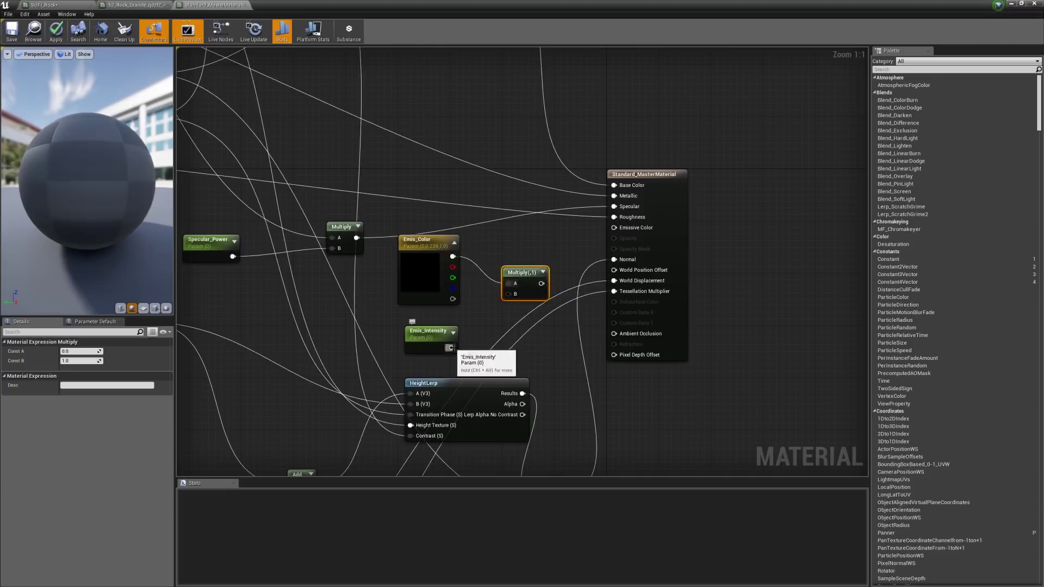
{"action": "left_click_drag", "start_coordinate": [451, 349], "coordinate": [508, 300]}
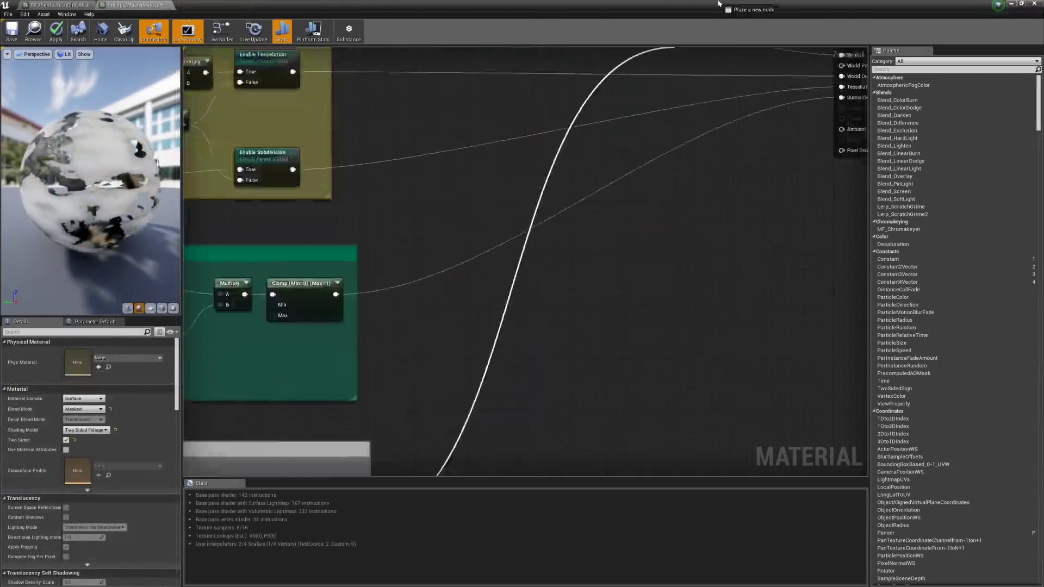
Connect wind to World Position Offset, apply, and enable wind with adjusted intensity and speed.
{"action": "left_click_drag", "start_coordinate": [718, 3], "coordinate": [658, 240]}
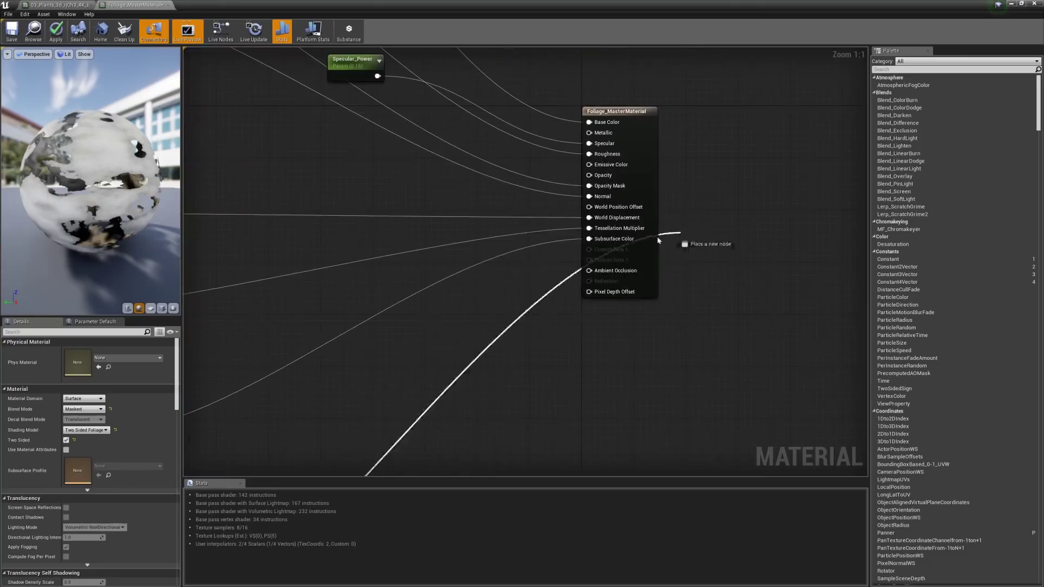
{"action": "left_click_drag", "start_coordinate": [595, 210], "coordinate": [590, 207]}
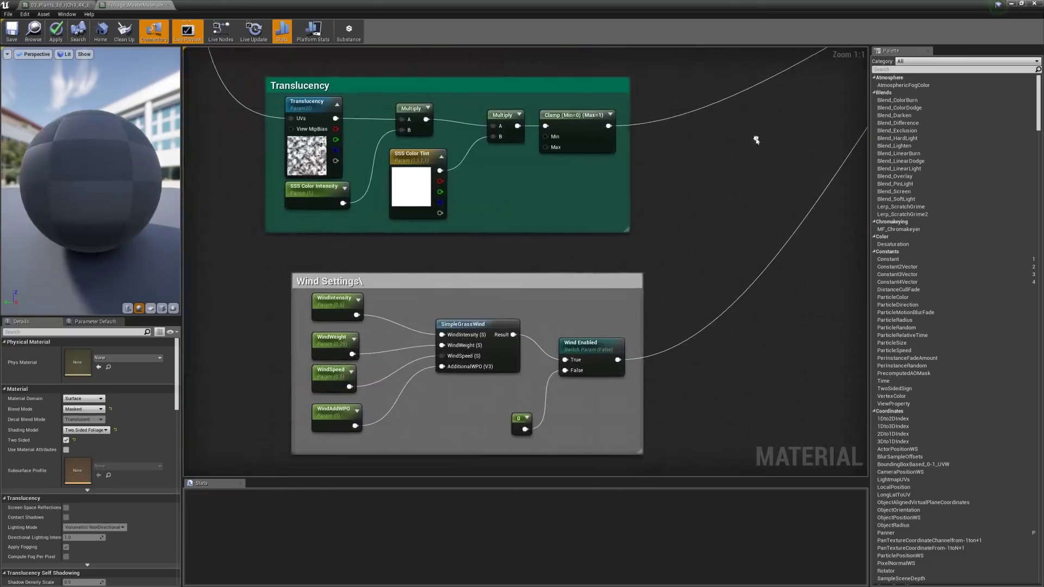
{"action": "left_click", "coordinate": [55, 32]}
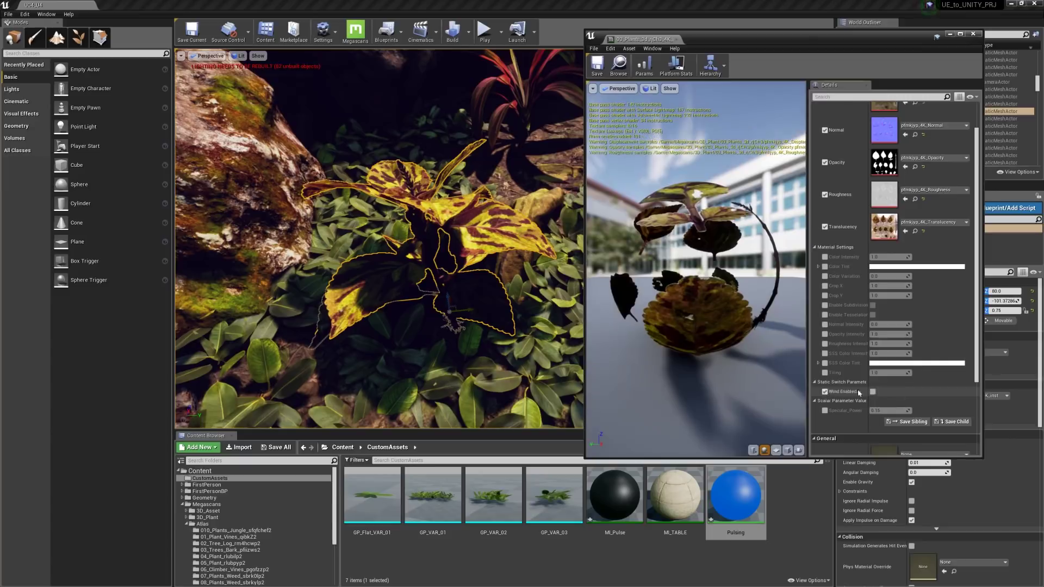
{"action": "left_click", "coordinate": [873, 392]}
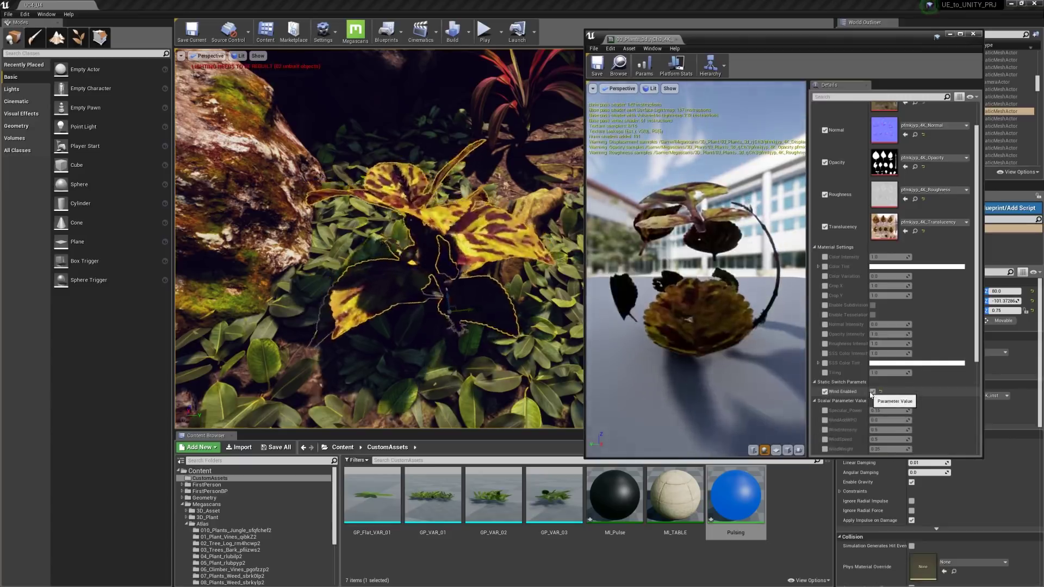
{"action": "scroll", "coordinate": [892, 413], "scroll_direction": "down", "scroll_amount": 1}
{"action": "mouse_move", "coordinate": [889, 416]}
{"action": "left_mouse_down"}
{"action": "mouse_move", "coordinate": [876, 417]}
{"action": "mouse_move", "coordinate": [881, 426]}
{"action": "left_mouse_up"}
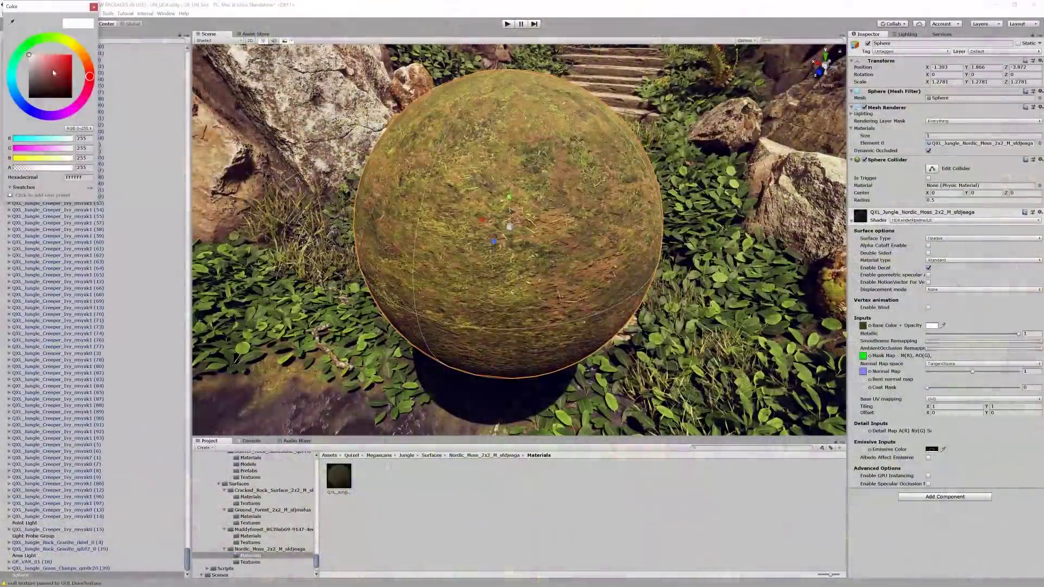
Set the moss sphere's base colour to green 8BC373 and bring up the PartyPreview shader graph.
{"action": "mouse_move", "coordinate": [35, 57]}
{"action": "left_mouse_down"}
{"action": "mouse_move", "coordinate": [51, 57]}
{"action": "mouse_move", "coordinate": [35, 74]}
{"action": "mouse_move", "coordinate": [47, 66]}
{"action": "left_mouse_up"}
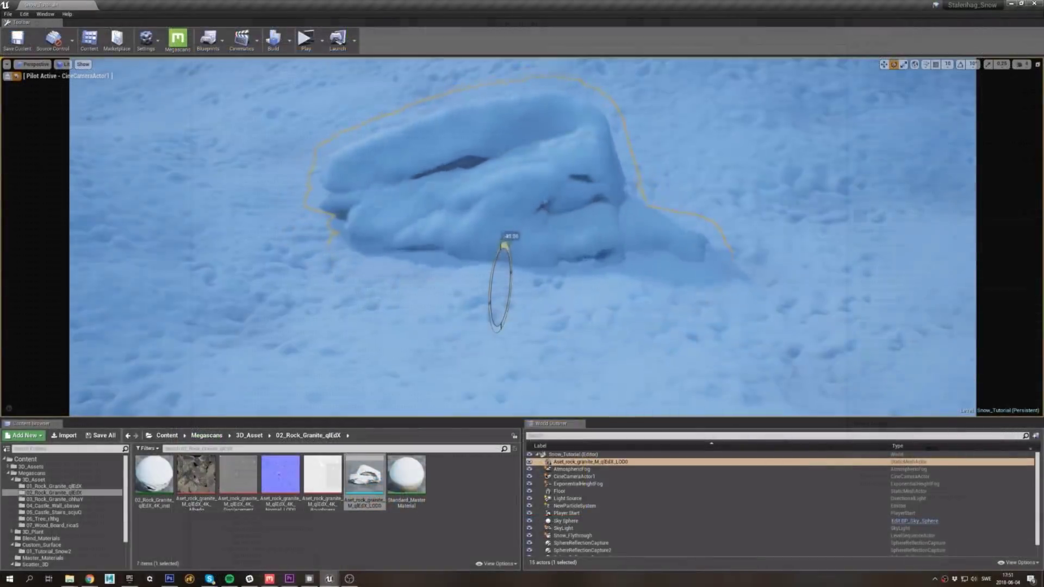
{"action": "type", "text": "essRema"}
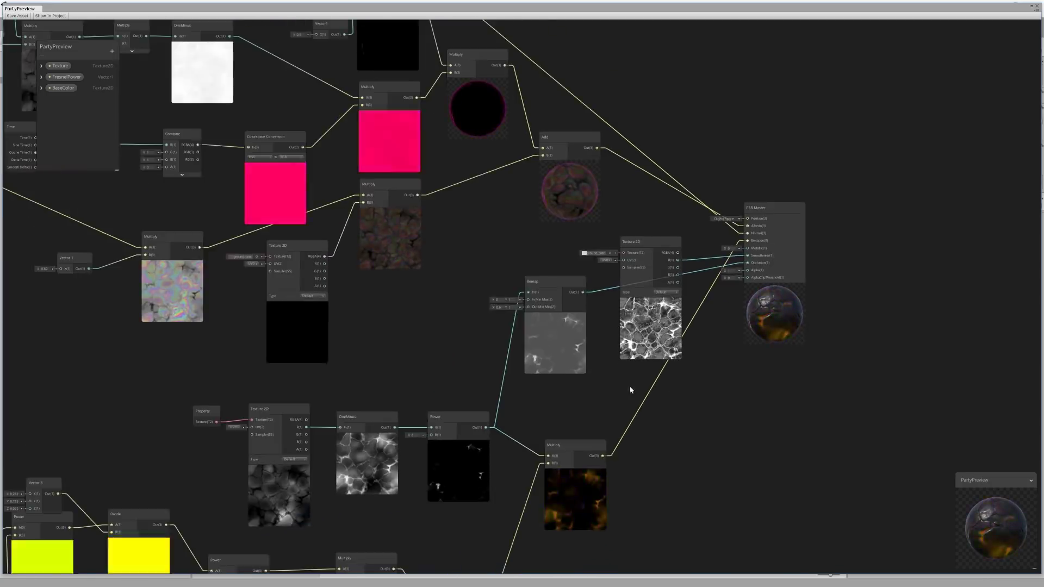
Add a Vector 1 node to the graph and name its property Smoothness Adjustment.
{"action": "scroll", "coordinate": [755, 390], "scroll_direction": "down", "scroll_amount": 6}
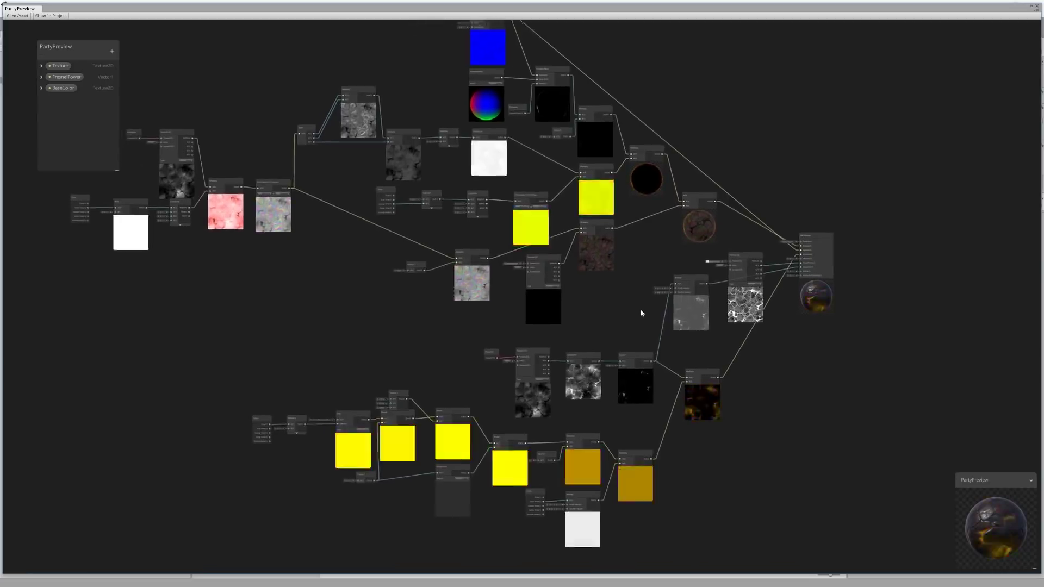
{"action": "middle_click_drag", "start_coordinate": [641, 314], "coordinate": [663, 296]}
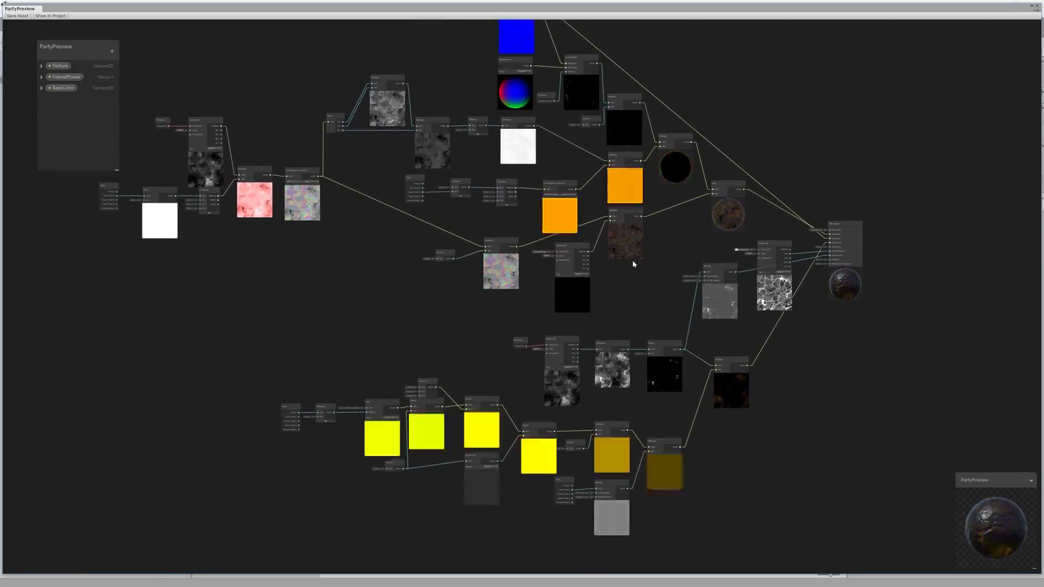
{"action": "scroll", "coordinate": [539, 203], "scroll_direction": "up", "scroll_amount": 5}
{"action": "left_click", "coordinate": [424, 233]}
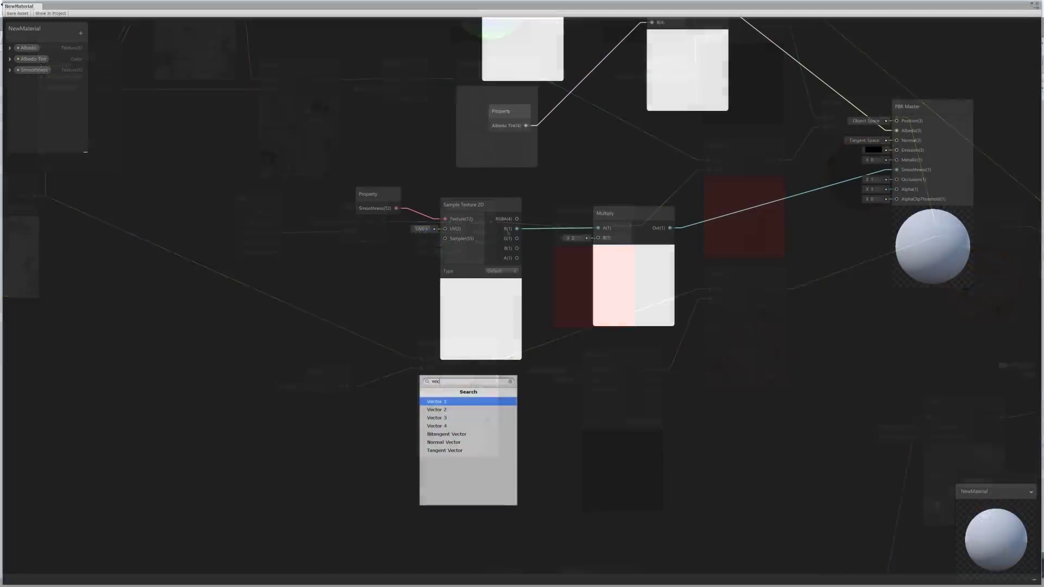
{"action": "key", "text": "Return"}
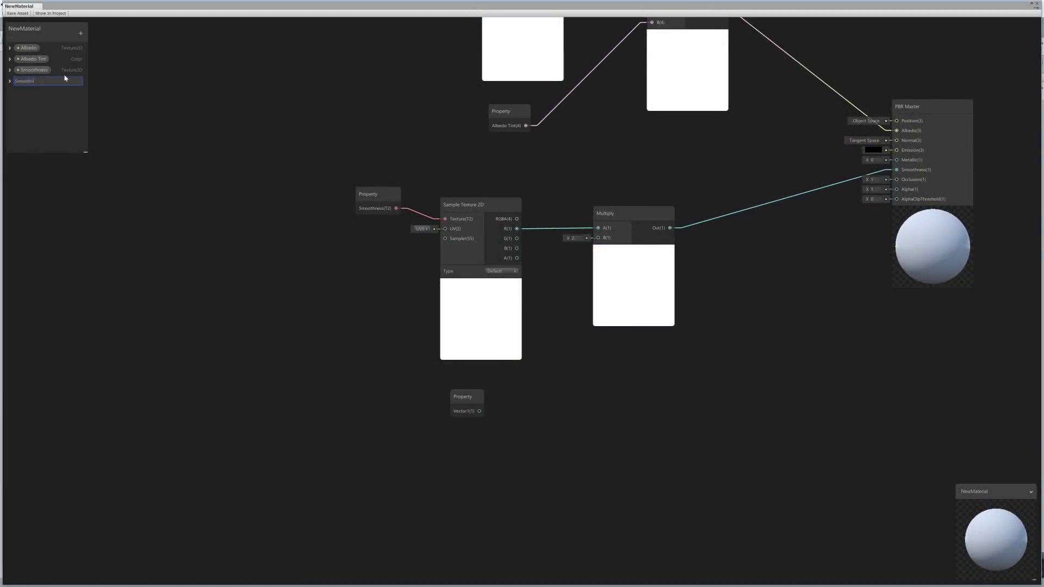
{"action": "key", "text": "Return"}
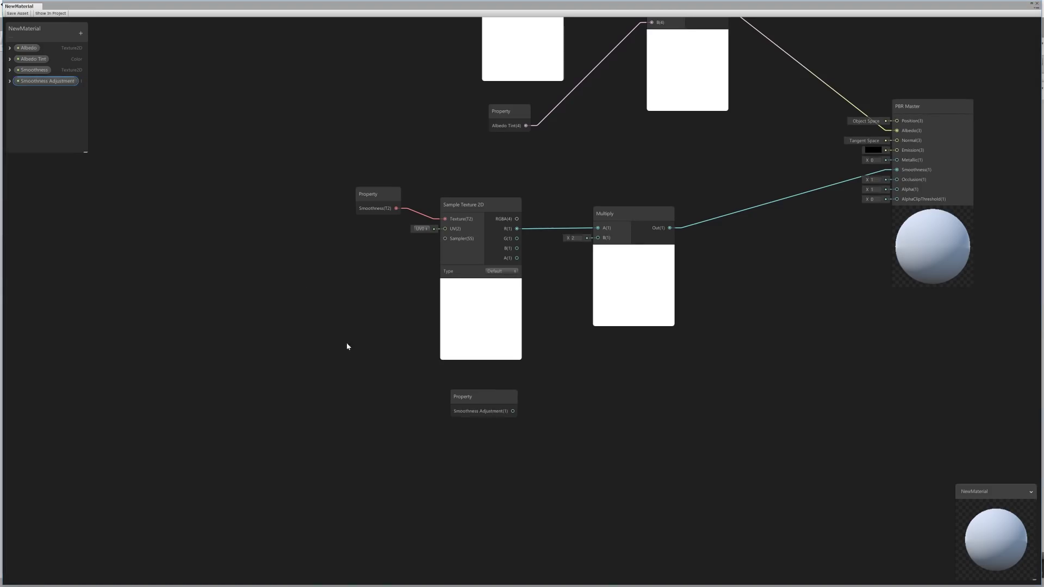
Move the smoothness nodes lower, set up the Vector 1 node, and adjust the brick Tiling Amount.
{"action": "left_click_drag", "start_coordinate": [725, 194], "coordinate": [272, 496]}
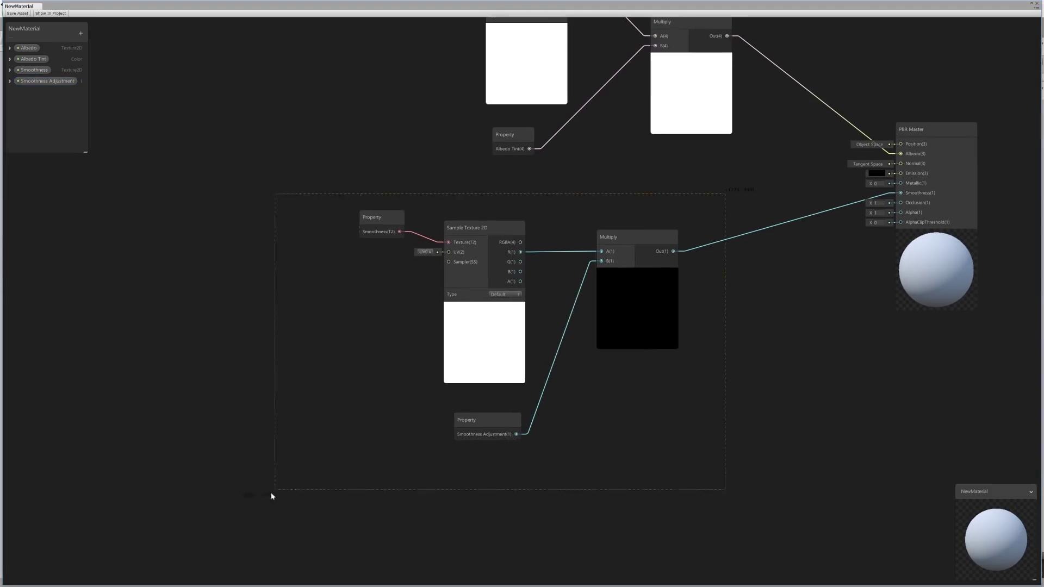
{"action": "left_click_drag", "start_coordinate": [625, 268], "coordinate": [621, 392]}
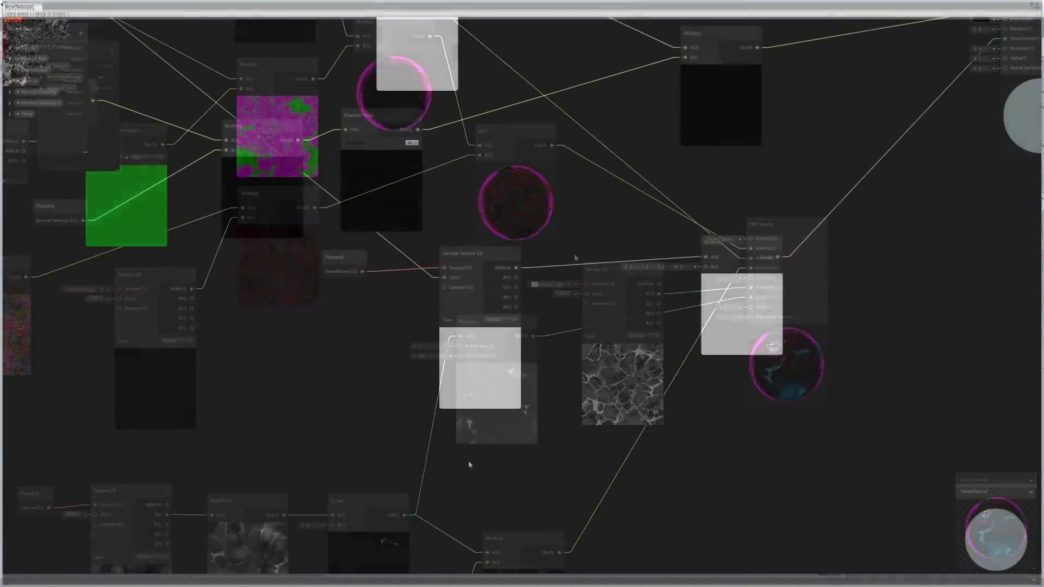
{"action": "key", "text": "Return"}
{"action": "right_click", "coordinate": [475, 469]}
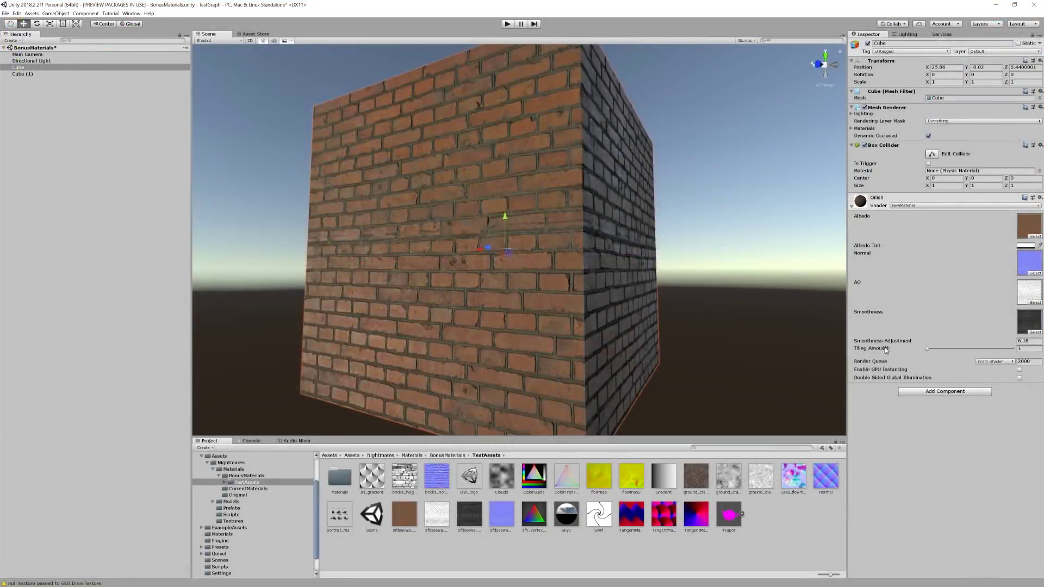
{"action": "left_click_drag", "start_coordinate": [885, 351], "coordinate": [949, 341]}
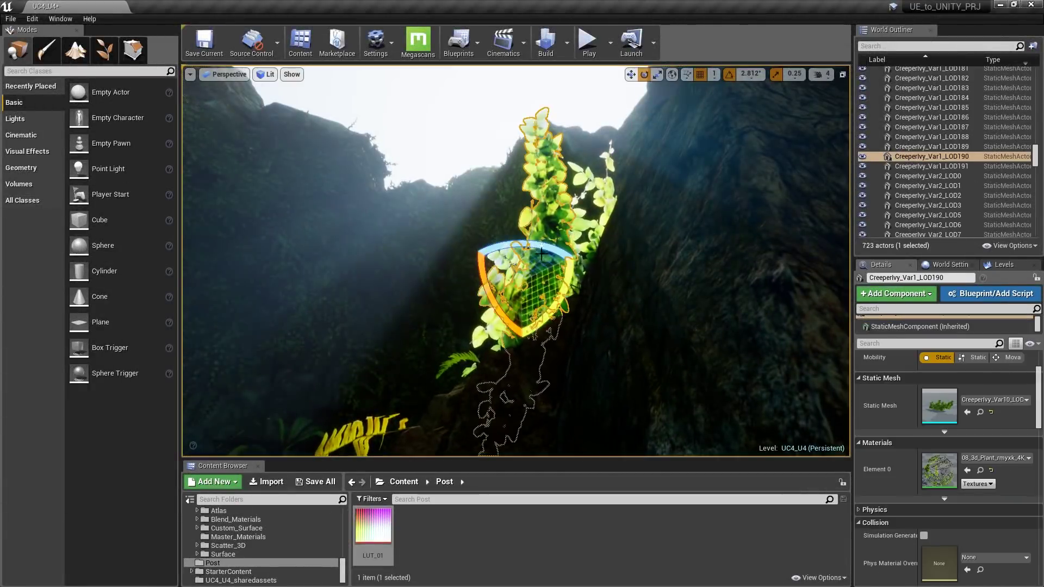
Rotate the creeper ivy on the rock wall and move it further up.
{"action": "left_click_drag", "start_coordinate": [571, 262], "coordinate": [542, 165]}
{"action": "key", "text": "w"}
{"action": "left_click_drag", "start_coordinate": [550, 126], "coordinate": [559, 97]}
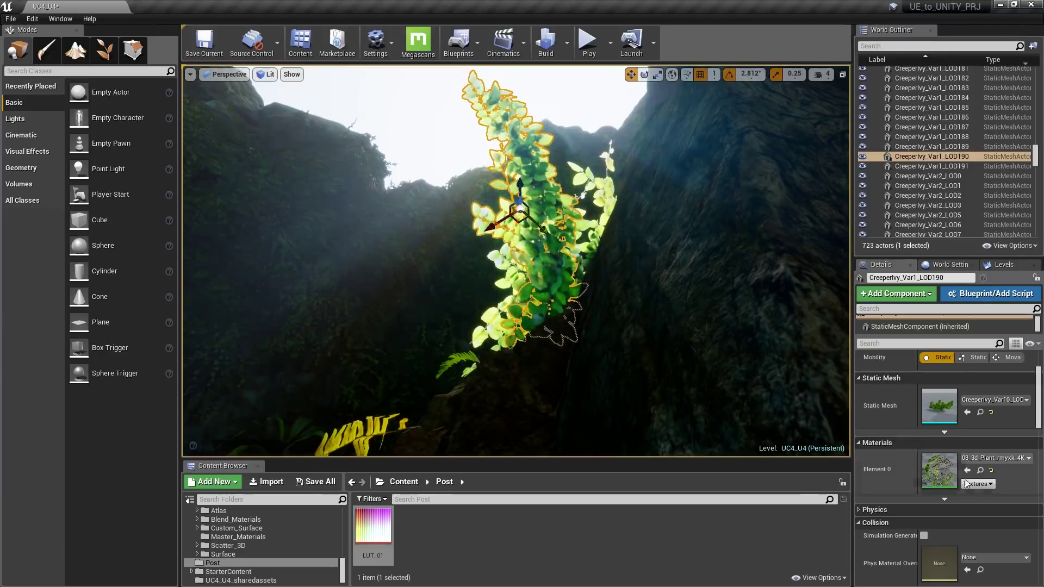
Lower the ivy material's SSS Color value and nudge the ivy slightly down.
{"action": "double_click", "coordinate": [945, 477]}
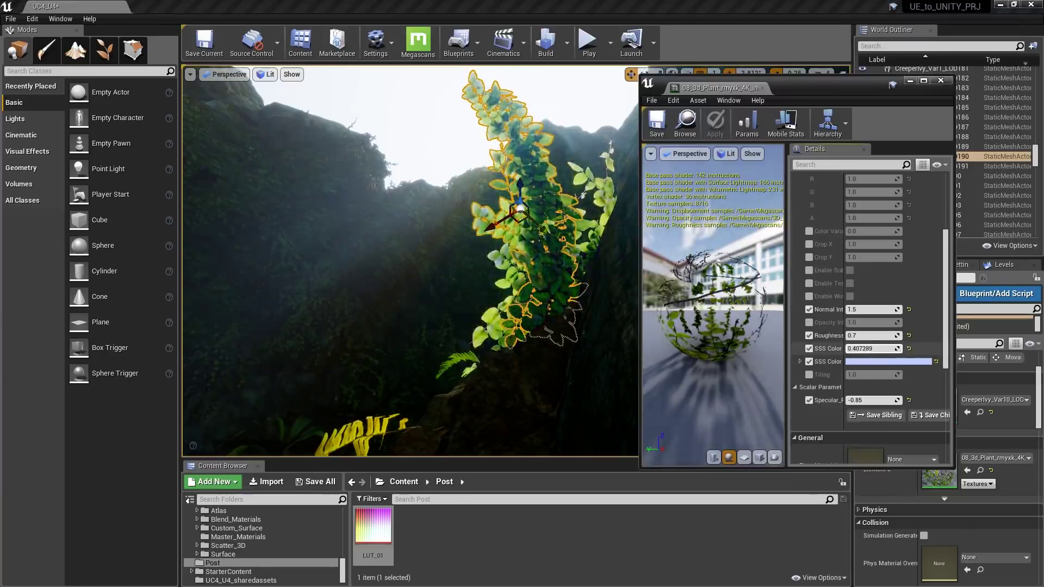
{"action": "mouse_move", "coordinate": [873, 348]}
{"action": "left_mouse_down"}
{"action": "mouse_move", "coordinate": [897, 349]}
{"action": "mouse_move", "coordinate": [862, 349]}
{"action": "mouse_move", "coordinate": [892, 349]}
{"action": "left_mouse_up"}
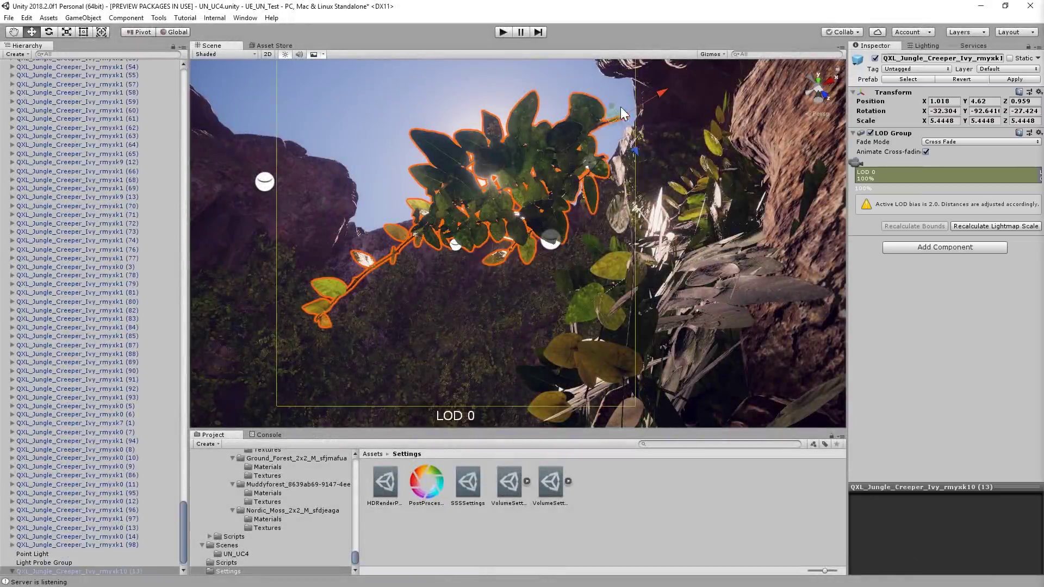
{"action": "mouse_move", "coordinate": [612, 110]}
{"action": "left_mouse_down"}
{"action": "mouse_move", "coordinate": [610, 90]}
{"action": "mouse_move", "coordinate": [610, 119]}
{"action": "mouse_move", "coordinate": [609, 110]}
{"action": "left_mouse_up"}
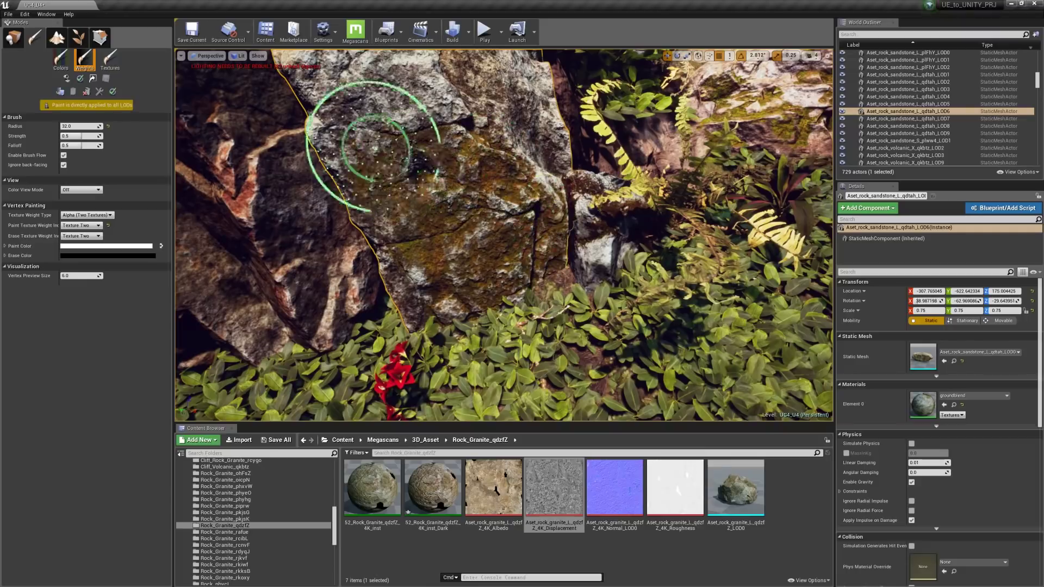
Switch the Modes panel from vertex painting back to Place mode.
{"action": "scroll", "coordinate": [486, 153], "scroll_direction": "down", "scroll_amount": 2}
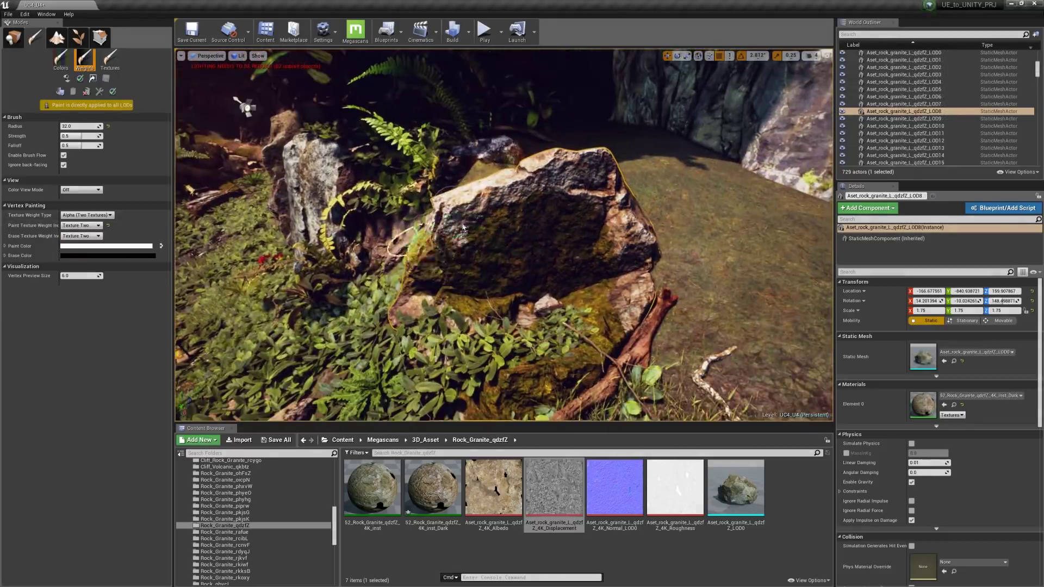
{"action": "scroll", "coordinate": [511, 399], "scroll_direction": "up", "scroll_amount": 3}
{"action": "key", "text": "shift+1"}
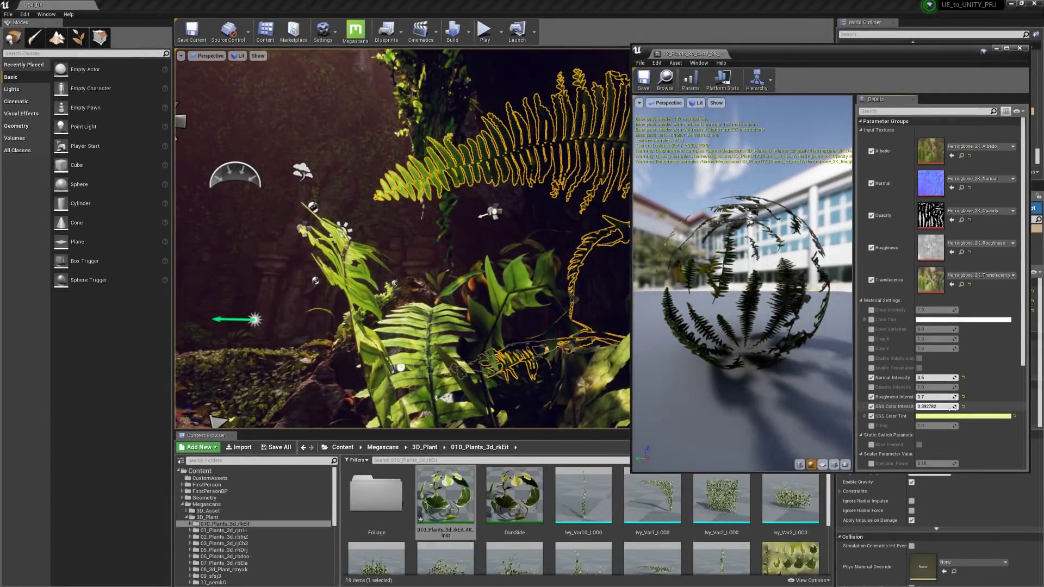
Raise the fern's SSS Color Intensity and convert a constant node into an 'Emis' parameter.
{"action": "left_click_drag", "start_coordinate": [954, 407], "coordinate": [976, 407]}
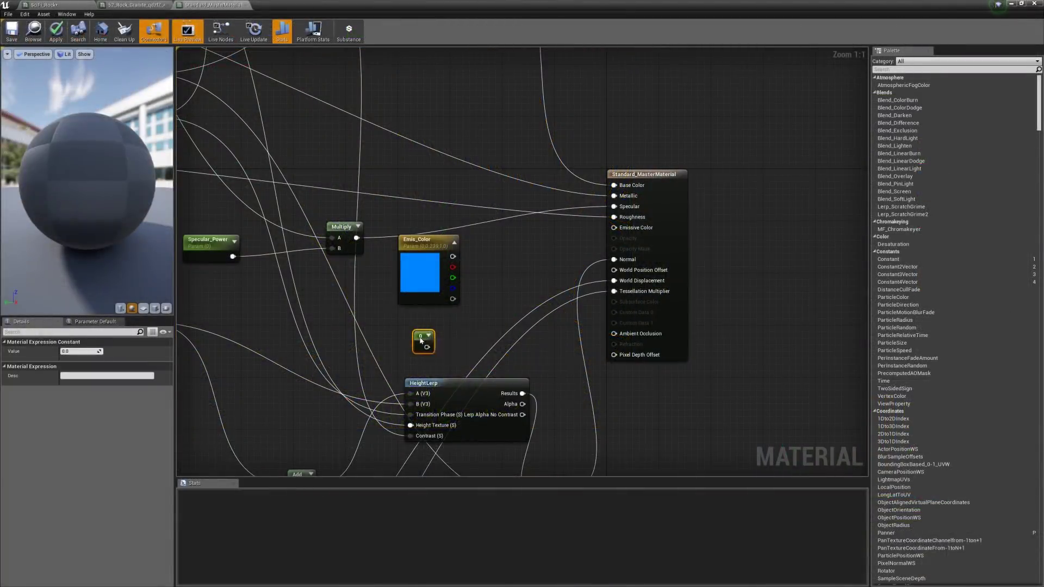
{"action": "right_click", "coordinate": [423, 341]}
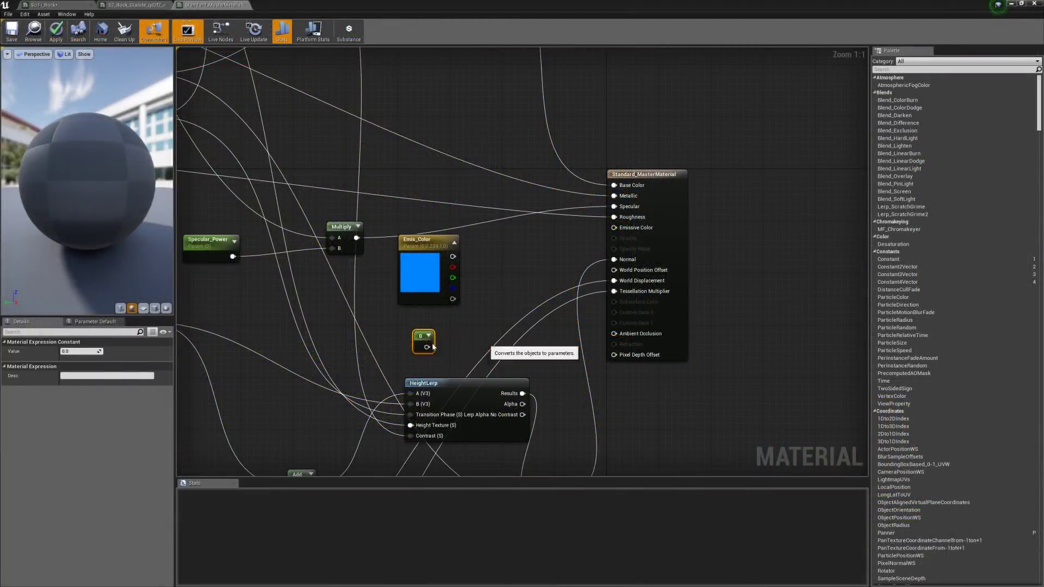
{"action": "left_click", "coordinate": [535, 355]}
{"action": "type", "text": "Emis"}
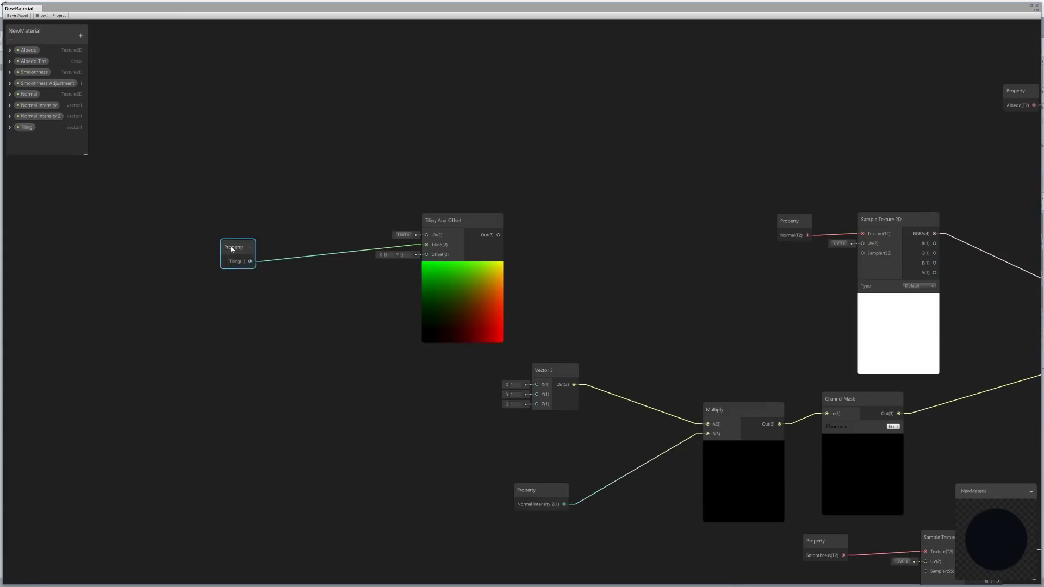
Connect Tiling And Offset's output to the texture's UV and select the Time node feeding Add.
{"action": "key", "text": "a"}
{"action": "left_click_drag", "start_coordinate": [618, 194], "coordinate": [661, 190]}
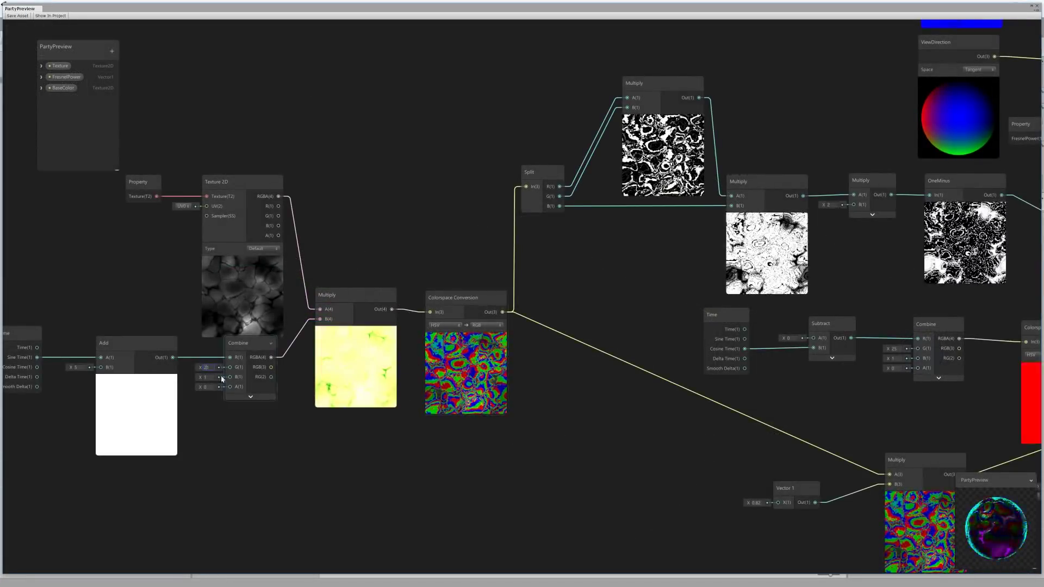
{"action": "middle_click_drag", "start_coordinate": [141, 259], "coordinate": [318, 306]}
{"action": "left_click", "coordinate": [201, 410]}
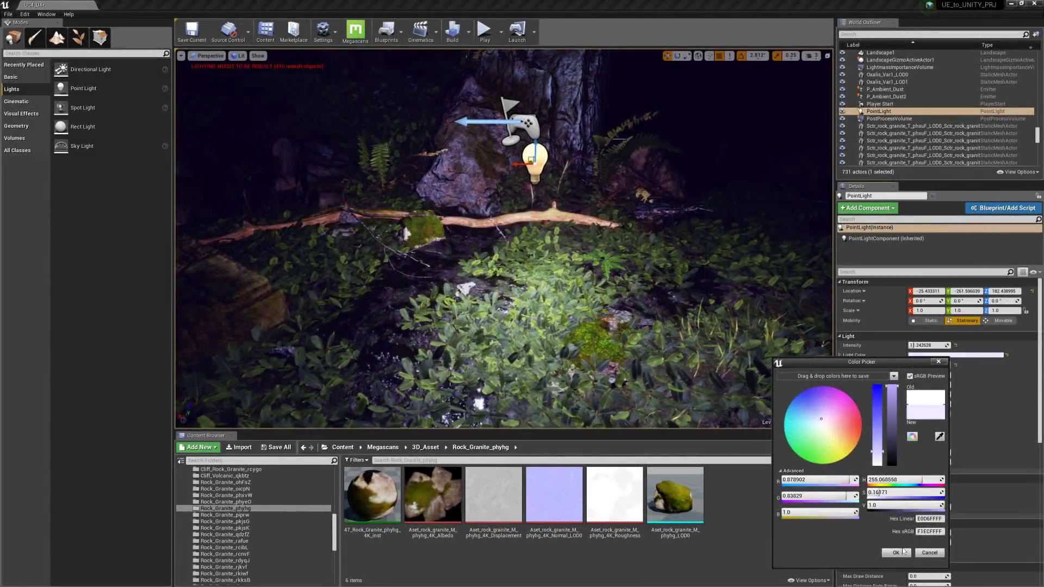
Confirm the point light's new colour and sweep it over the plants, then back over the rocks.
{"action": "left_click", "coordinate": [896, 552]}
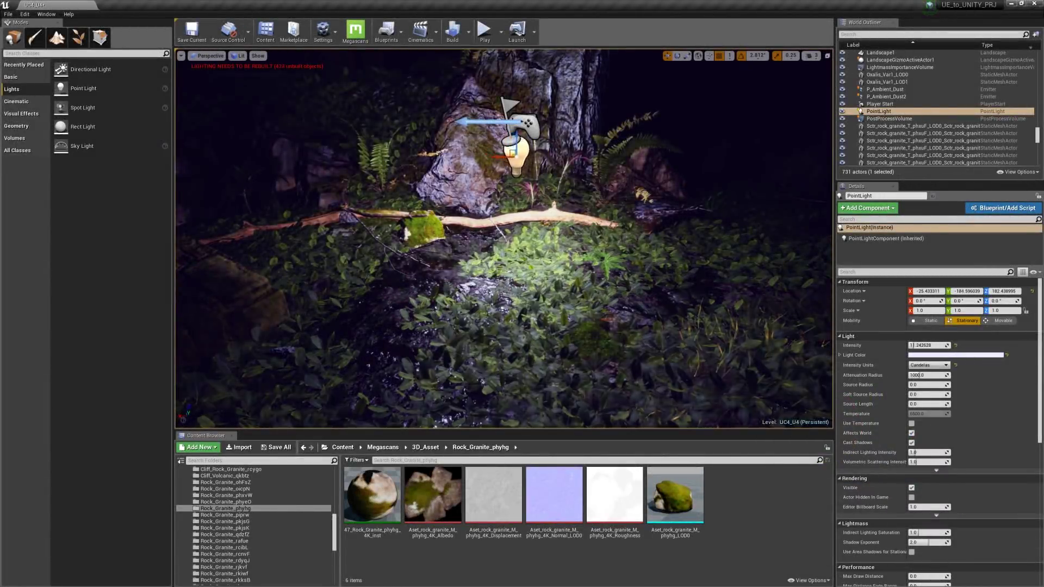
{"action": "left_click_drag", "start_coordinate": [513, 155], "coordinate": [533, 161]}
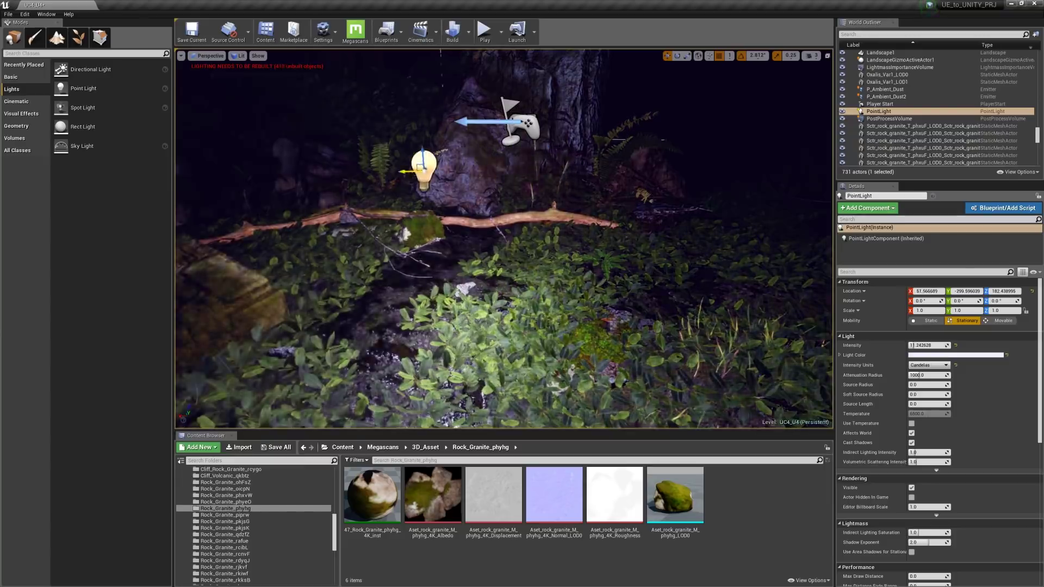
{"action": "left_click_drag", "start_coordinate": [424, 170], "coordinate": [275, 168]}
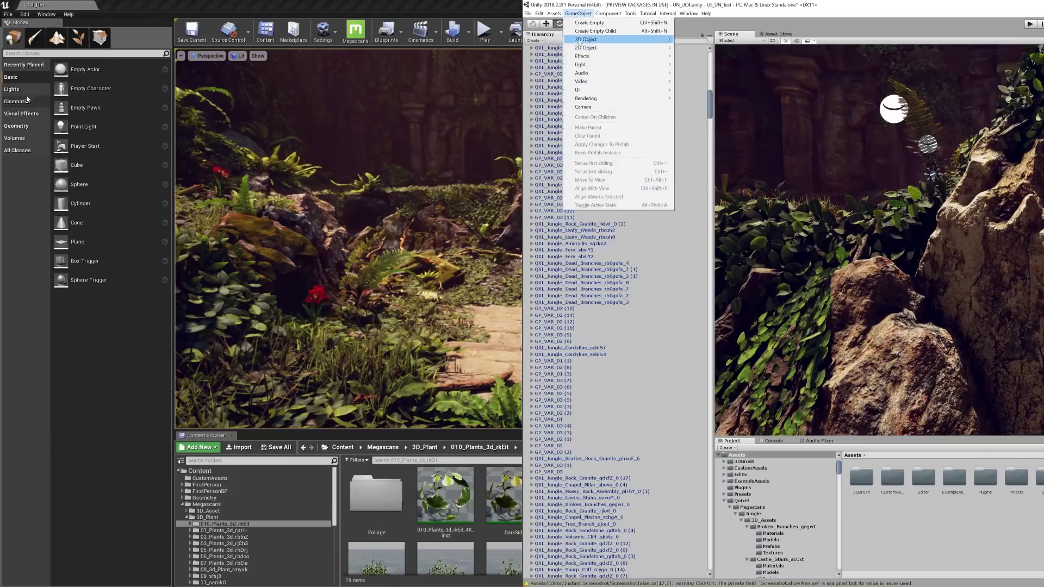
{"action": "mouse_move", "coordinate": [579, 66]}
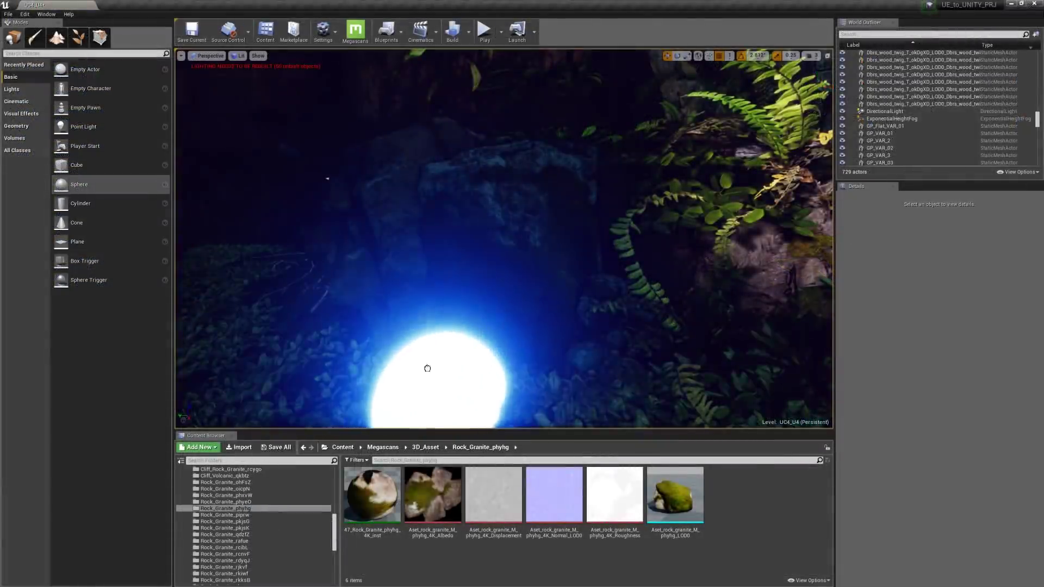
Place a sphere, switch environment lighting to Gradient, and make the equator colour bright teal.
{"action": "left_click_drag", "start_coordinate": [427, 368], "coordinate": [513, 233]}
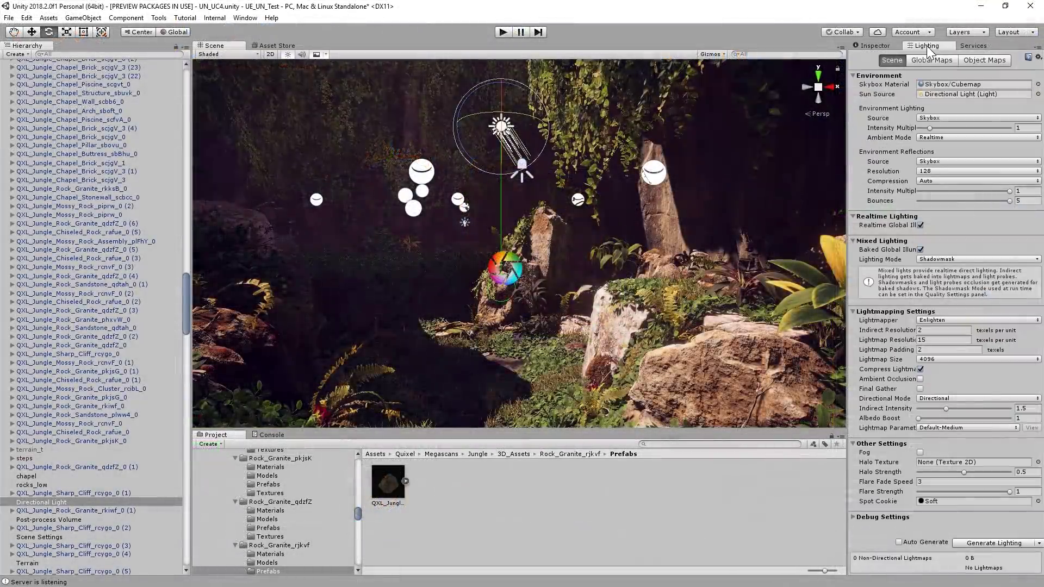
{"action": "left_click", "coordinate": [977, 117]}
{"action": "left_click", "coordinate": [944, 128]}
{"action": "left_click", "coordinate": [970, 138]}
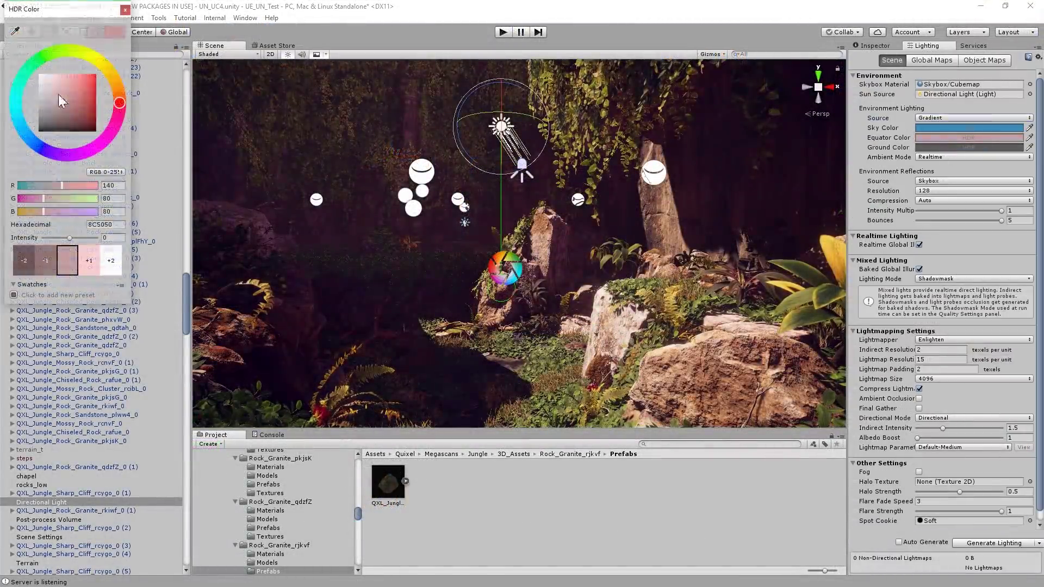
{"action": "left_click", "coordinate": [21, 110]}
{"action": "left_click_drag", "start_coordinate": [58, 104], "coordinate": [74, 97]}
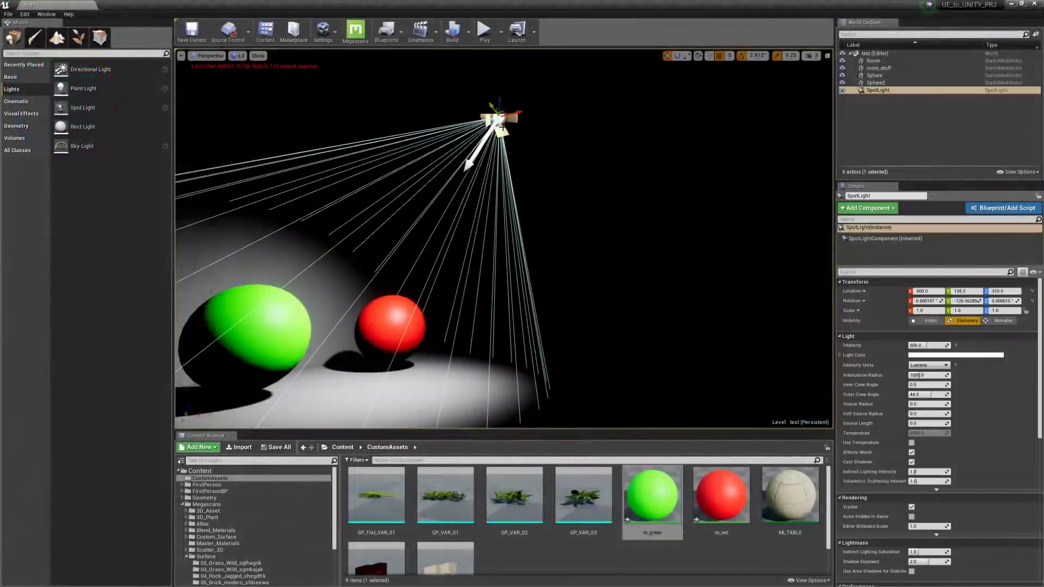
Set the SpotLight's Mobility to Static and run Build Lighting Only for the test room.
{"action": "left_click", "coordinate": [930, 321]}
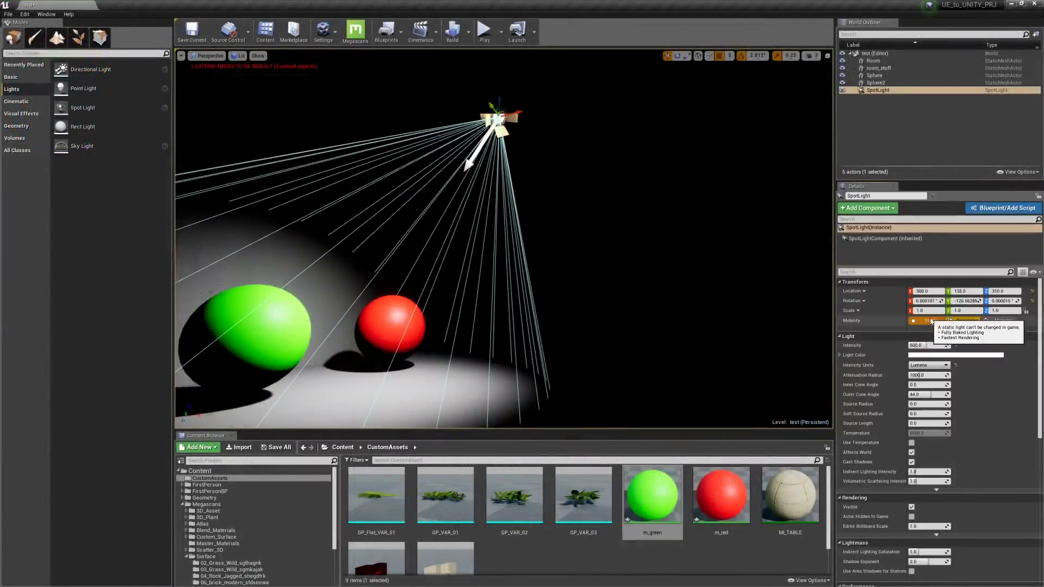
{"action": "left_click_drag", "start_coordinate": [598, 272], "coordinate": [598, 234]}
{"action": "left_click", "coordinate": [469, 32]}
{"action": "left_click", "coordinate": [533, 88]}
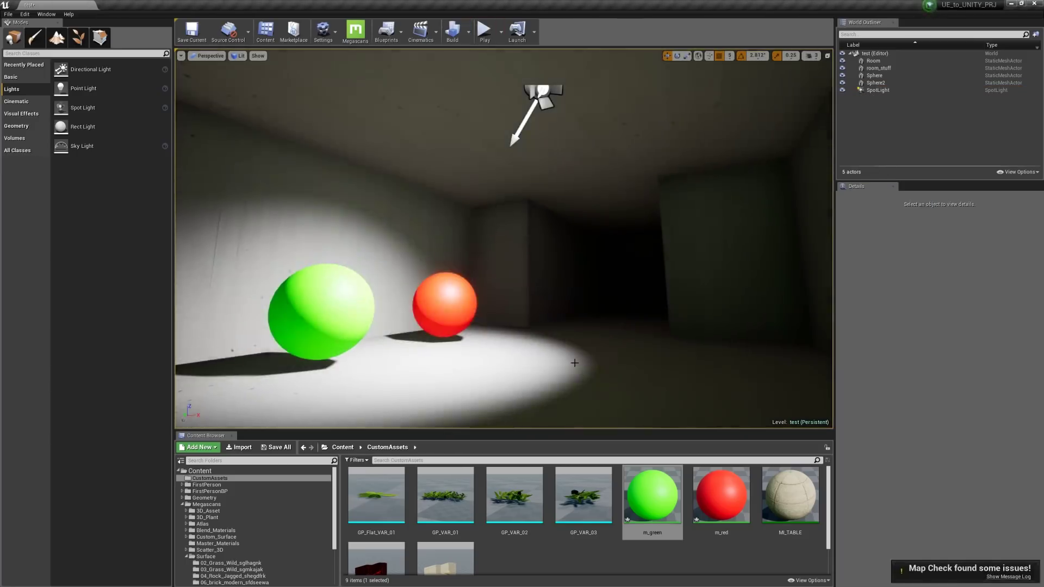
{"action": "left_click_drag", "start_coordinate": [504, 239], "coordinate": [522, 261]}
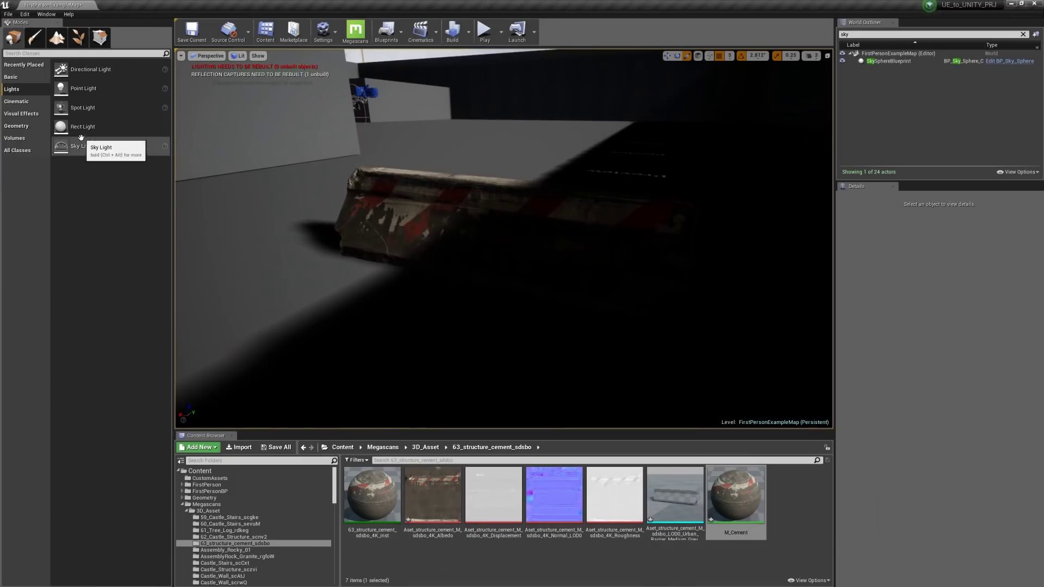
Add a Sky Light and edit its Light Color, then raise fog Scattering Distribution to 0.728571.
{"action": "left_click_drag", "start_coordinate": [81, 137], "coordinate": [247, 226]}
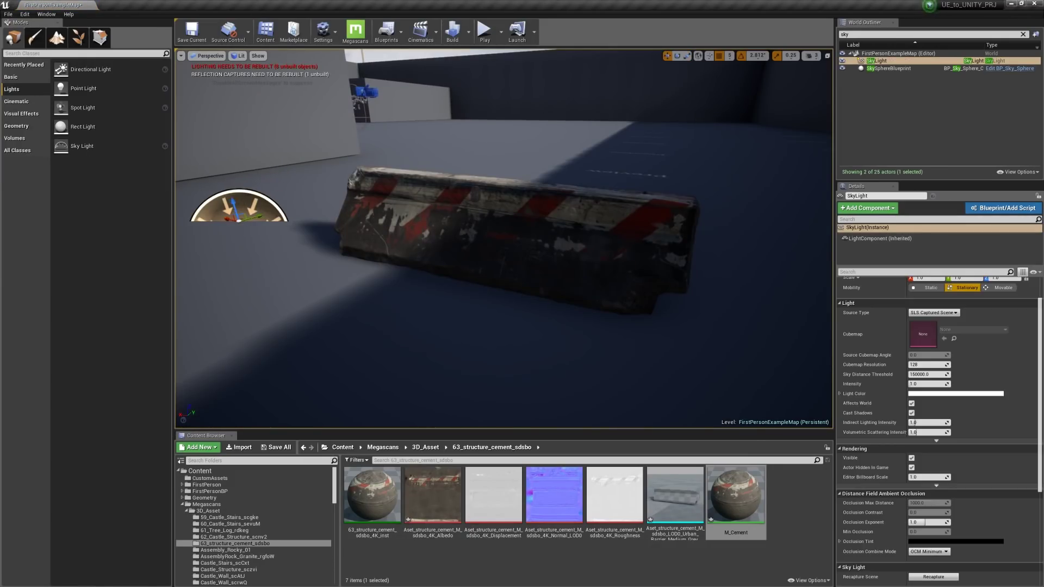
{"action": "scroll", "coordinate": [912, 432], "scroll_direction": "down", "scroll_amount": 2}
{"action": "scroll", "coordinate": [976, 494], "scroll_direction": "down", "scroll_amount": 5}
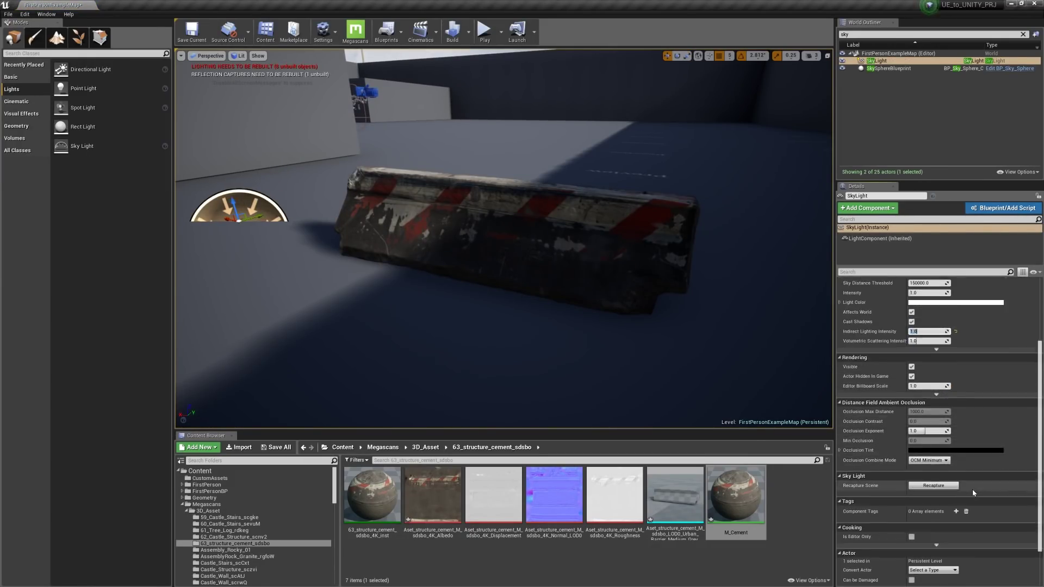
{"action": "scroll", "coordinate": [976, 493], "scroll_direction": "up", "scroll_amount": 8}
{"action": "left_click", "coordinate": [958, 407]}
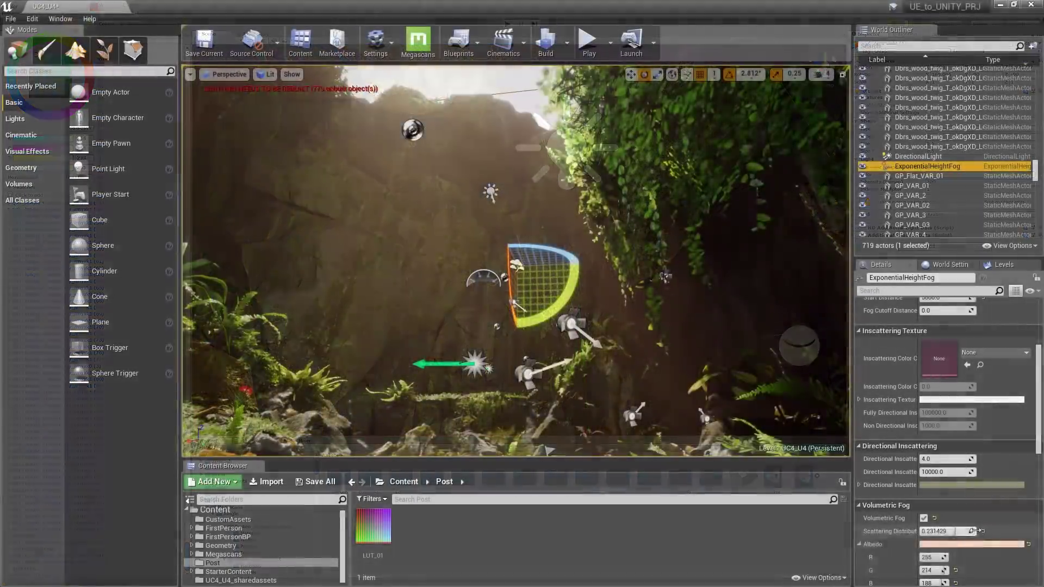
{"action": "left_click_drag", "start_coordinate": [973, 531], "coordinate": [932, 531]}
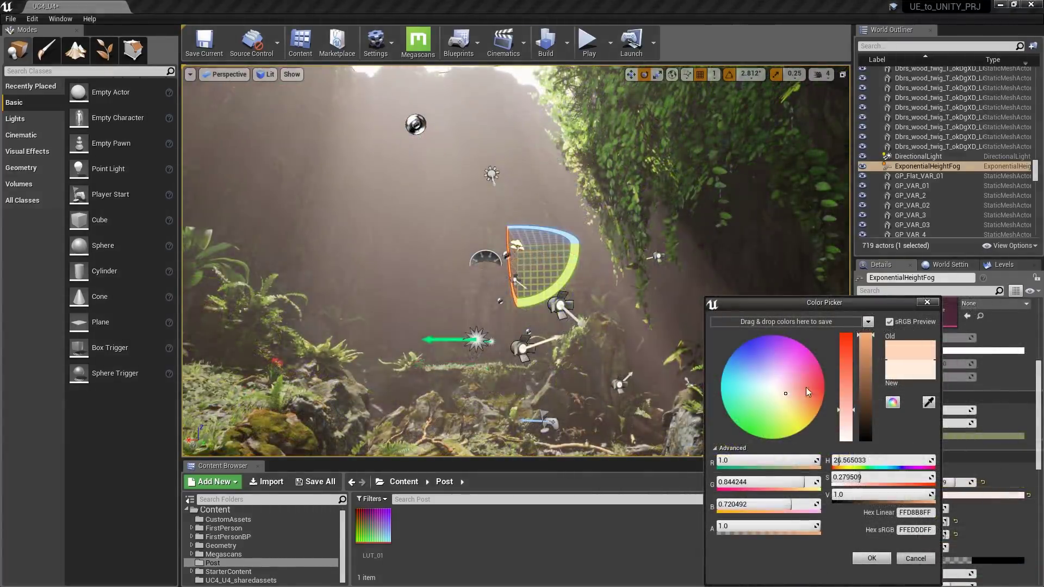
Set the height fog's Volumetric Fog Albedo to light blue and confirm it.
{"action": "left_click_drag", "start_coordinate": [806, 387], "coordinate": [755, 397]}
{"action": "left_click", "coordinate": [873, 558]}
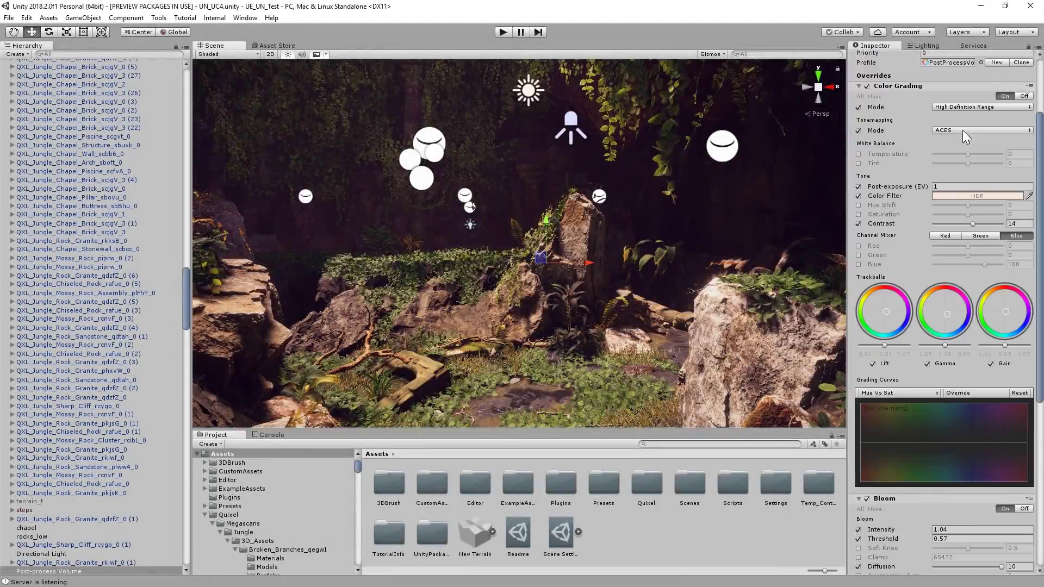
{"action": "scroll", "coordinate": [896, 352], "scroll_direction": "down", "scroll_amount": 6}
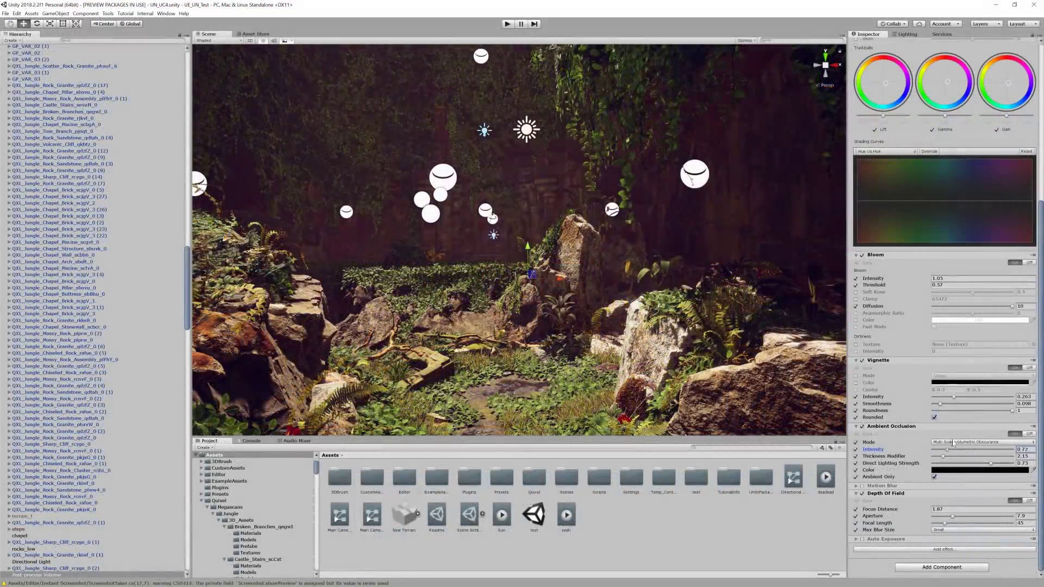
Raise Unity's Ambient Occlusion Intensity to 3.14, then oversaturate Unreal's Midtones Saturation, reset it, and push it higher.
{"action": "left_click_drag", "start_coordinate": [953, 443], "coordinate": [1001, 444]}
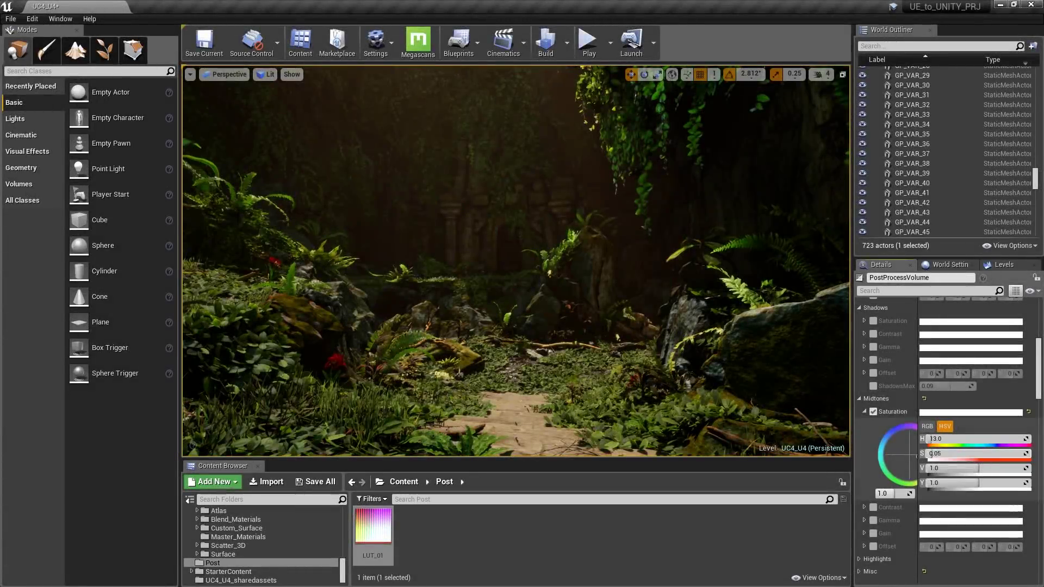
{"action": "left_click_drag", "start_coordinate": [928, 453], "coordinate": [992, 454]}
{"action": "left_click", "coordinate": [1028, 411]}
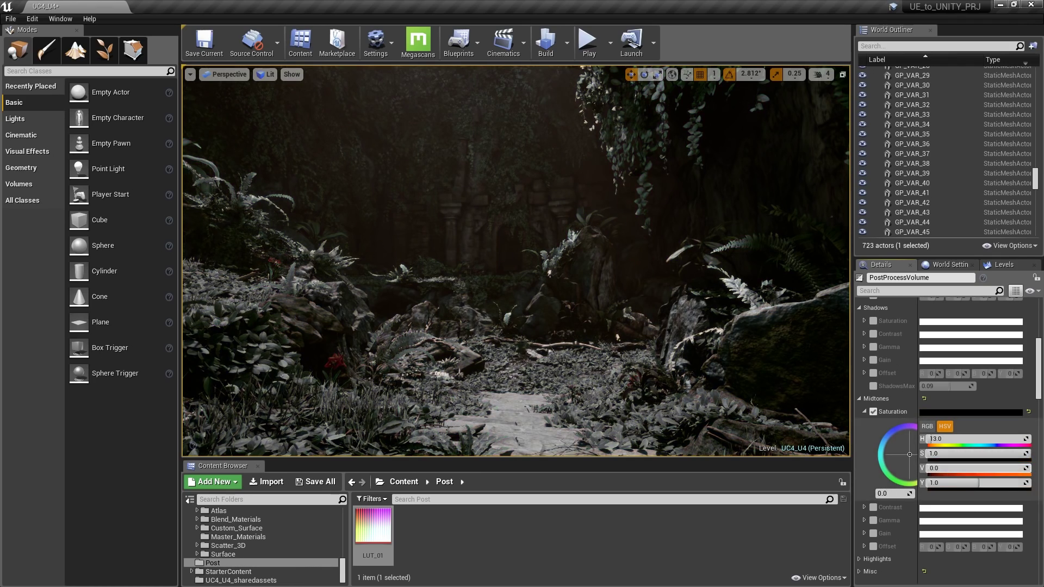
{"action": "left_click_drag", "start_coordinate": [936, 468], "coordinate": [1027, 468]}
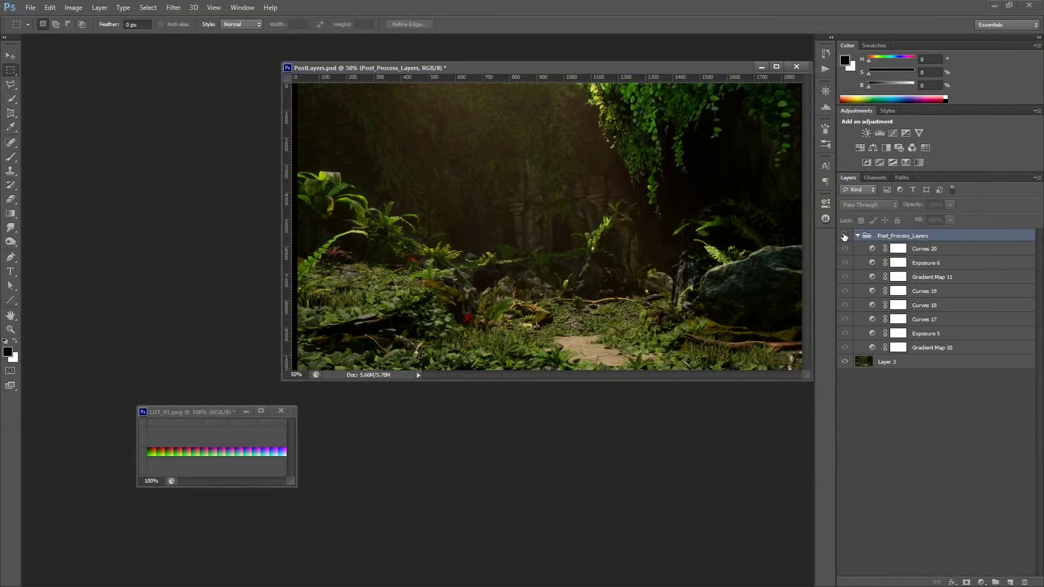
Bake the Post_Process_Layers group into a flattened LUT_01.png, then enable it as Unreal's Color Grading LUT.
{"action": "left_click", "coordinate": [844, 236]}
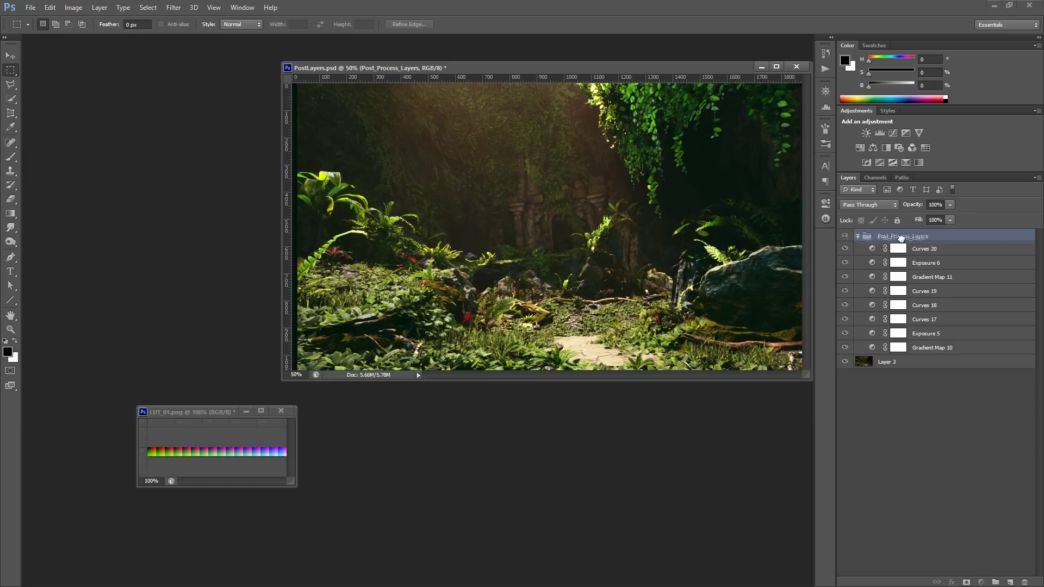
{"action": "left_click_drag", "start_coordinate": [262, 445], "coordinate": [281, 435]}
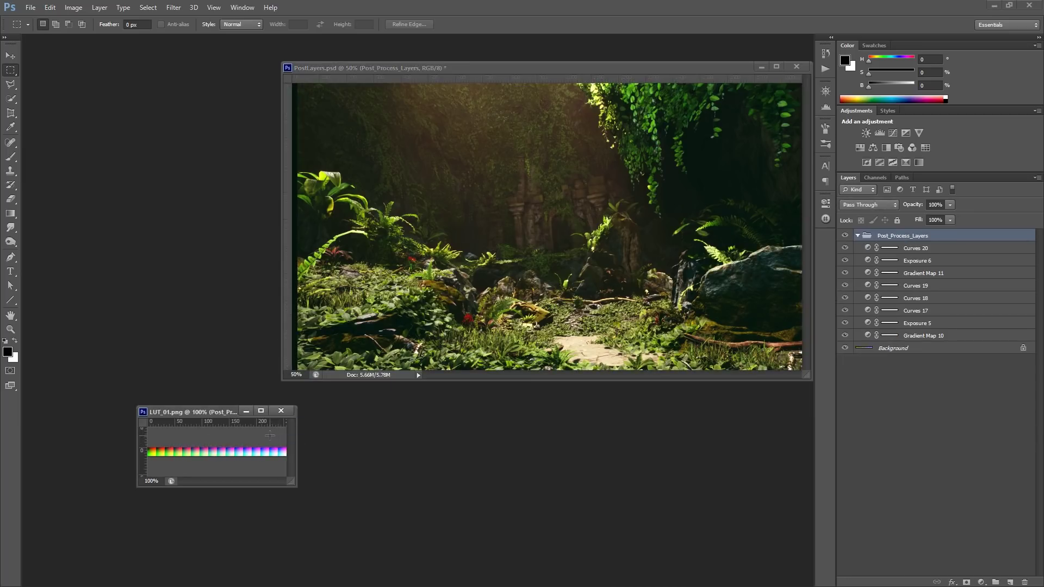
{"action": "left_click", "coordinate": [99, 8]}
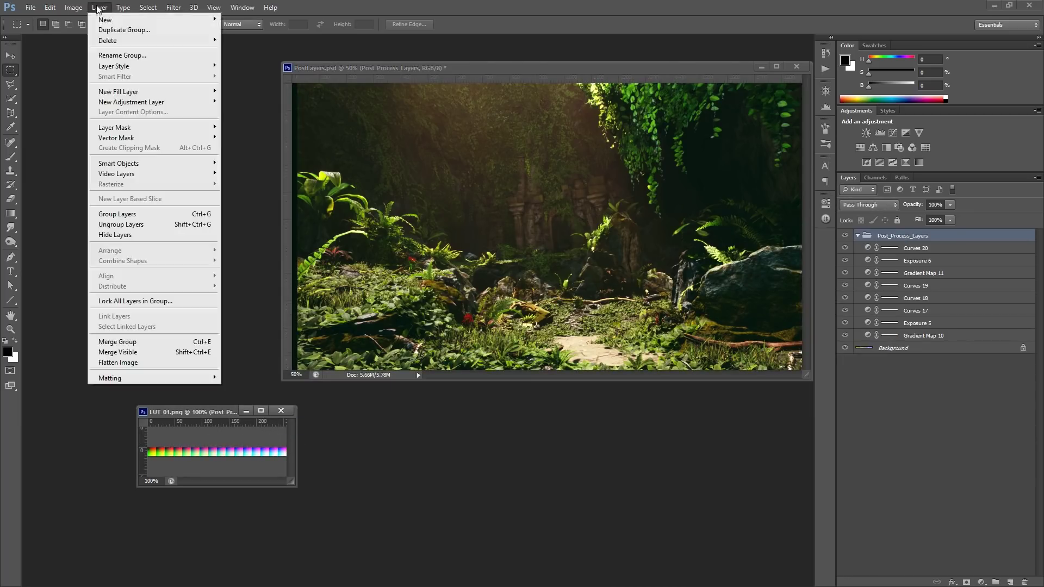
{"action": "left_click", "coordinate": [124, 364]}
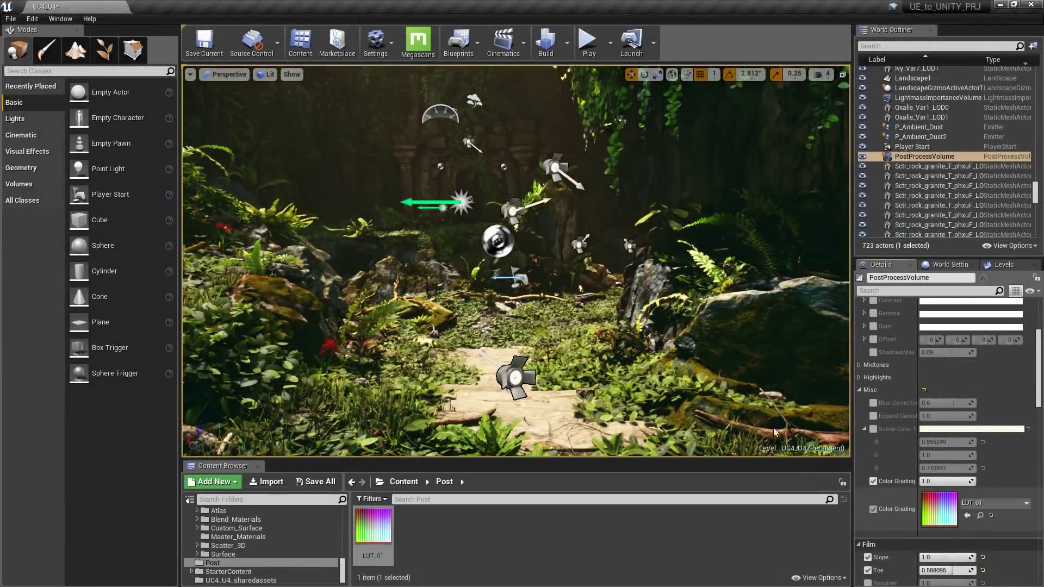
{"action": "left_click", "coordinate": [873, 510]}
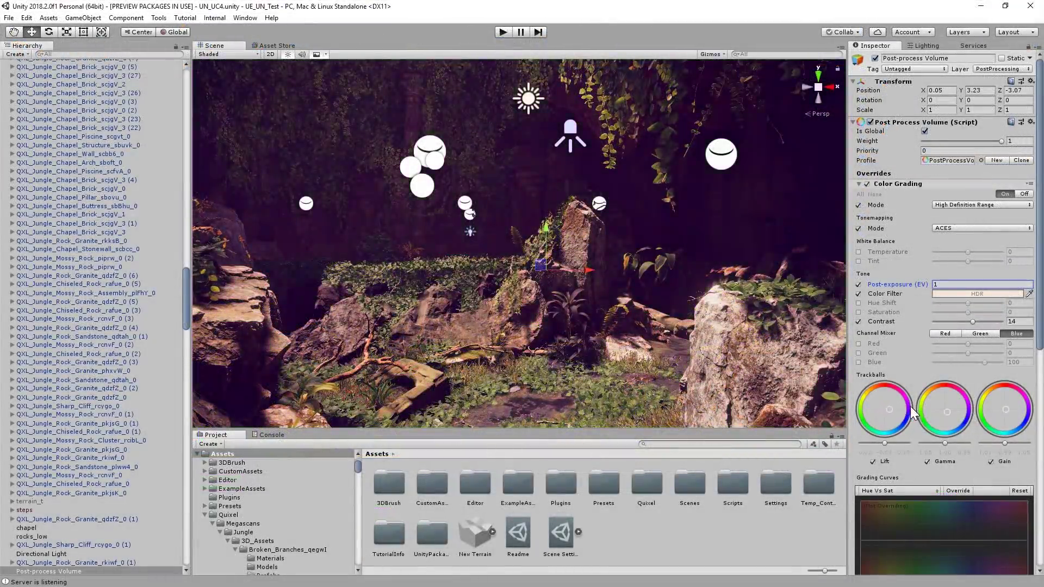
Shift Unity's lift, gamma and gain balance, and set Color Grading to External with Lookup Texture enabled.
{"action": "left_click_drag", "start_coordinate": [910, 410], "coordinate": [931, 395]}
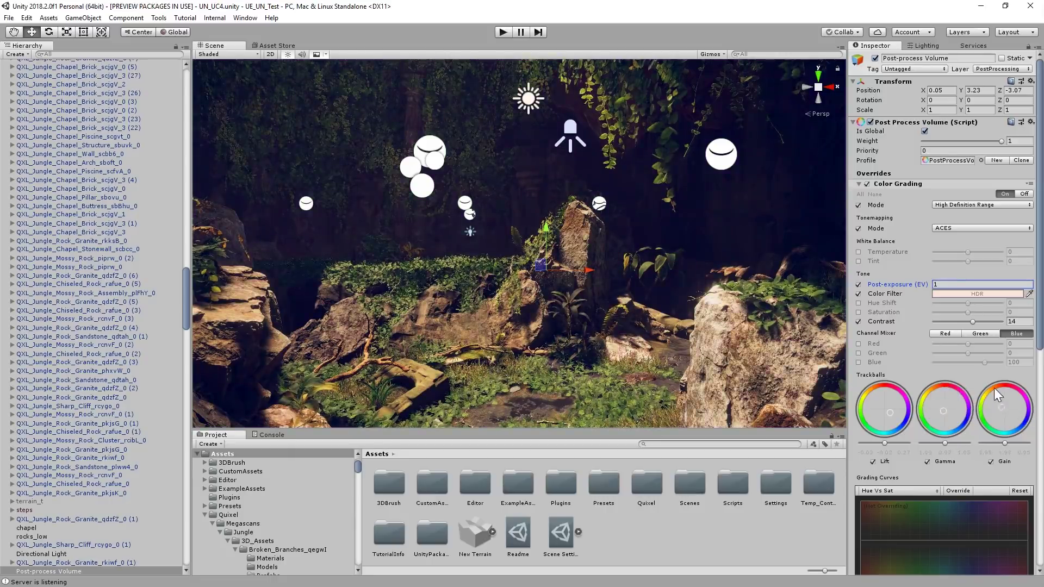
{"action": "left_click_drag", "start_coordinate": [1032, 393], "coordinate": [1018, 403]}
{"action": "left_click_drag", "start_coordinate": [944, 411], "coordinate": [952, 414]}
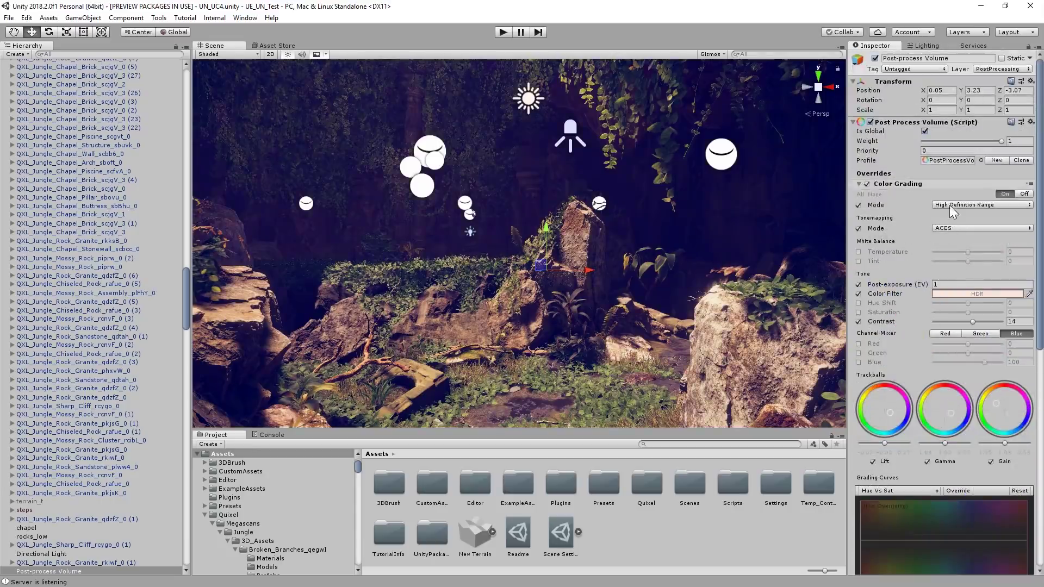
{"action": "left_click", "coordinate": [952, 206]}
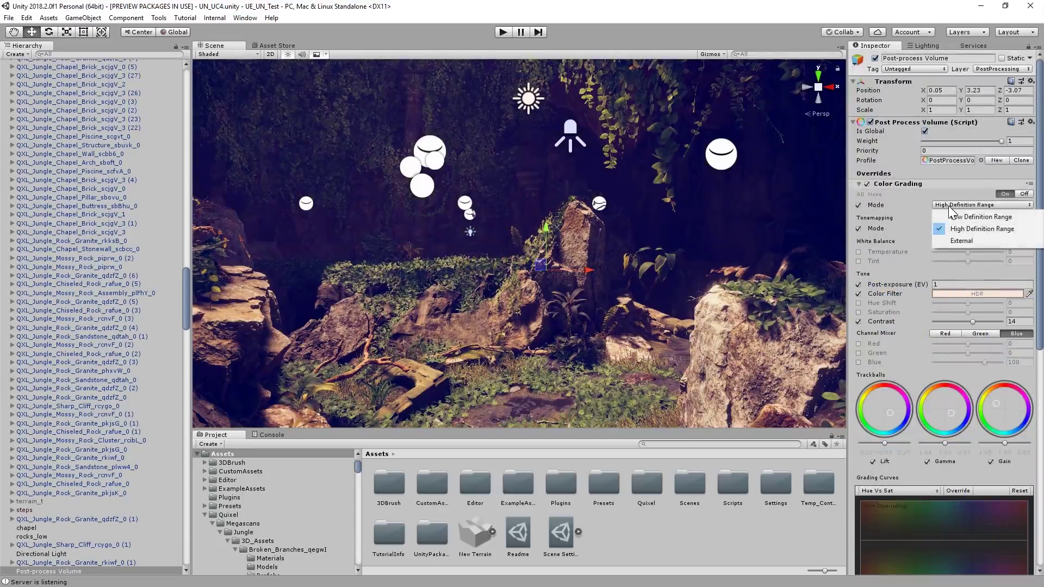
{"action": "left_click", "coordinate": [962, 241]}
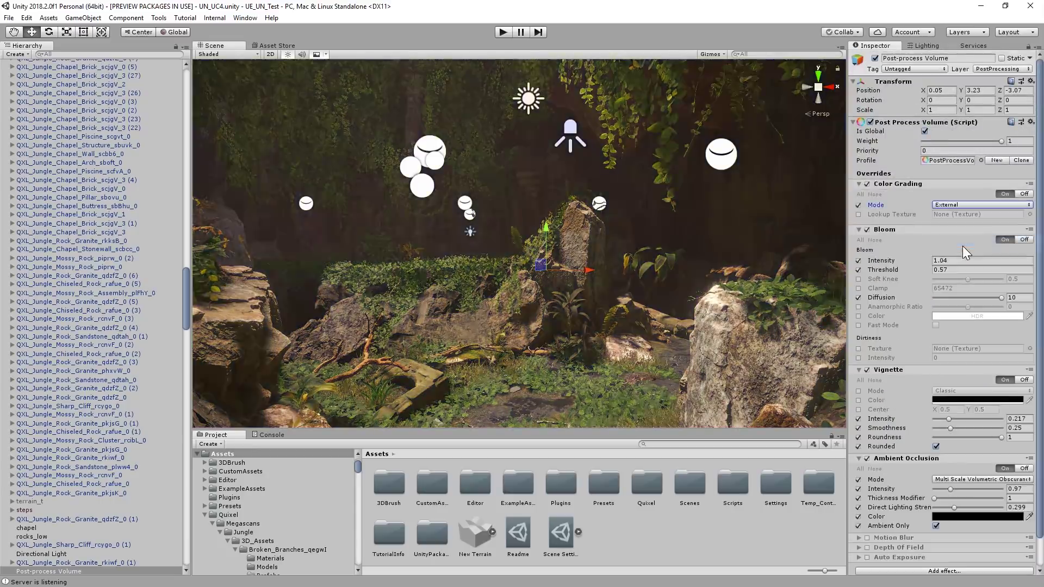
{"action": "left_click", "coordinate": [858, 215]}
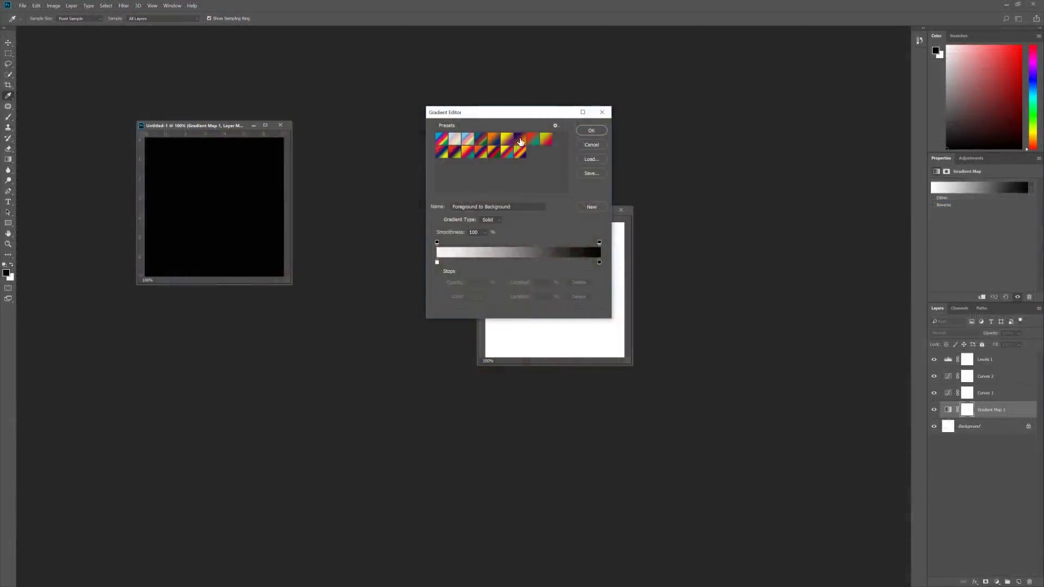
Apply a violet-orange gradient map preset in Photoshop and start File > Export > Color Lookup Tables.
{"action": "left_click", "coordinate": [540, 148]}
{"action": "left_click", "coordinate": [592, 129]}
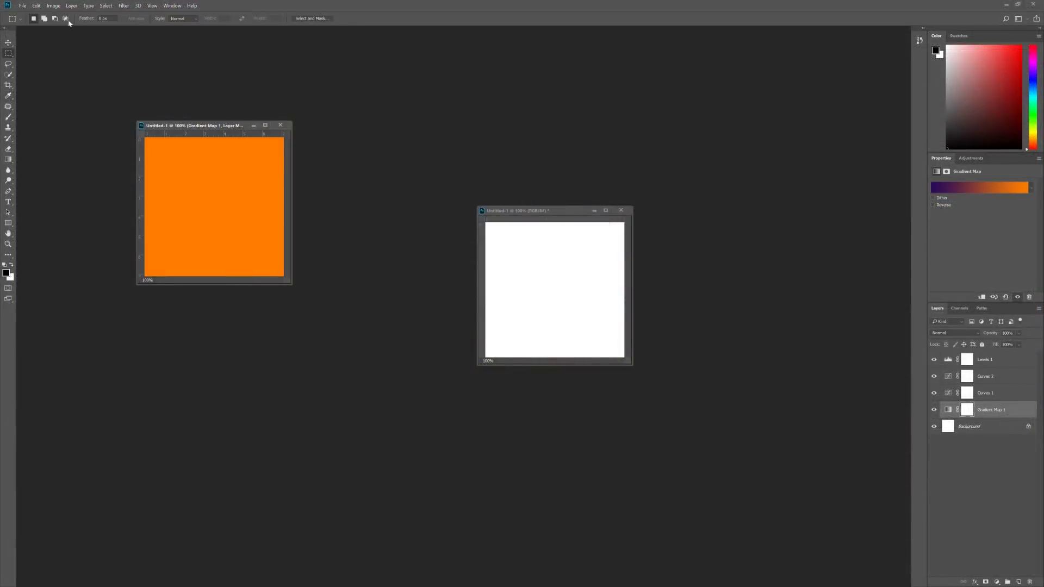
{"action": "left_click", "coordinate": [22, 6]}
{"action": "mouse_move", "coordinate": [26, 111]}
{"action": "left_click", "coordinate": [158, 189]}
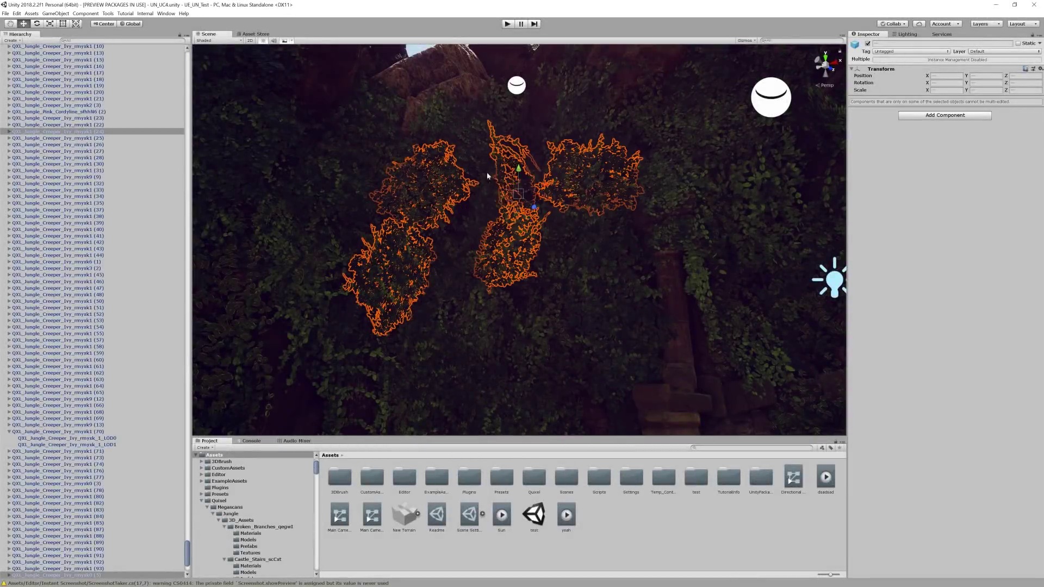
Add six more ivy creepers to the Unity selection and inspect the rock's LOD 4 level.
{"action": "left_click", "coordinate": [435, 354], "text": "shift"}
{"action": "left_click", "coordinate": [526, 319], "text": "shift"}
{"action": "left_click", "coordinate": [443, 240], "text": "shift"}
{"action": "left_click", "coordinate": [337, 185], "text": "shift"}
{"action": "left_click", "coordinate": [326, 239], "text": "shift"}
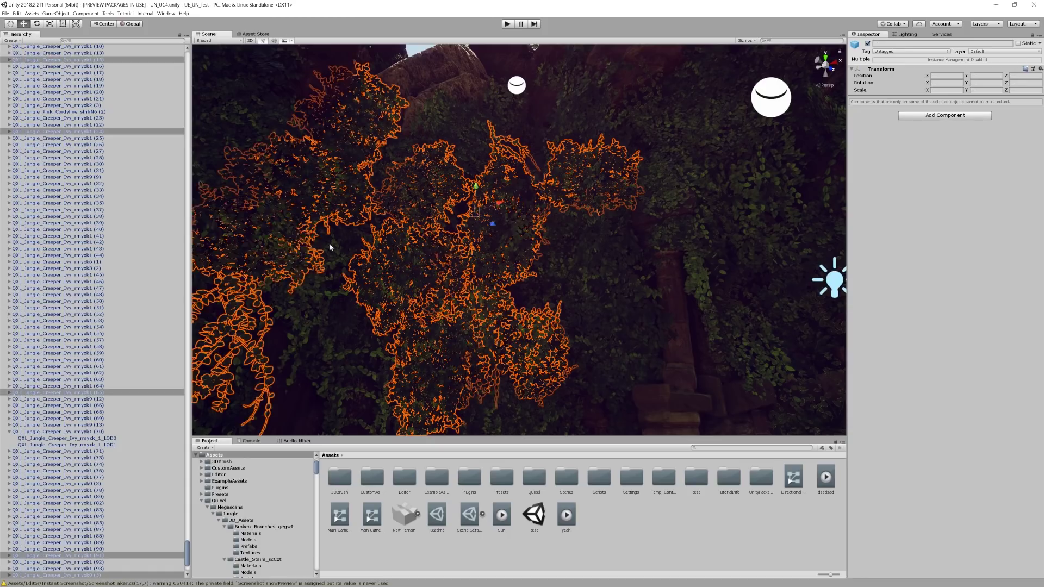
{"action": "left_click", "coordinate": [600, 286], "text": "shift"}
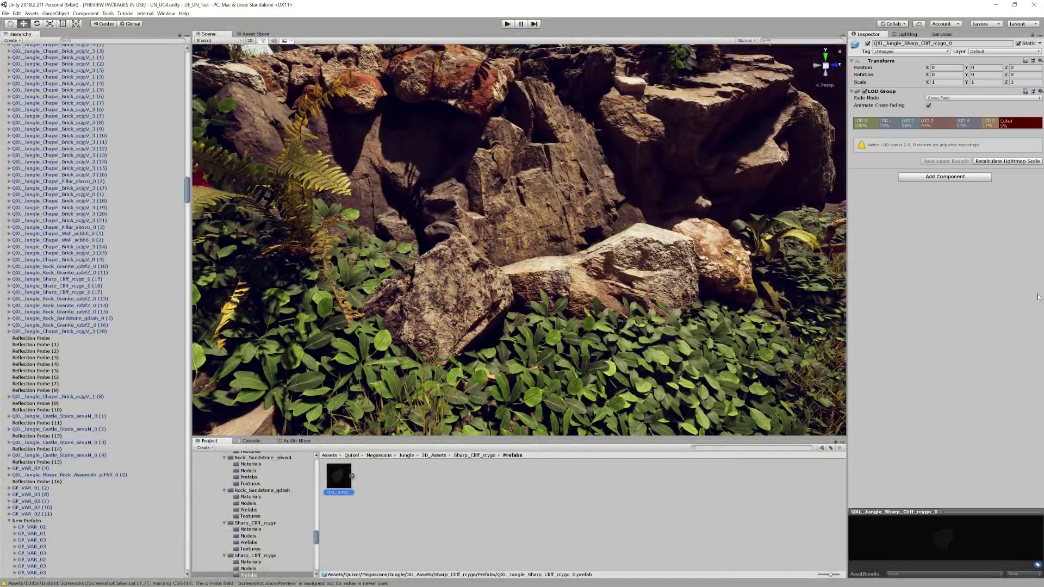
{"action": "left_click", "coordinate": [962, 125]}
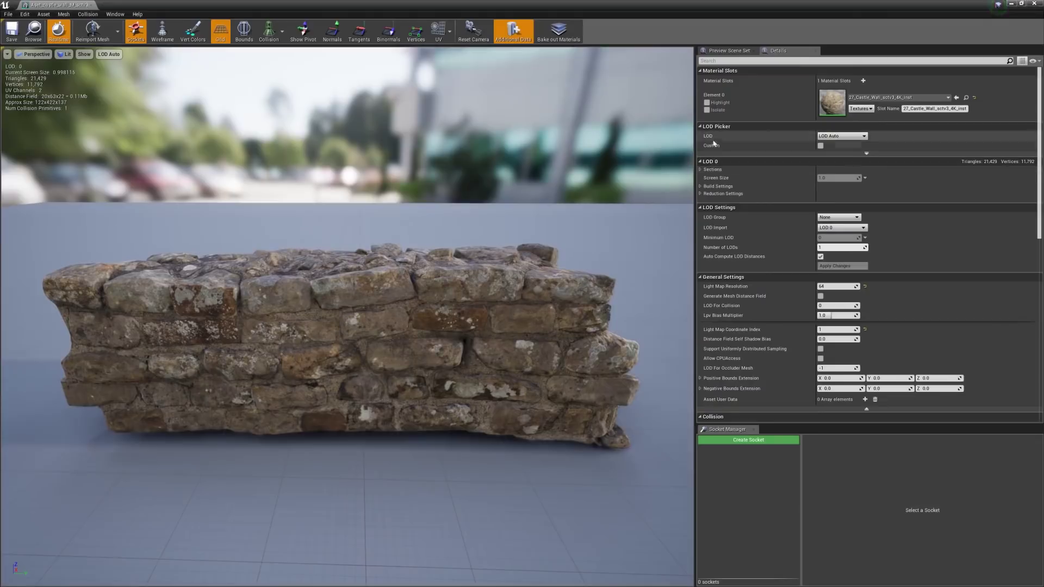
Toggle Custom LOD in Unreal, assign the LargeProp LOD group, and expand the Unity rock prefab's meshes.
{"action": "left_click", "coordinate": [820, 146]}
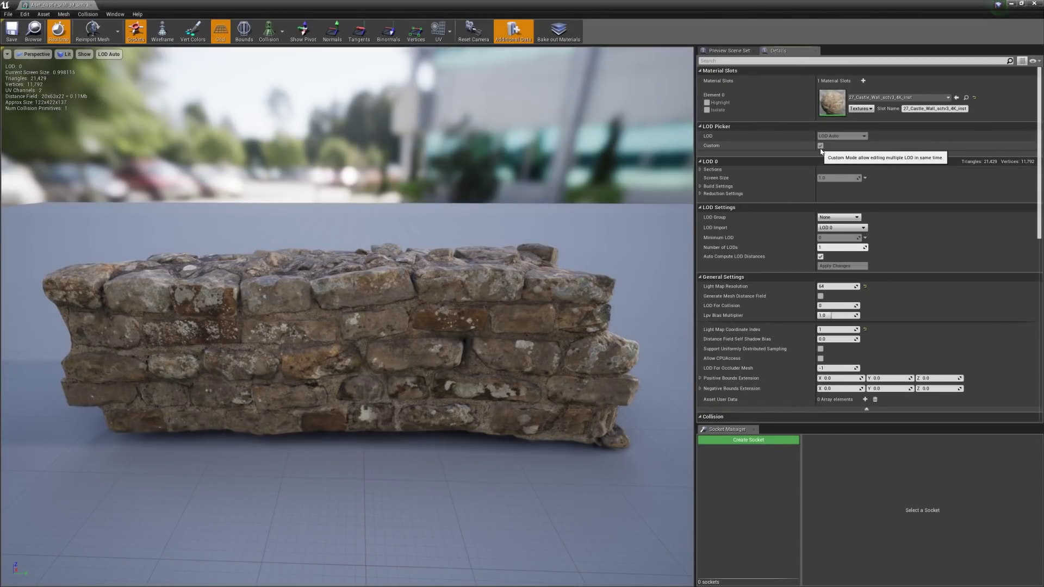
{"action": "left_click", "coordinate": [821, 146]}
{"action": "left_click", "coordinate": [848, 217]}
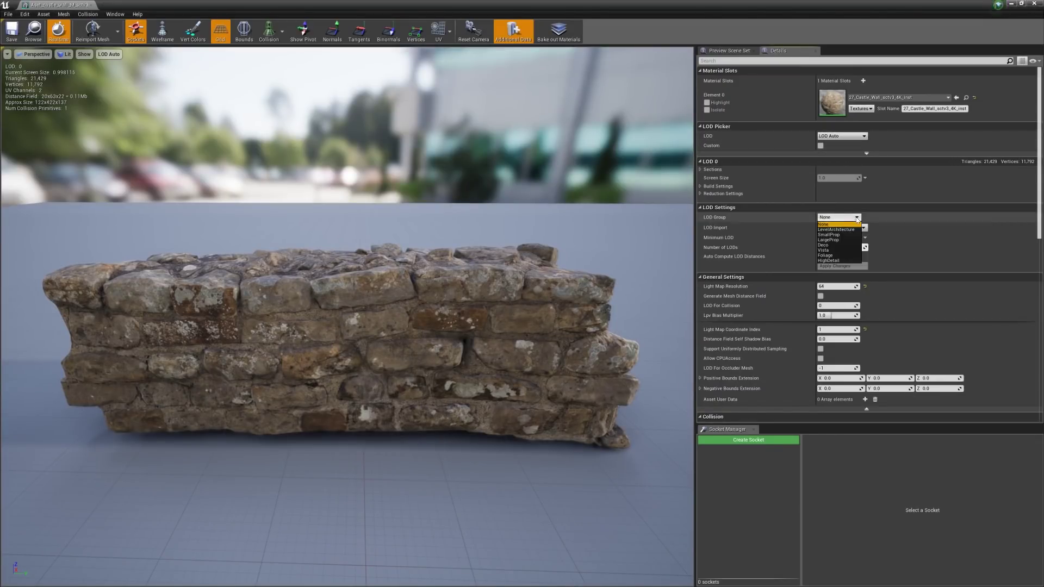
{"action": "left_click", "coordinate": [850, 240]}
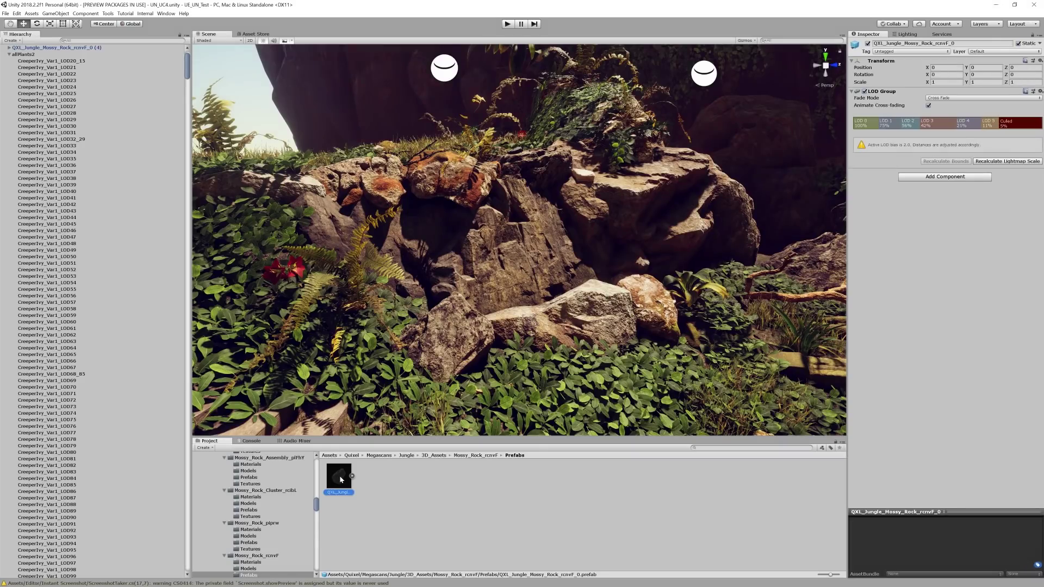
{"action": "left_click", "coordinate": [352, 477]}
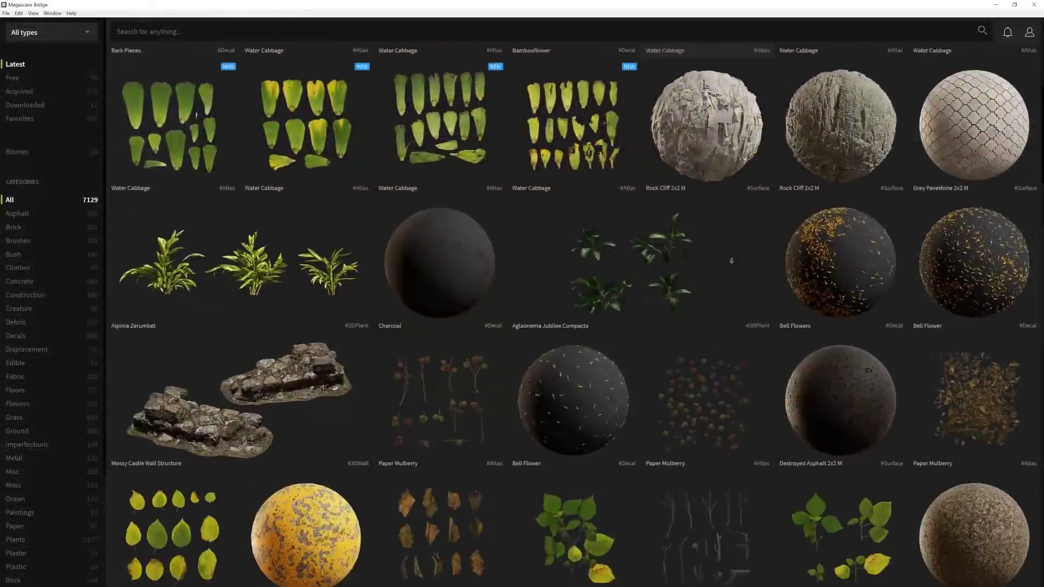
Set the Areca Palm's Bridge export target to Unity, keeping the LOD level at LOD 0.
{"action": "scroll", "coordinate": [731, 261], "scroll_direction": "down", "scroll_amount": 15}
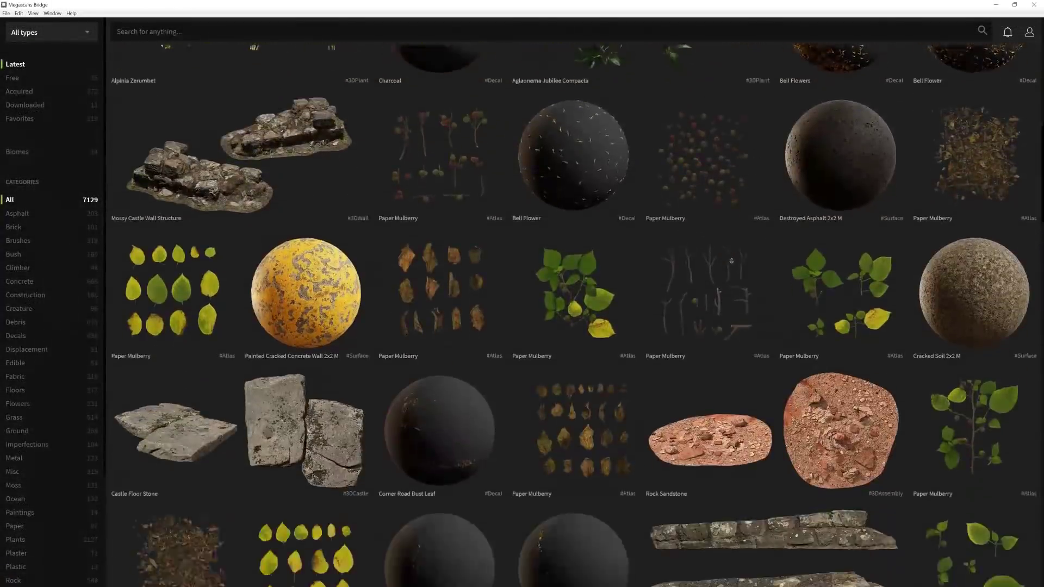
{"action": "scroll", "coordinate": [732, 260], "scroll_direction": "down", "scroll_amount": 15}
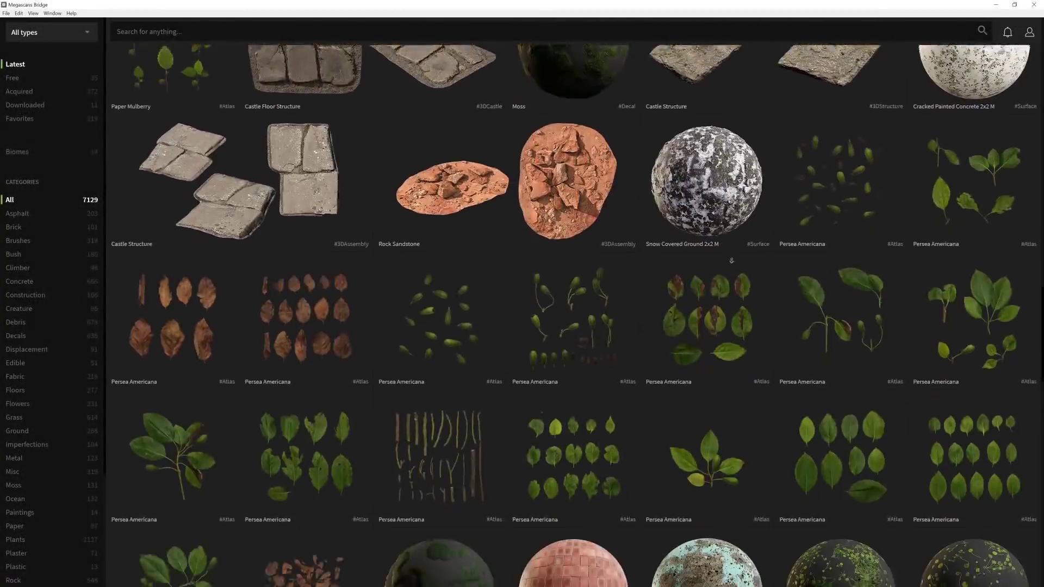
{"action": "scroll", "coordinate": [732, 261], "scroll_direction": "down", "scroll_amount": 4}
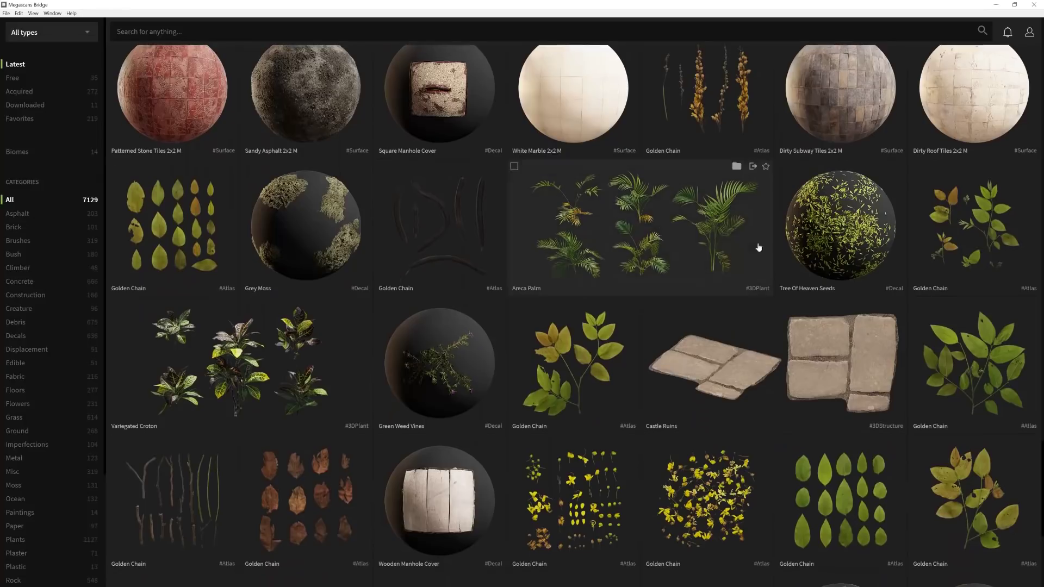
{"action": "left_click", "coordinate": [753, 167]}
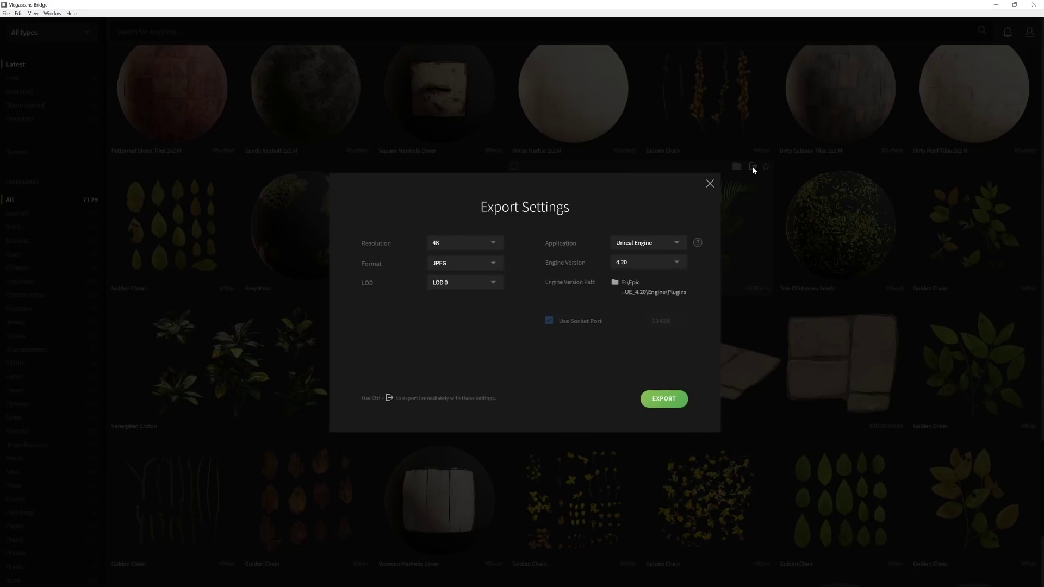
{"action": "left_click", "coordinate": [646, 249]}
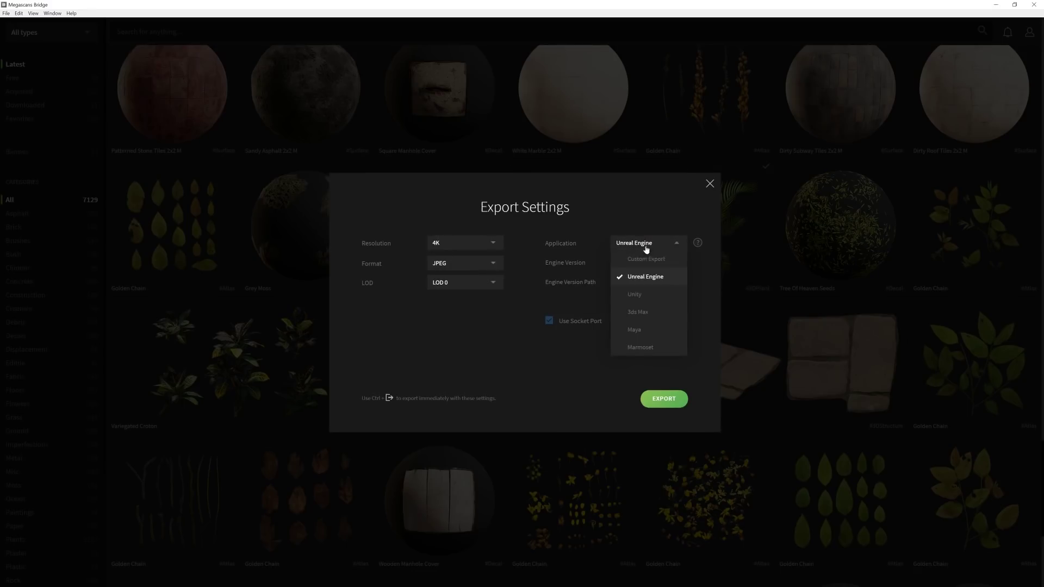
{"action": "left_click", "coordinate": [642, 295]}
{"action": "left_click", "coordinate": [491, 284]}
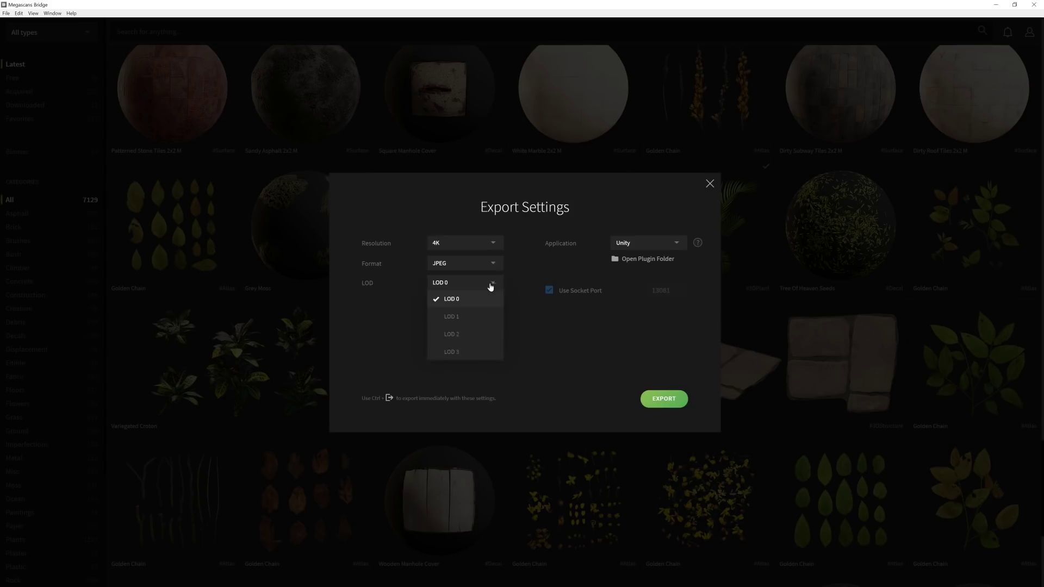
{"action": "left_click", "coordinate": [511, 285]}
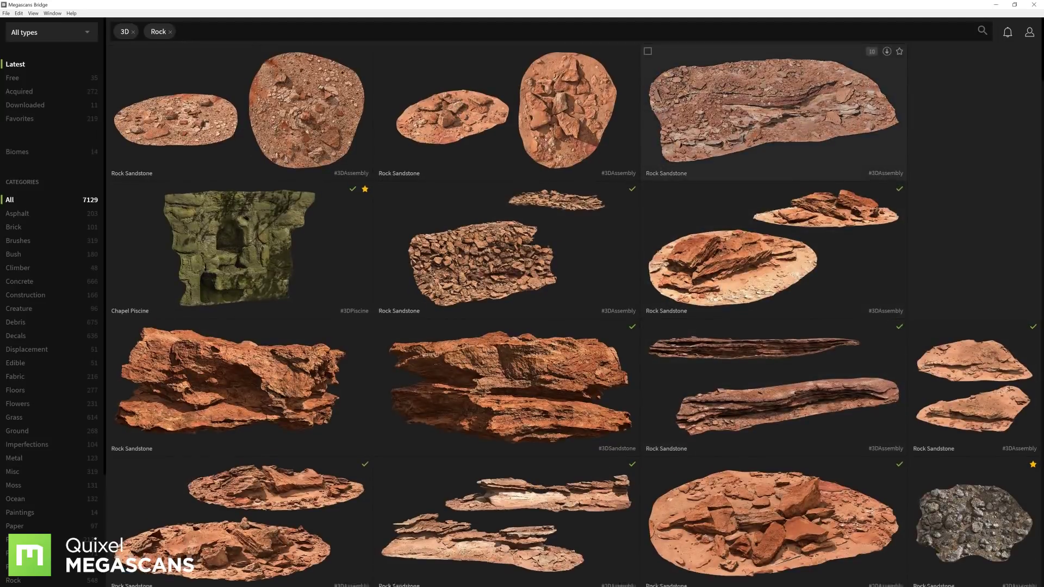
{"action": "scroll", "coordinate": [575, 315], "scroll_direction": "down", "scroll_amount": 15}
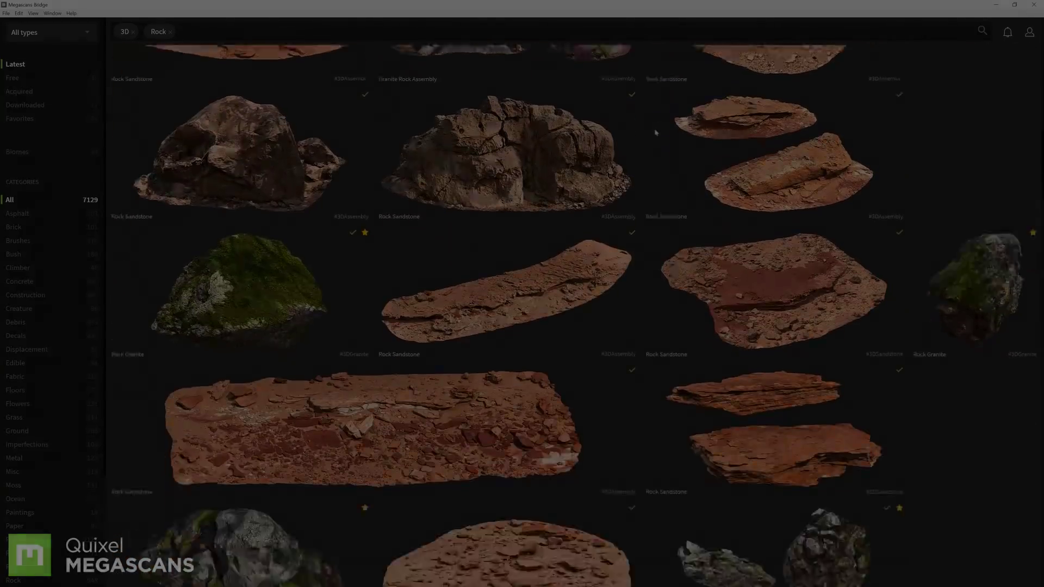